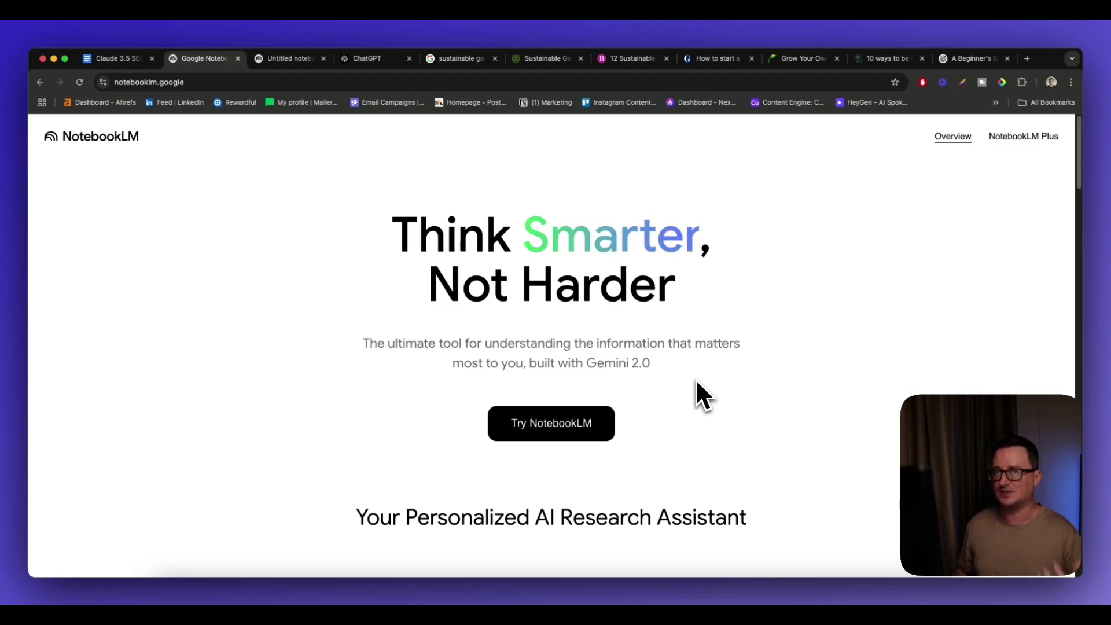
Bring up the untitled notebook, showing its add-source dialog with 0 of 50 sources
{"action": "left_click", "coordinate": [278, 58]}
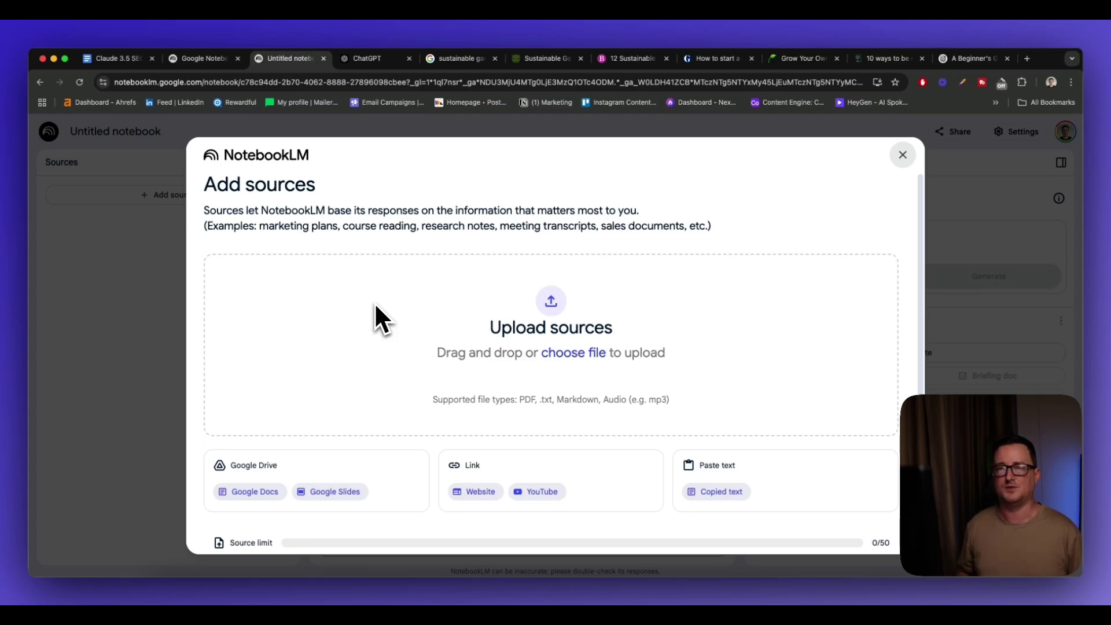
Browse the 'sustainable gardening for beginners' Google results, briefly rechecking the notebook's source dialog
{"action": "left_click", "coordinate": [470, 60]}
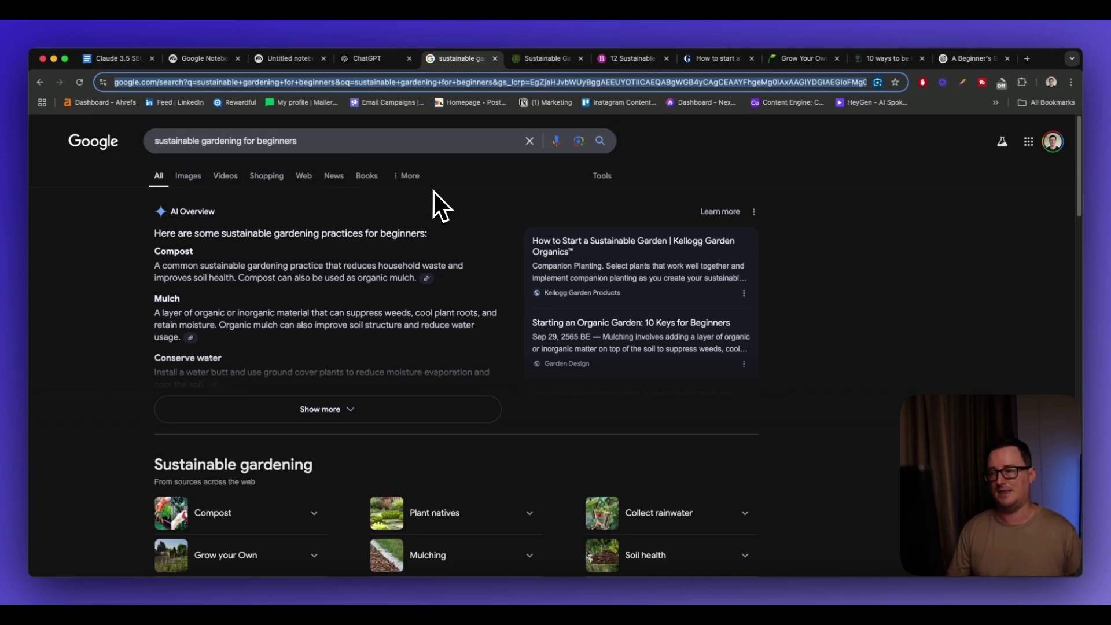
{"action": "scroll", "coordinate": [491, 255], "scroll_direction": "down", "scroll_amount": 7}
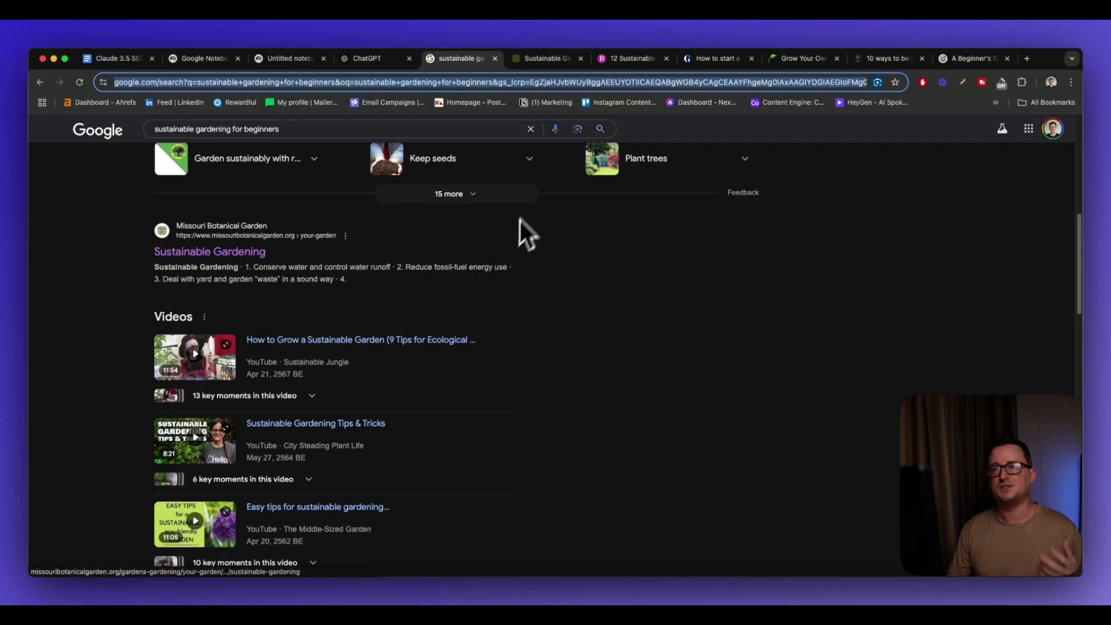
{"action": "left_click", "coordinate": [294, 65]}
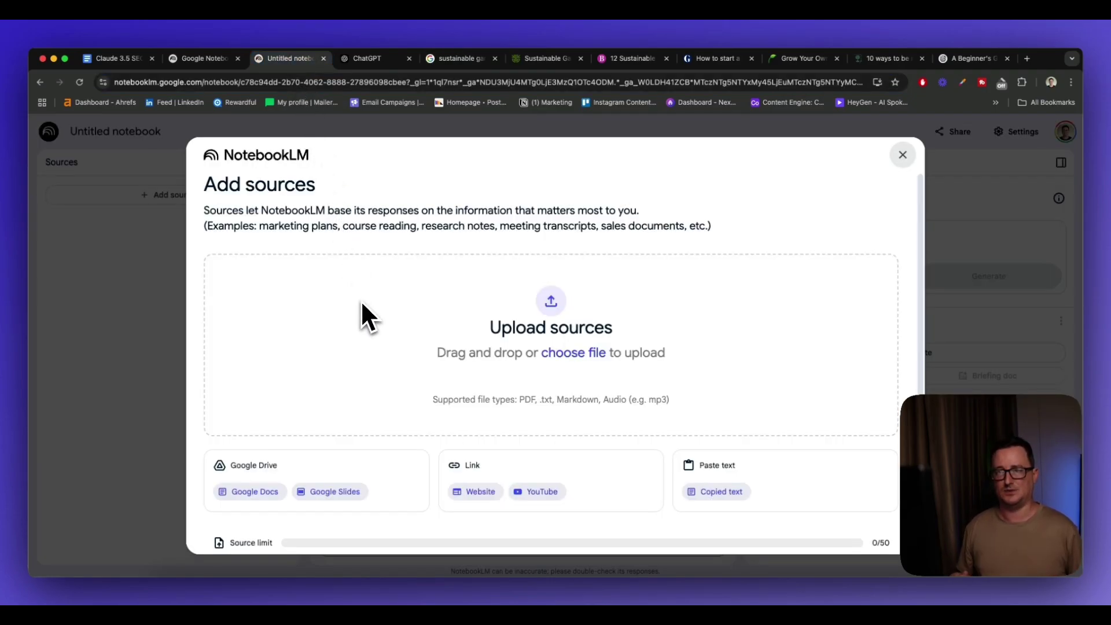
{"action": "left_click", "coordinate": [467, 60]}
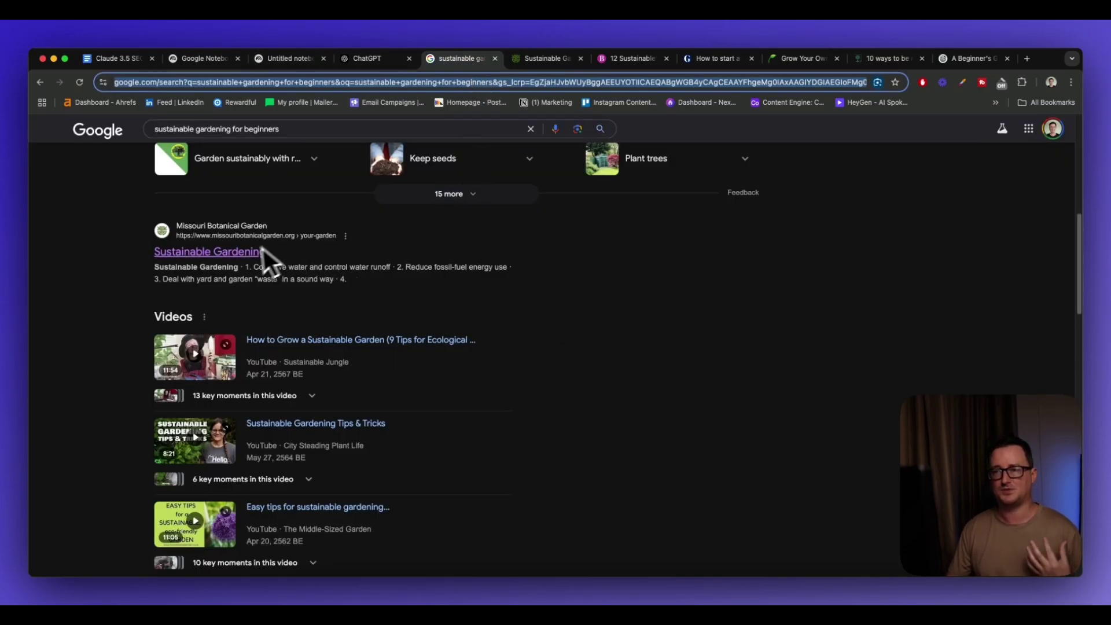
{"action": "scroll", "coordinate": [588, 303], "scroll_direction": "down", "scroll_amount": 10}
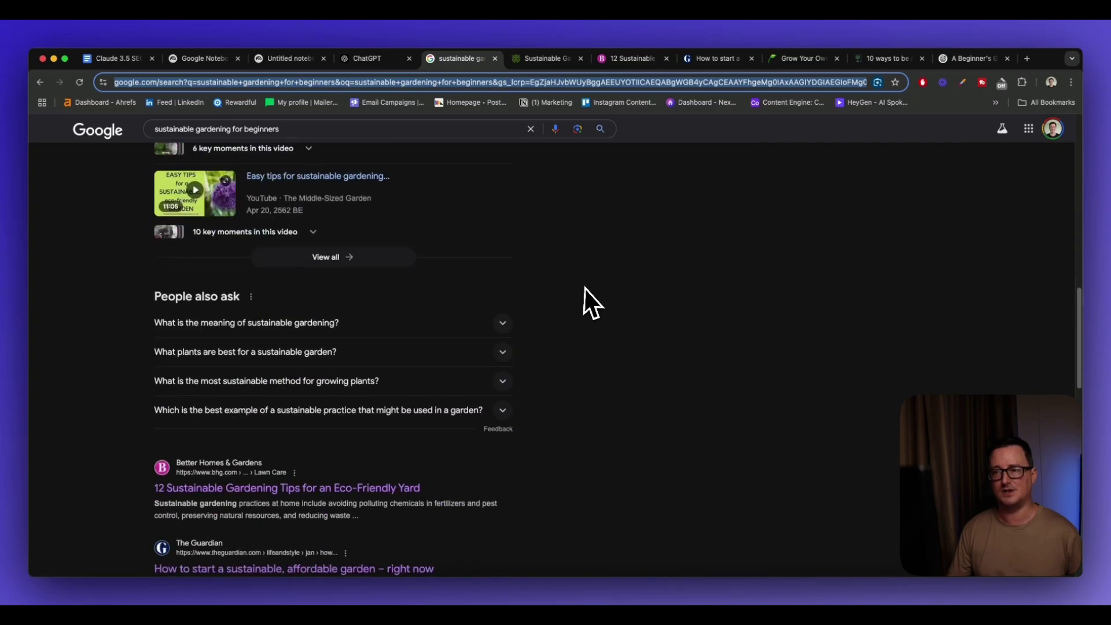
{"action": "scroll", "coordinate": [440, 391], "scroll_direction": "down", "scroll_amount": 5}
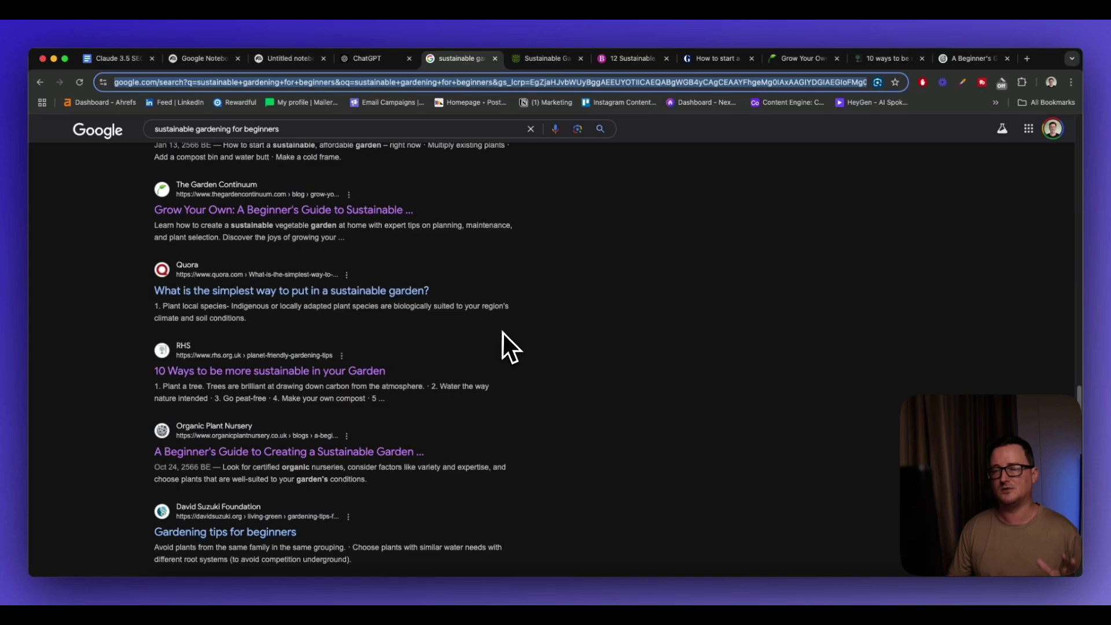
{"action": "scroll", "coordinate": [503, 332], "scroll_direction": "down", "scroll_amount": 1}
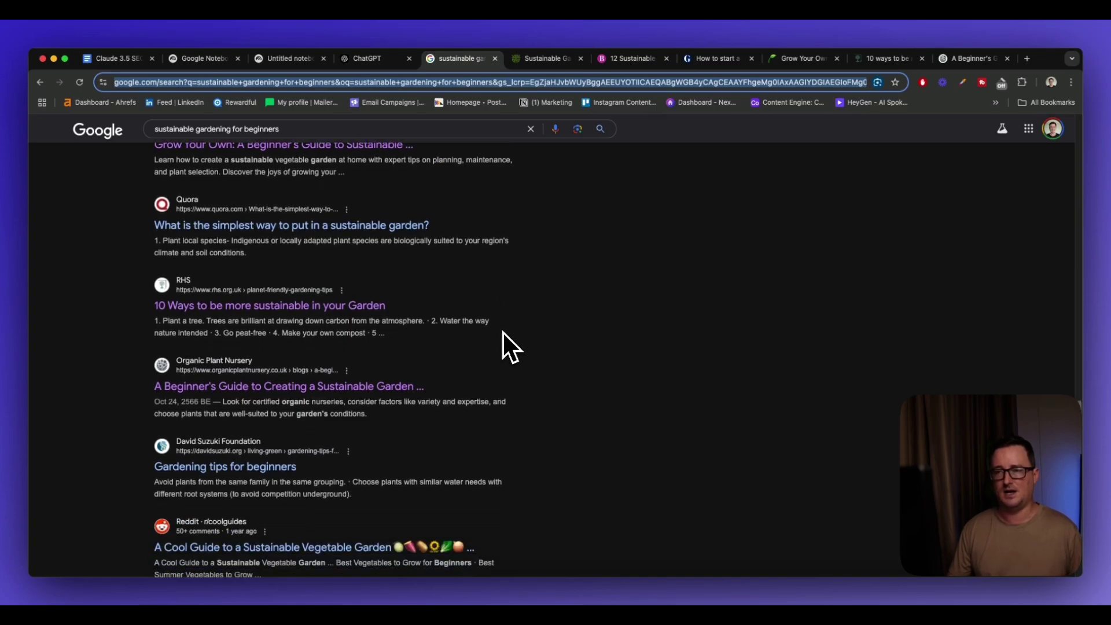
{"action": "scroll", "coordinate": [521, 306], "scroll_direction": "up", "scroll_amount": 8}
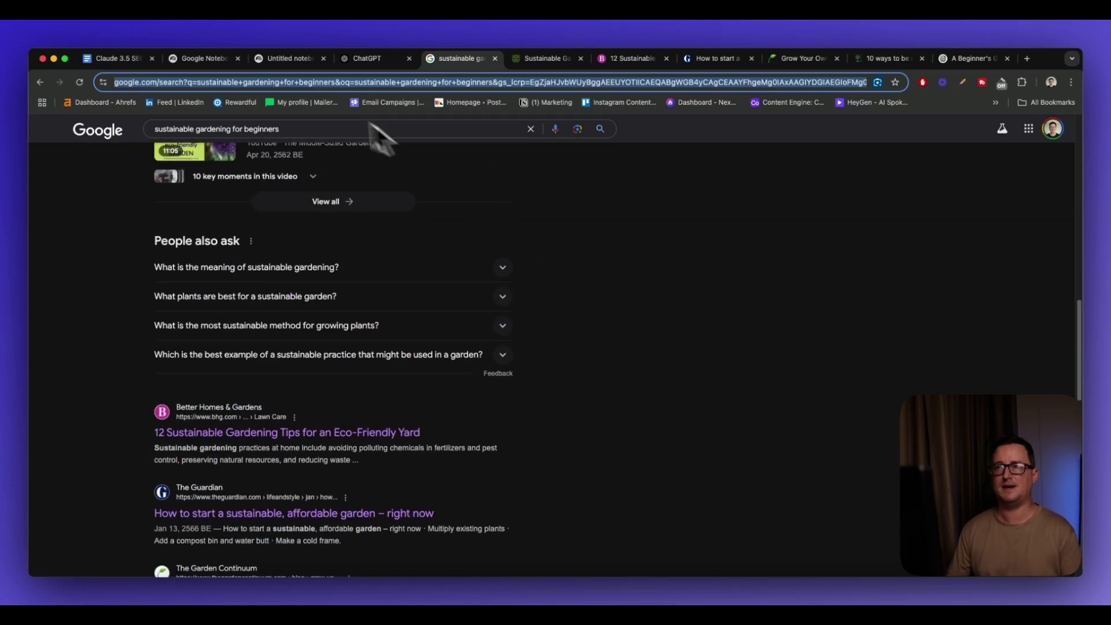
Add the Missouri Botanical Garden page as a website source in the notebook
{"action": "left_click", "coordinate": [547, 59]}
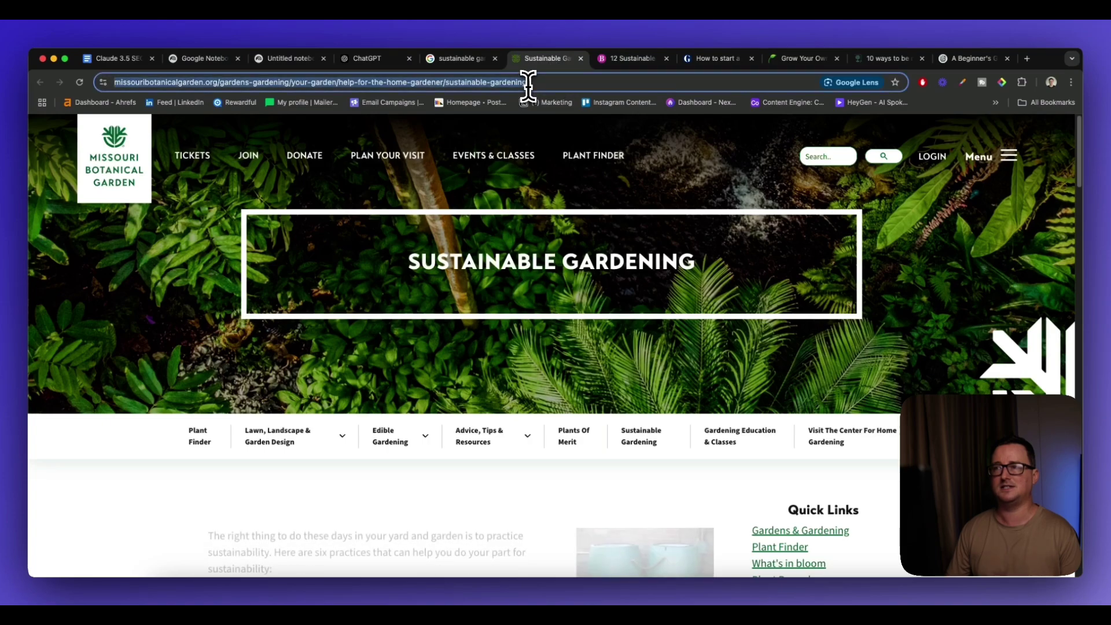
{"action": "left_click", "coordinate": [204, 59]}
{"action": "left_click", "coordinate": [303, 58]}
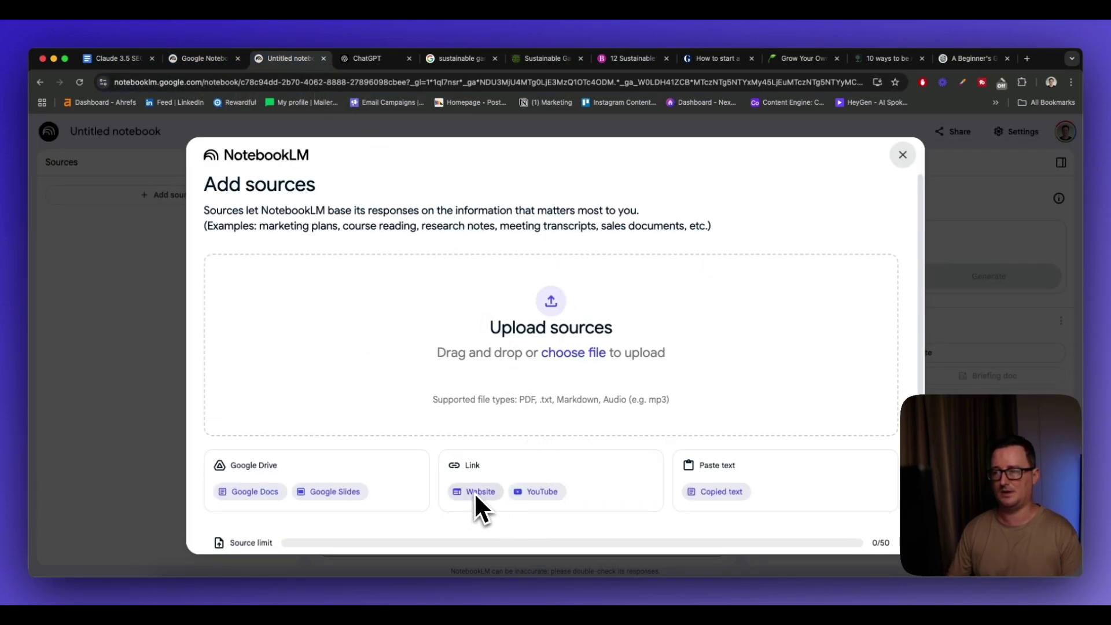
{"action": "left_click", "coordinate": [483, 493]}
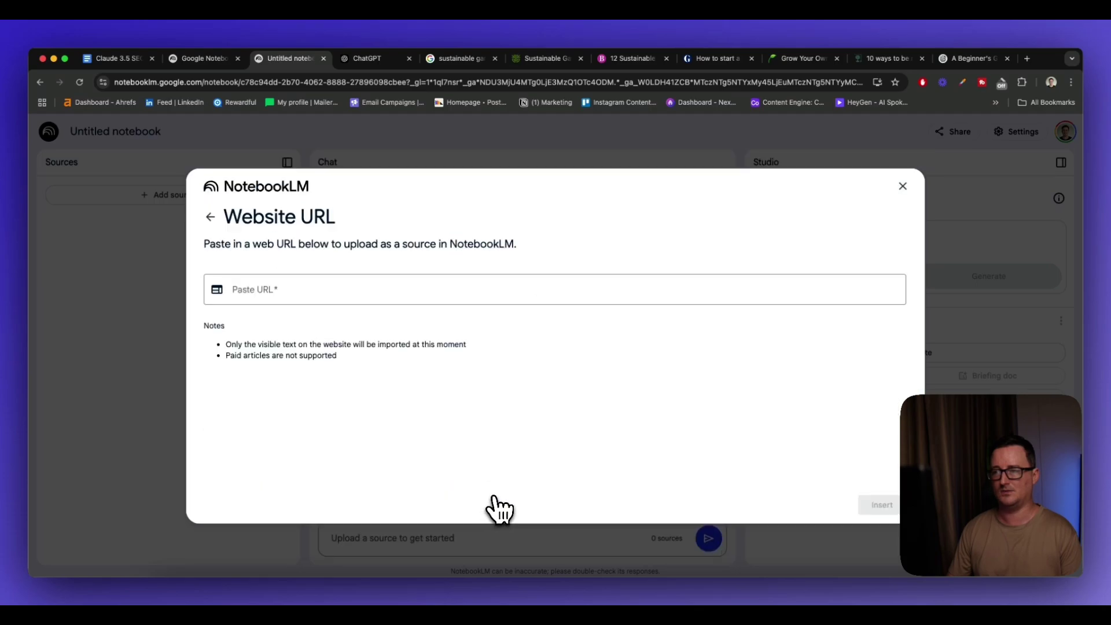
{"action": "left_click", "coordinate": [374, 301]}
{"action": "type", "text": "https://www.missouribotanicalgarden.org/gardens-gardening/your-garden/help-for-the-home-gardener/sustainable-gardening"}
{"action": "left_click", "coordinate": [872, 502]}
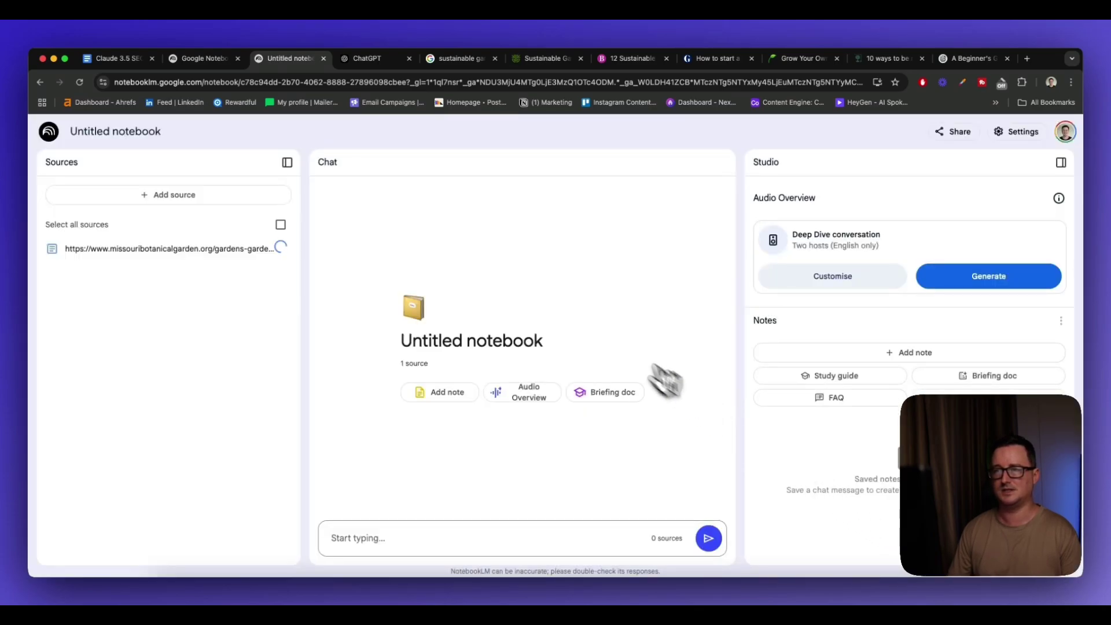
Add the Better Homes & Gardens article as a second website source
{"action": "left_click", "coordinate": [618, 61]}
{"action": "left_click", "coordinate": [564, 82]}
{"action": "key", "text": "super+c"}
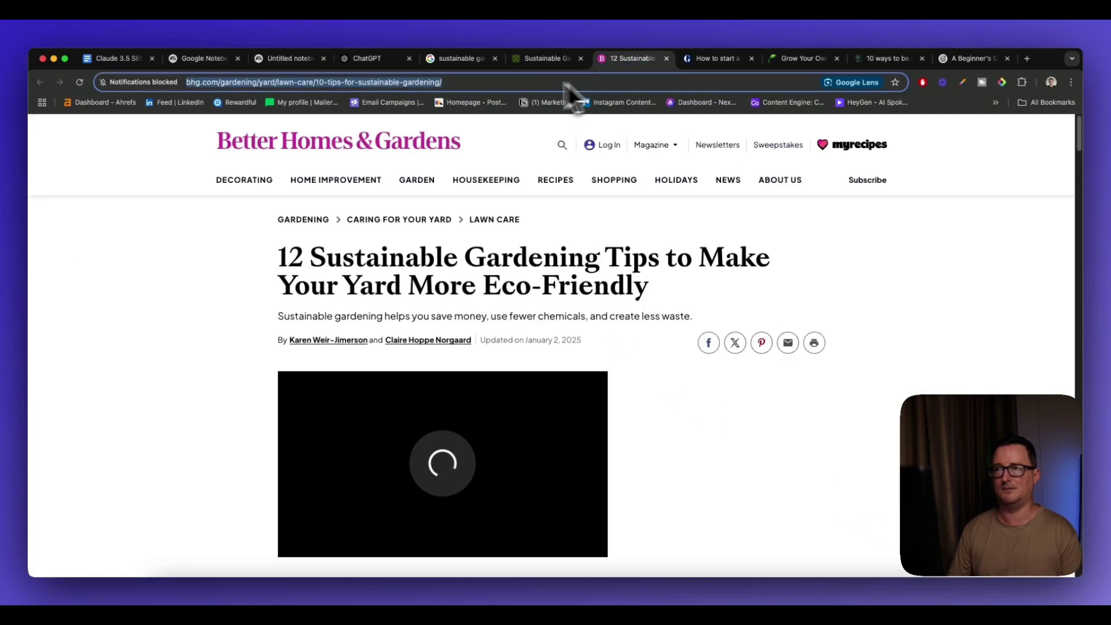
{"action": "left_click", "coordinate": [285, 60]}
{"action": "left_click", "coordinate": [267, 199]}
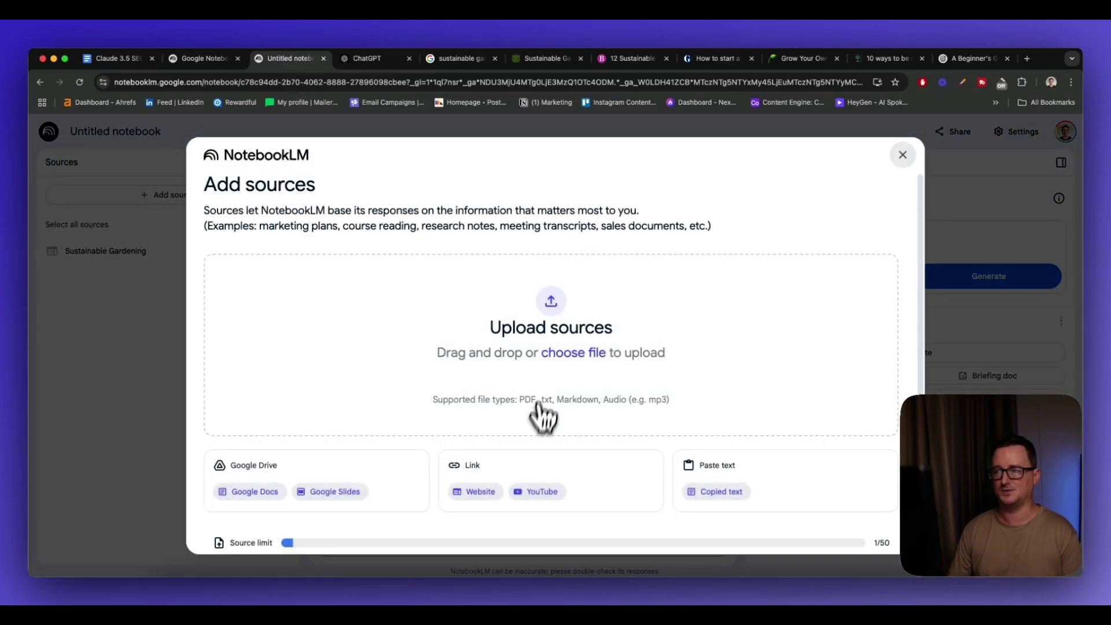
{"action": "left_click", "coordinate": [483, 492]}
{"action": "left_click", "coordinate": [457, 298]}
{"action": "key", "text": "super+v"}
{"action": "left_click", "coordinate": [871, 507]}
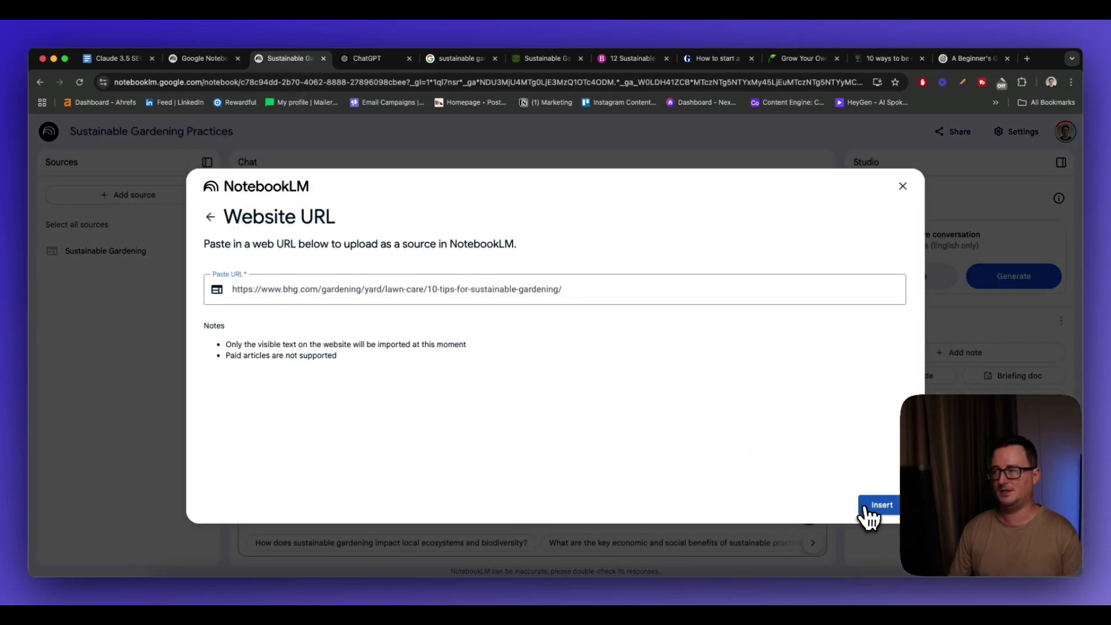
Add the Guardian gardening article as a third website source
{"action": "left_click", "coordinate": [694, 59]}
{"action": "left_click", "coordinate": [577, 83]}
{"action": "key", "text": "super+c"}
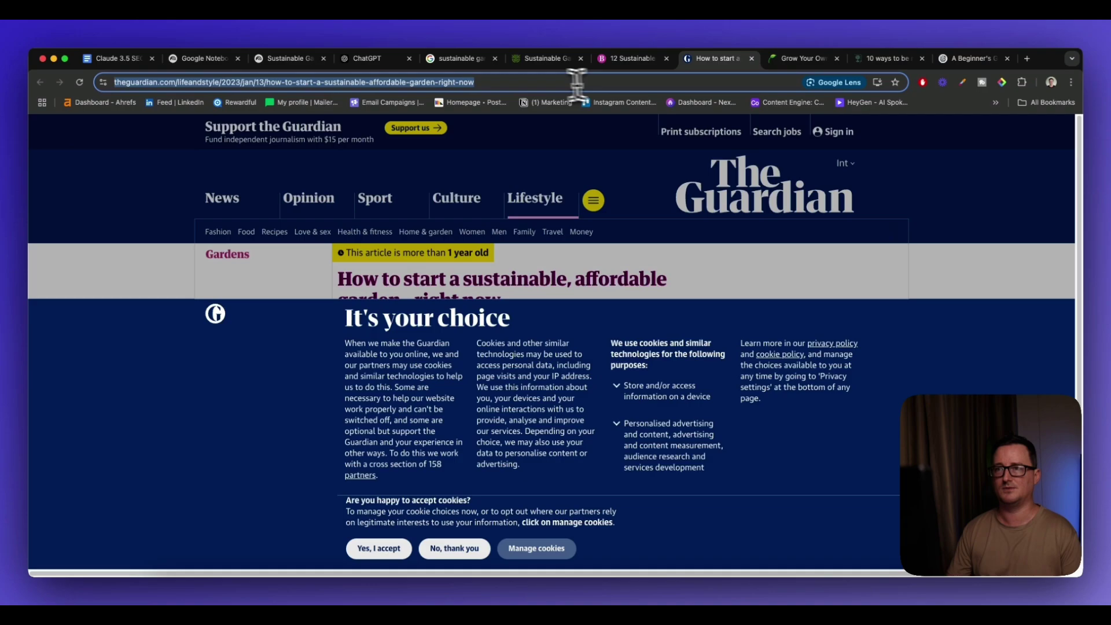
{"action": "left_click", "coordinate": [208, 59]}
{"action": "left_click", "coordinate": [297, 64]}
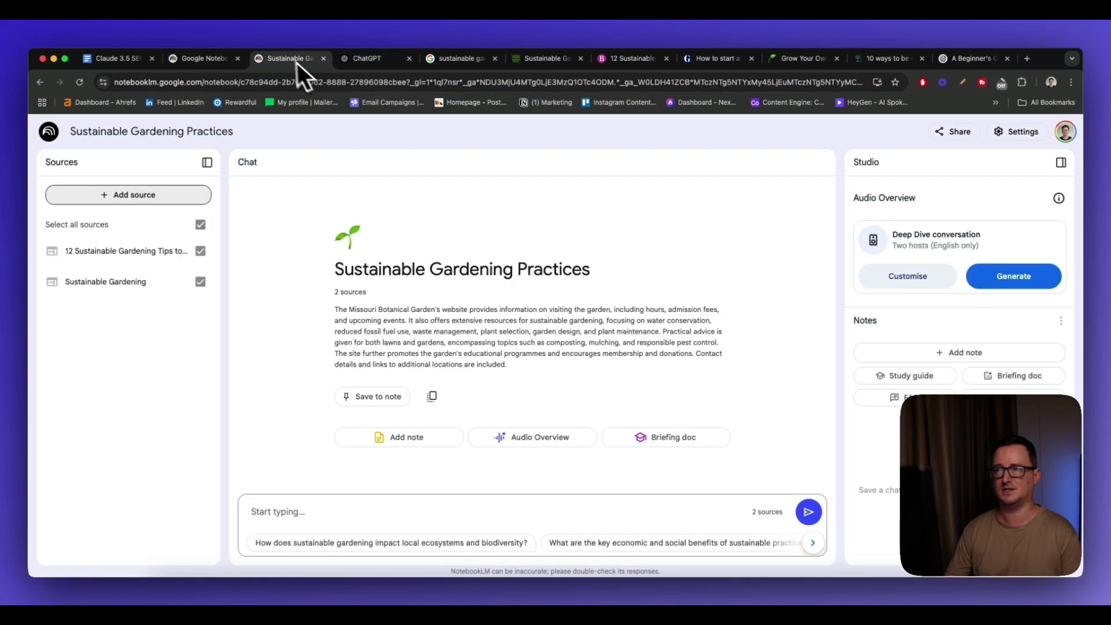
{"action": "left_click", "coordinate": [162, 198]}
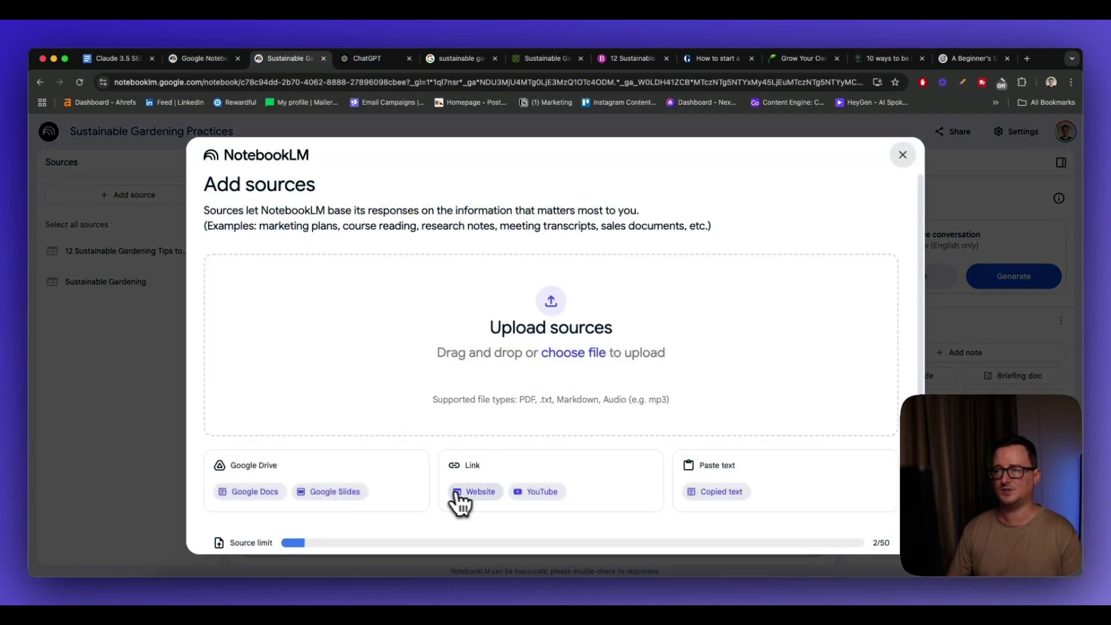
{"action": "left_click", "coordinate": [459, 498]}
{"action": "left_click", "coordinate": [511, 288]}
{"action": "key", "text": "super+v"}
{"action": "left_click", "coordinate": [866, 507]}
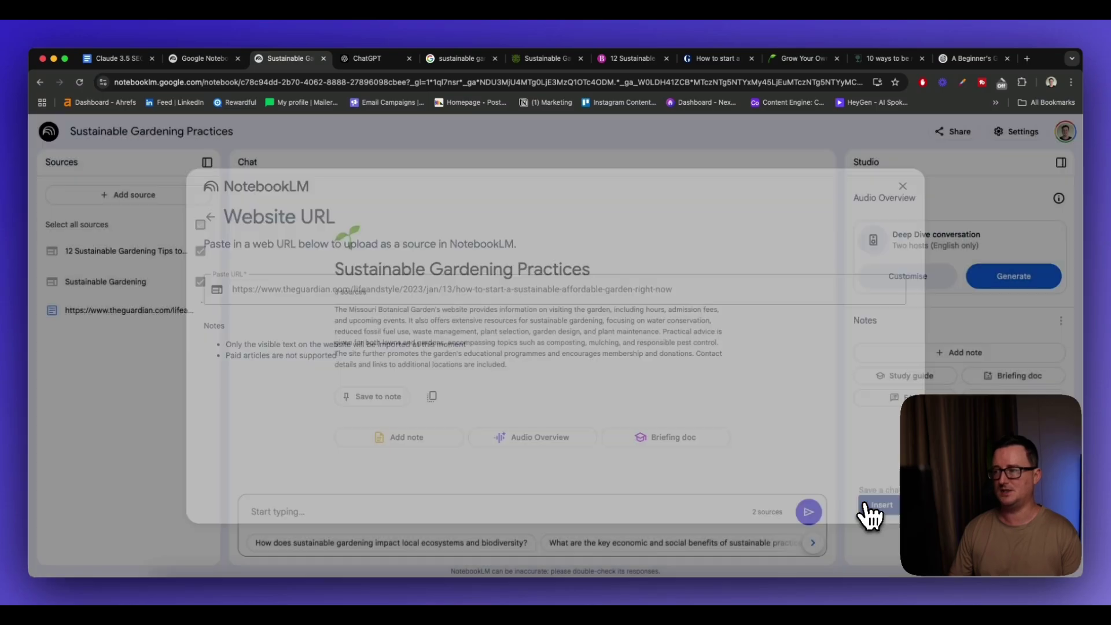
Add the Garden Continuum article as the fourth source, then bring up the RHS article
{"action": "left_click", "coordinate": [798, 60]}
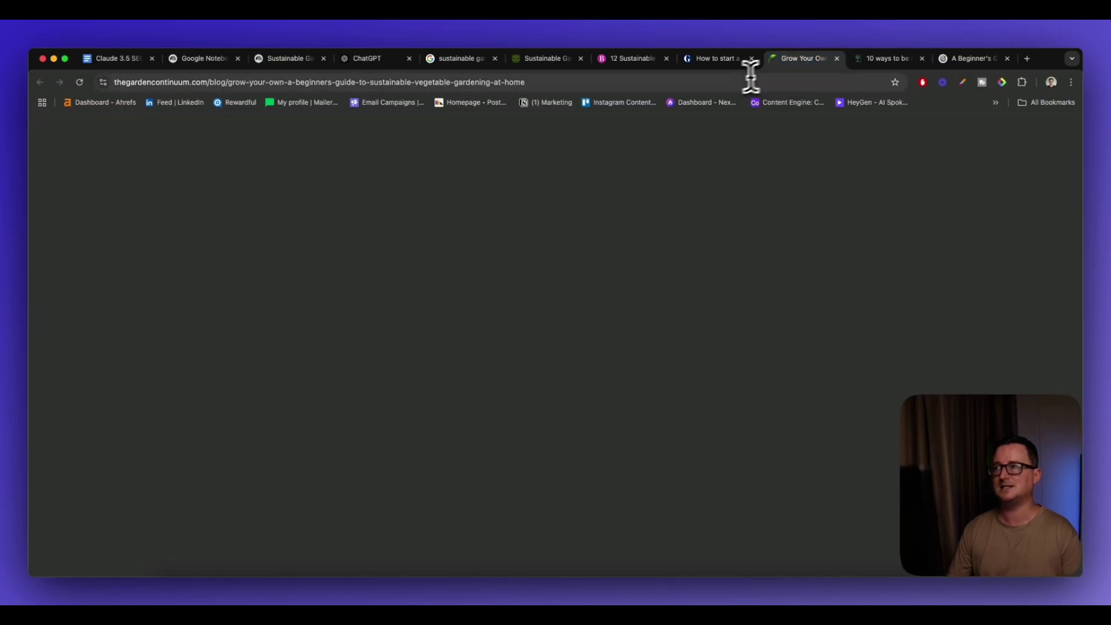
{"action": "left_click", "coordinate": [277, 58]}
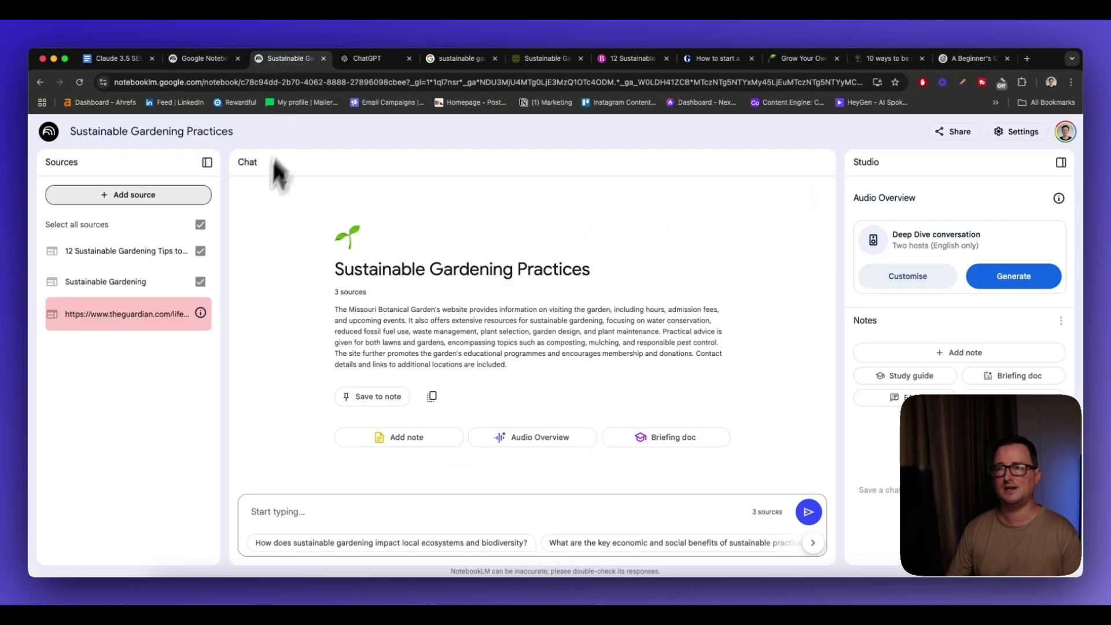
{"action": "left_click", "coordinate": [169, 198]}
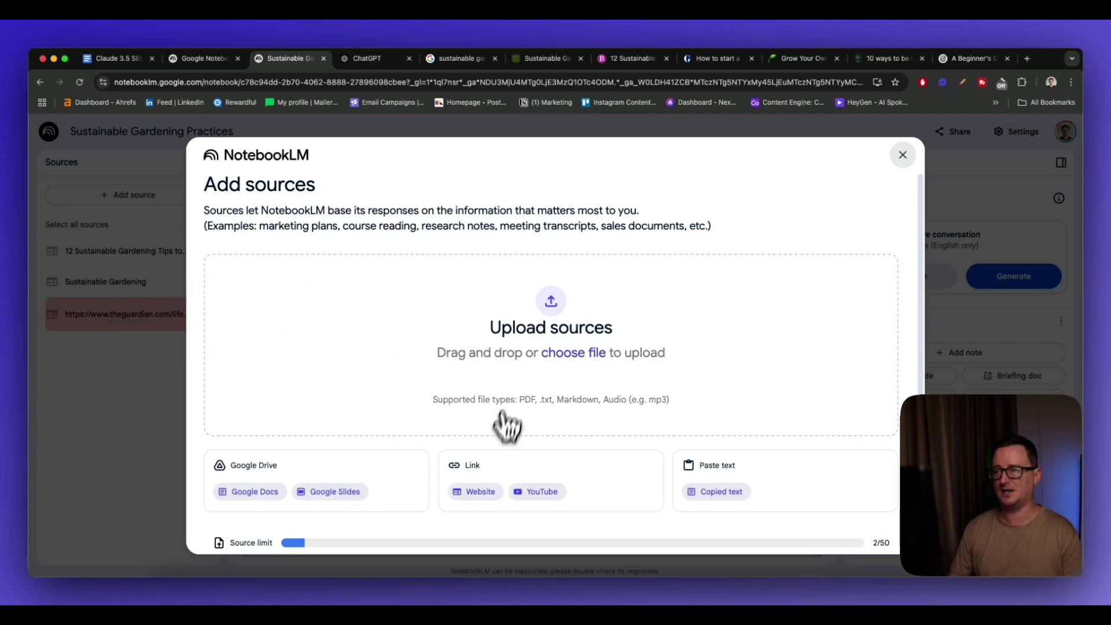
{"action": "left_click", "coordinate": [477, 492]}
{"action": "left_click", "coordinate": [524, 290]}
{"action": "type", "text": "https://www.thegardencontinuum.com/blog/grow-your-own-a-beginners-guide-to-sustainable-vegetable-gardening-at-home"}
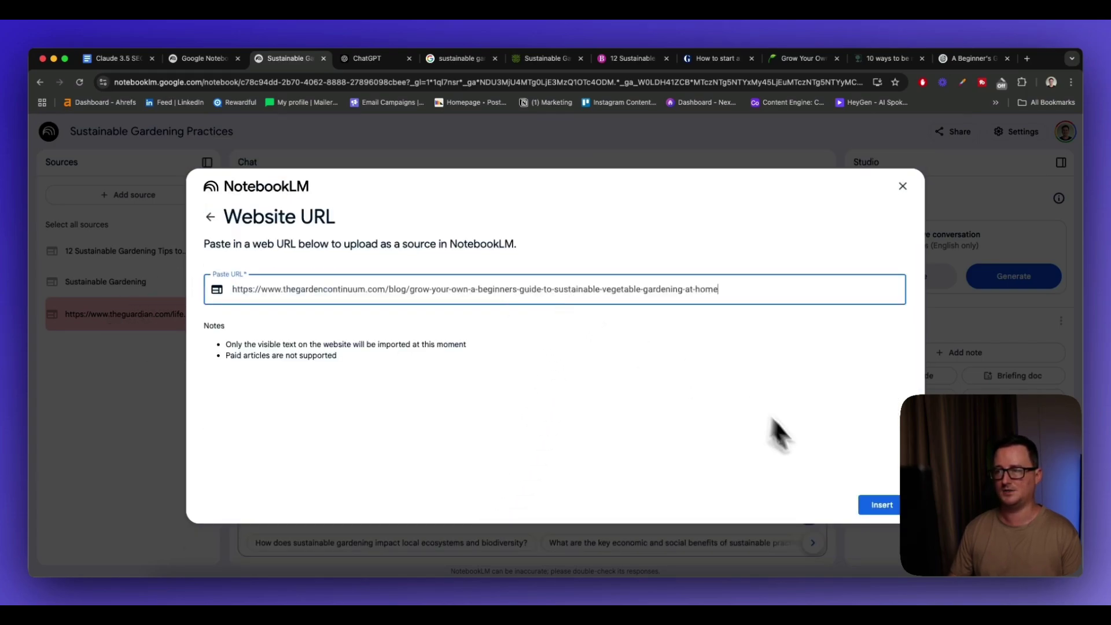
{"action": "left_click", "coordinate": [881, 506]}
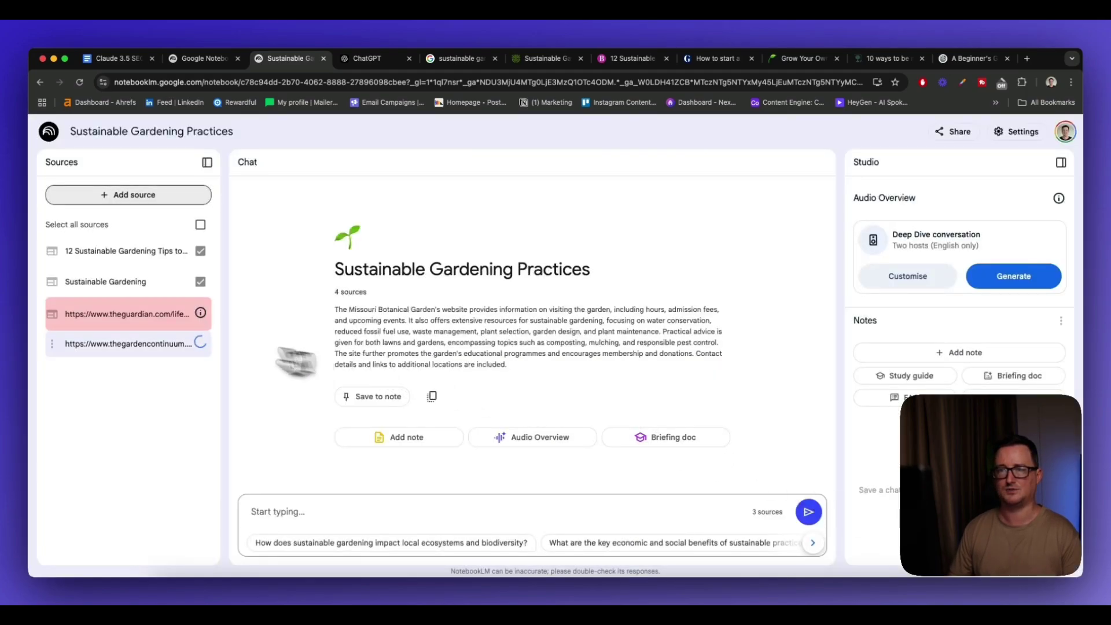
{"action": "left_click", "coordinate": [806, 57]}
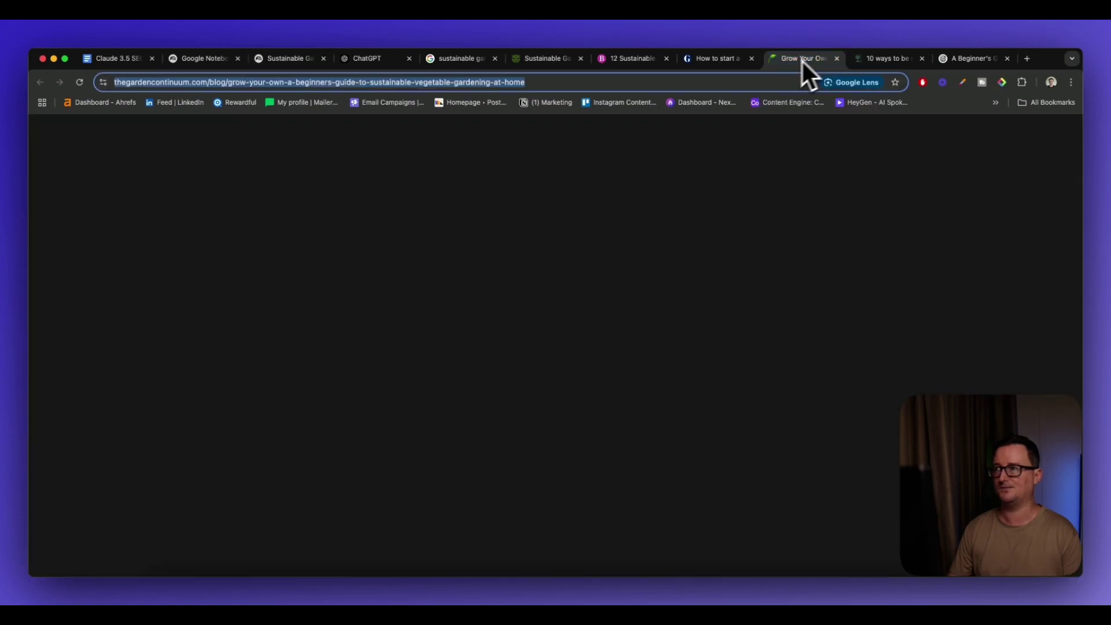
{"action": "left_click", "coordinate": [887, 64]}
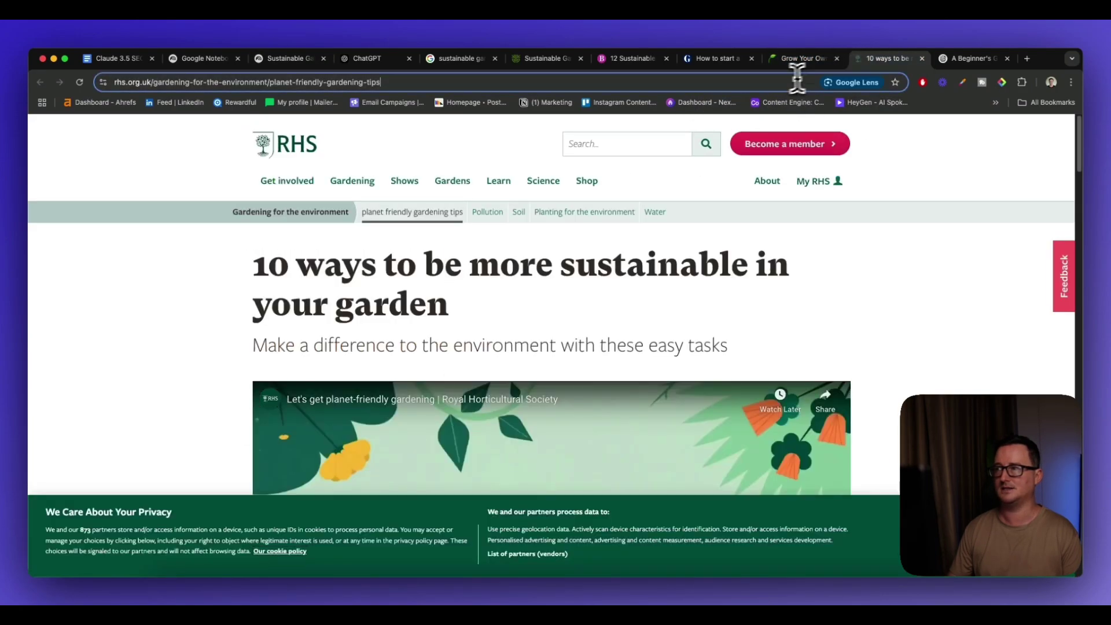
{"action": "left_click", "coordinate": [287, 58]}
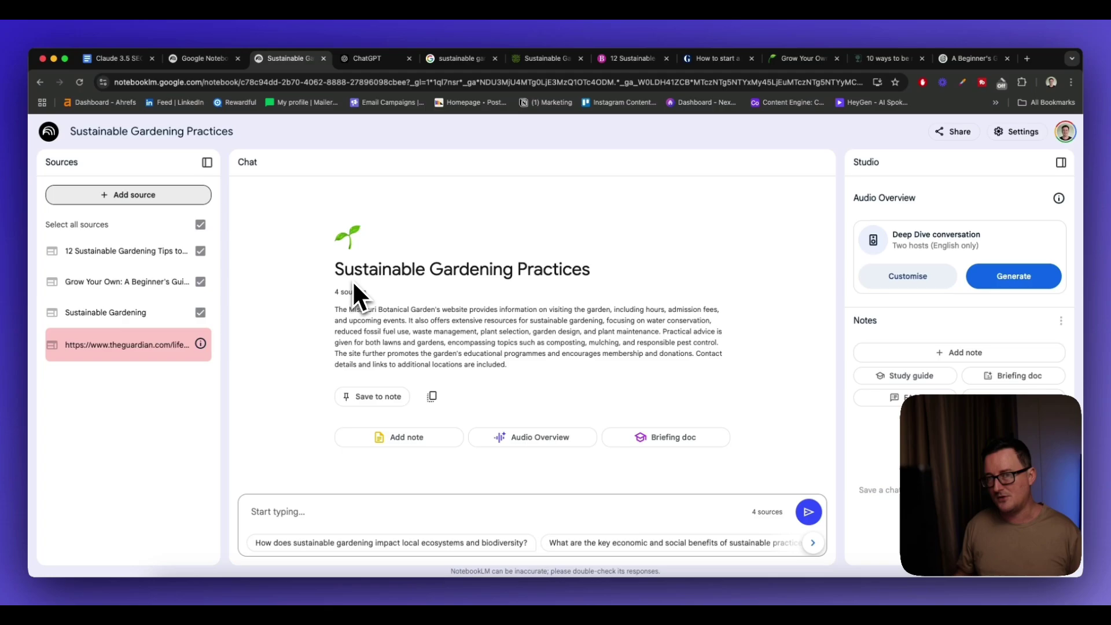
Insert the Organic Plant Nursery beginner's guide URL as a website source, making 5 sources
{"action": "left_click", "coordinate": [906, 61]}
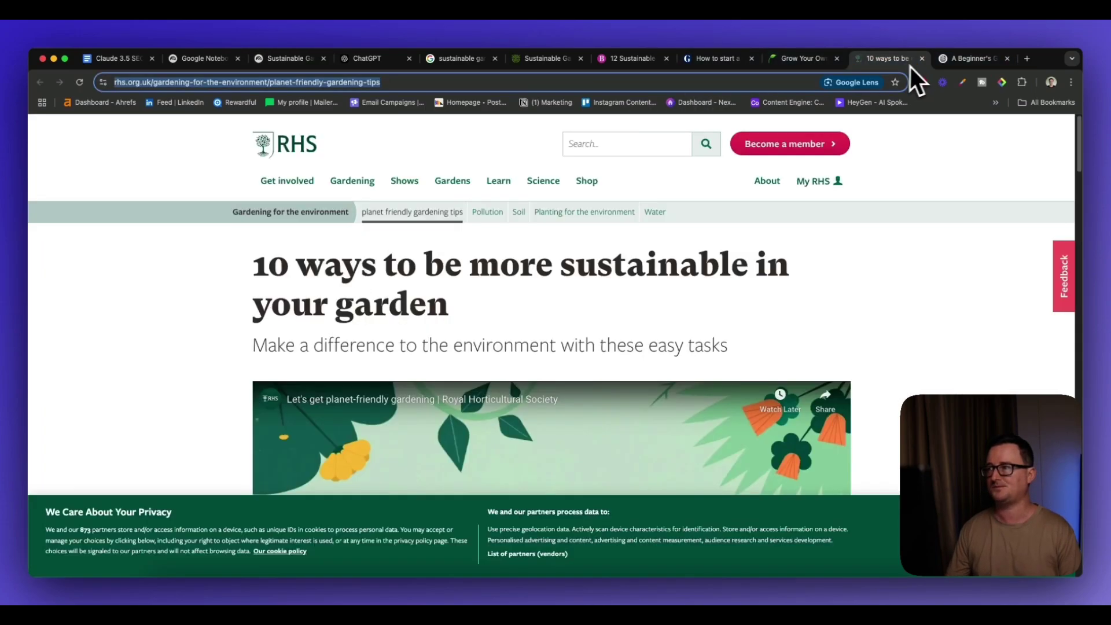
{"action": "left_click", "coordinate": [974, 58]}
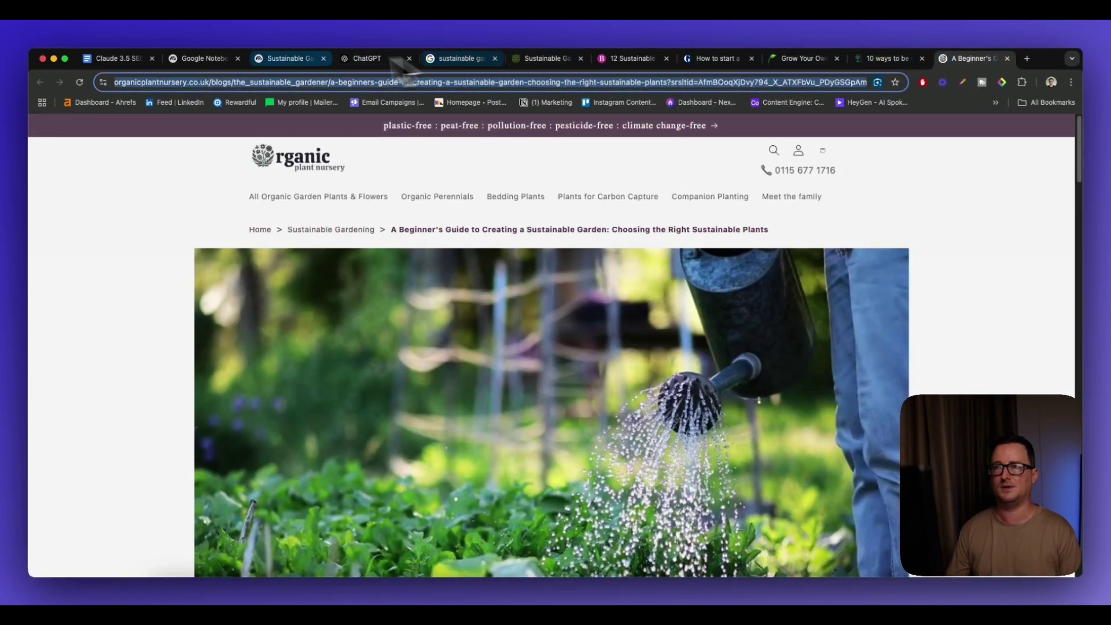
{"action": "left_click", "coordinate": [293, 59]}
{"action": "left_click", "coordinate": [135, 196]}
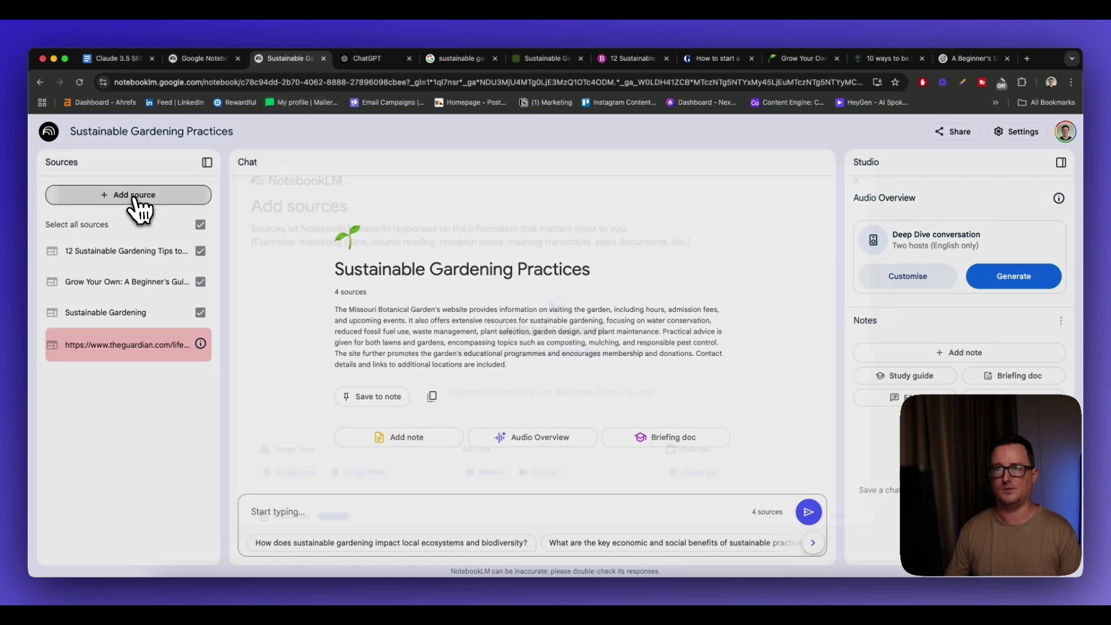
{"action": "left_click", "coordinate": [480, 492]}
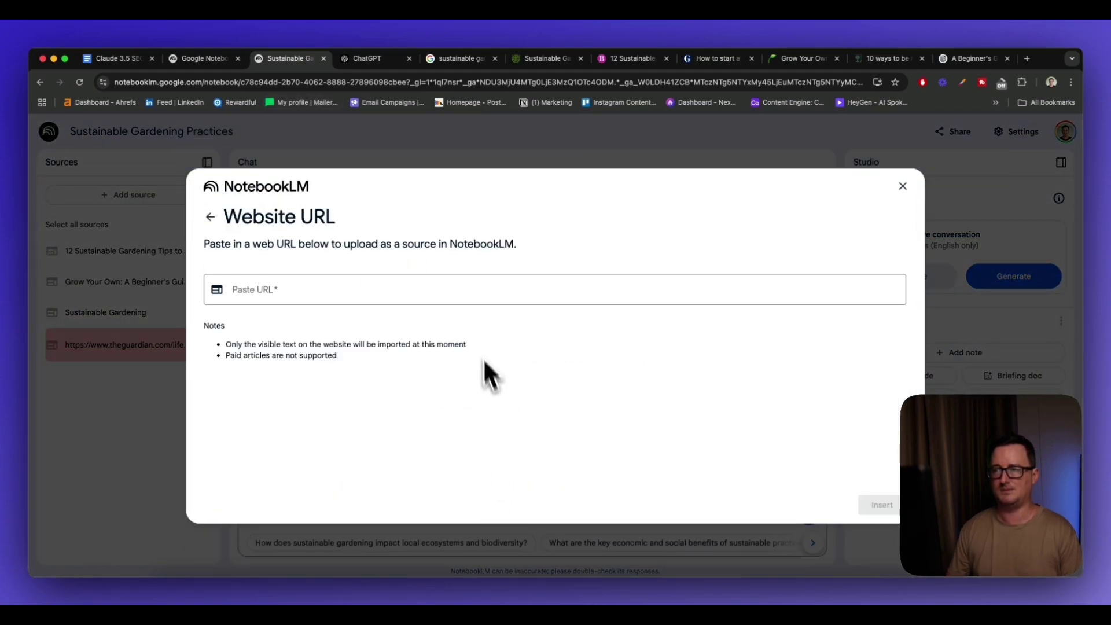
{"action": "left_click", "coordinate": [472, 298]}
{"action": "key", "text": "super+v"}
{"action": "left_click", "coordinate": [880, 505]}
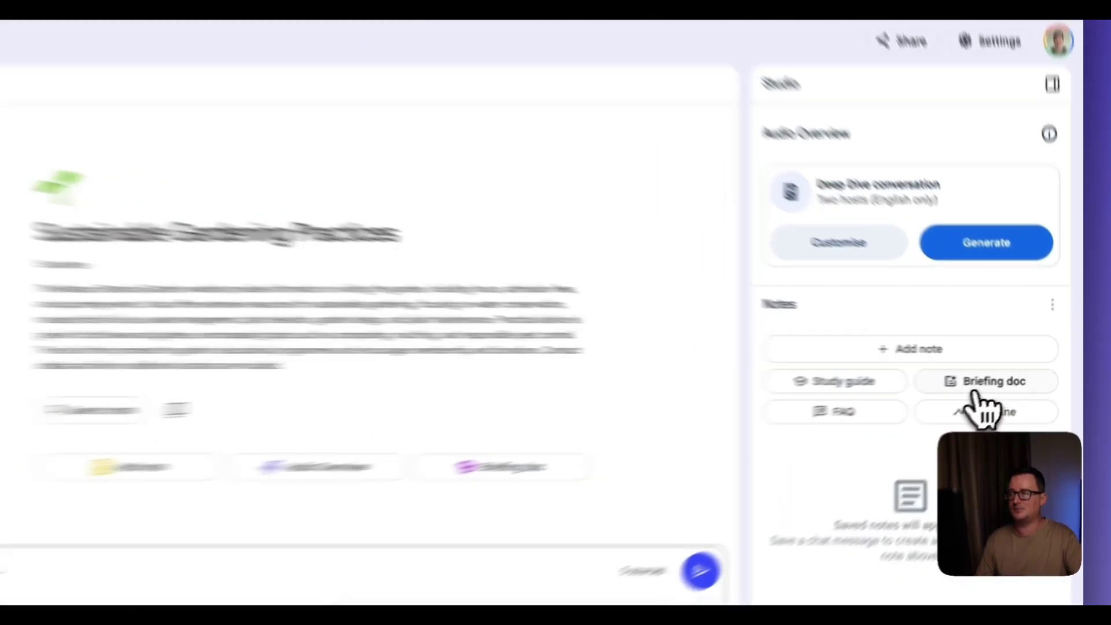
Generate a Briefing doc and a Timeline, then read through the briefing note
{"action": "left_click", "coordinate": [1006, 379]}
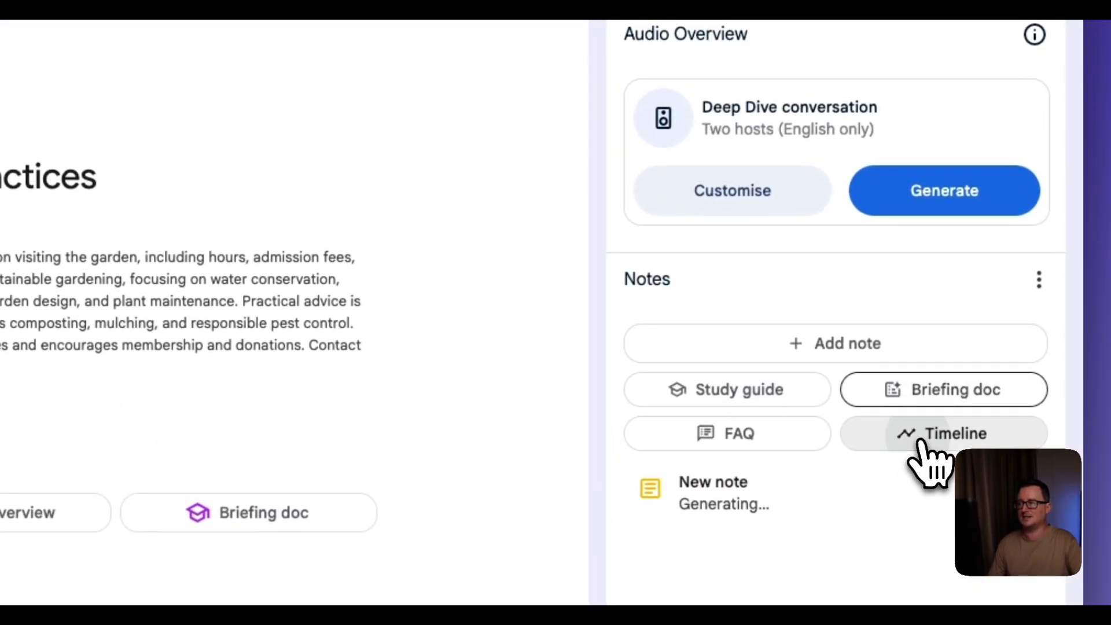
{"action": "left_click", "coordinate": [926, 444]}
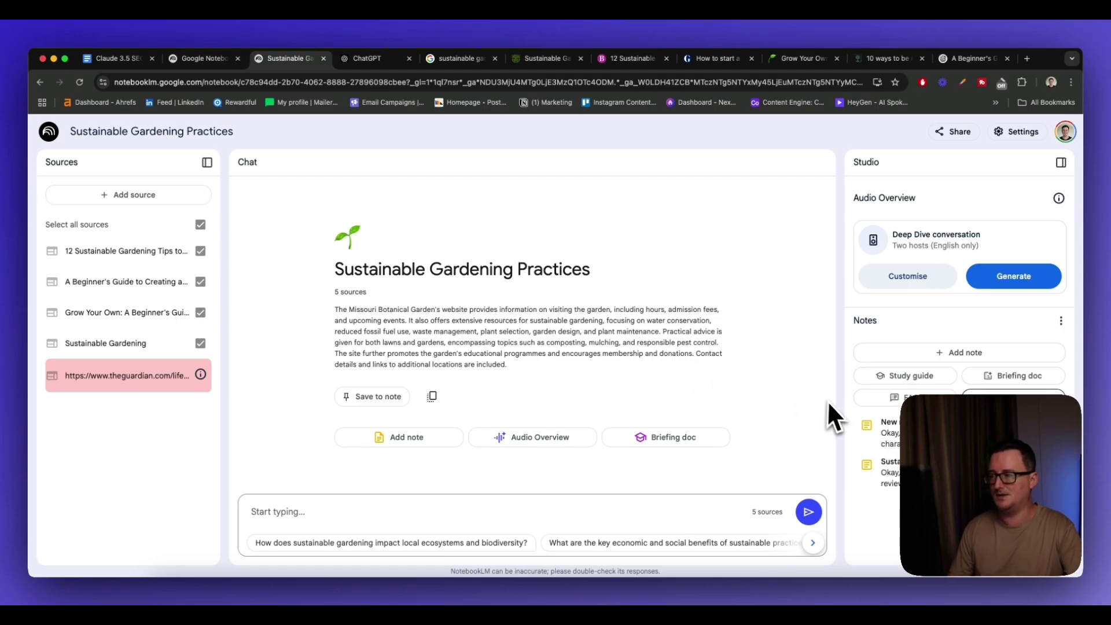
{"action": "left_click", "coordinate": [886, 470]}
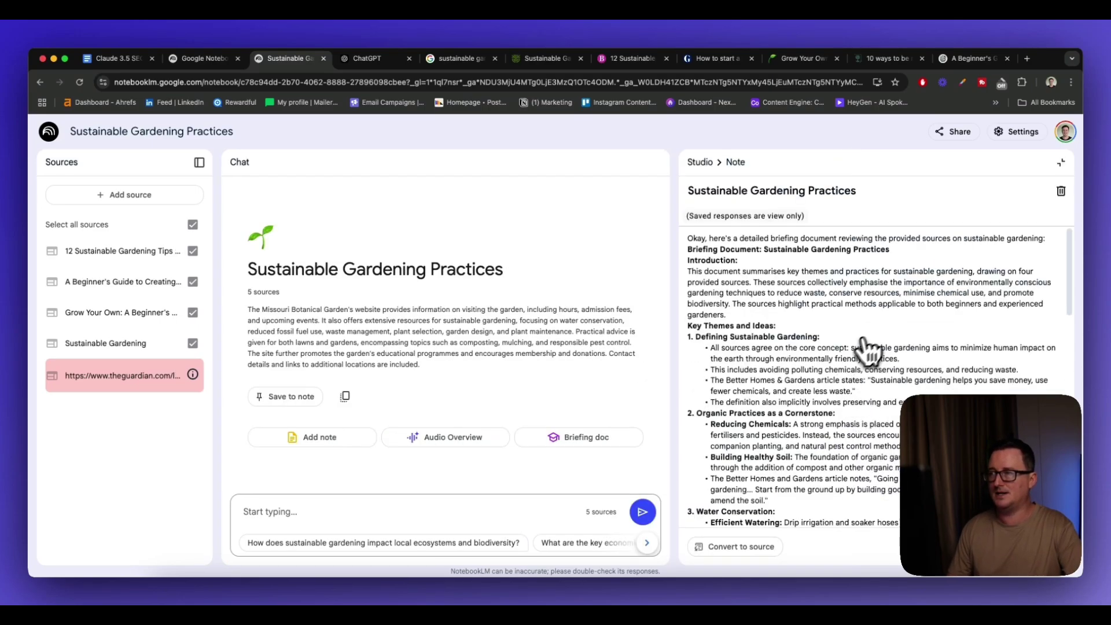
{"action": "scroll", "coordinate": [885, 342], "scroll_direction": "down", "scroll_amount": 5}
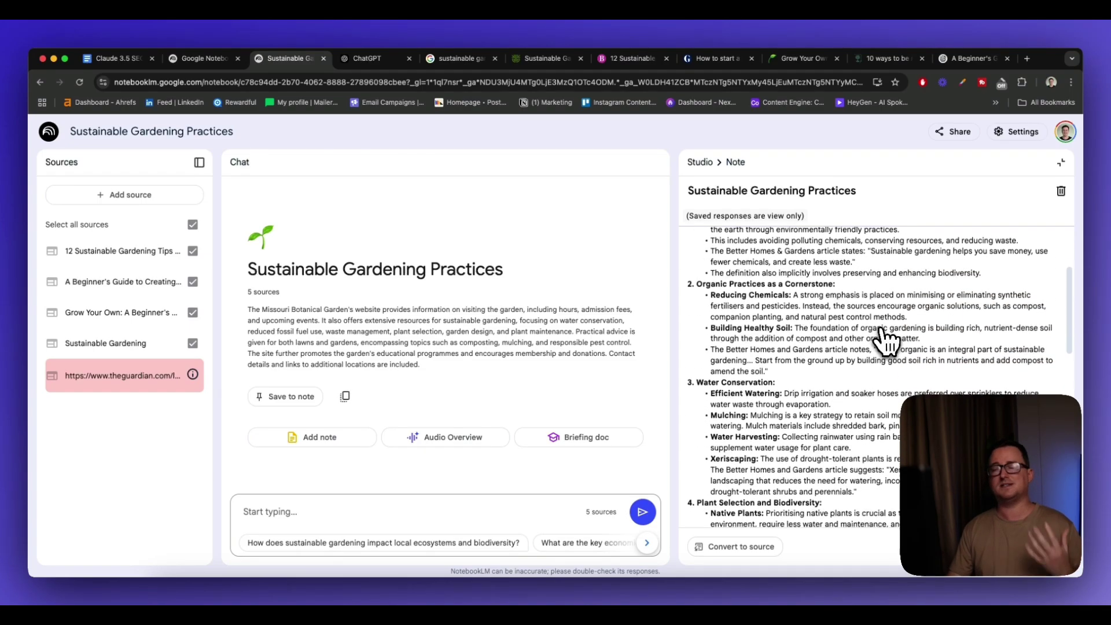
{"action": "scroll", "coordinate": [883, 339], "scroll_direction": "up", "scroll_amount": 3}
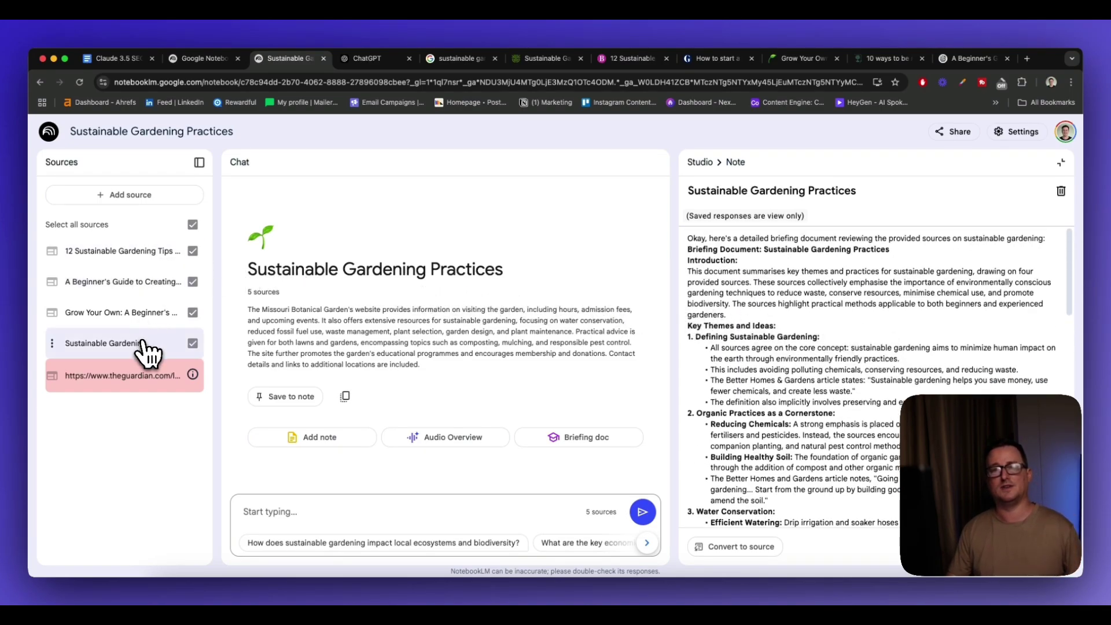
{"action": "scroll", "coordinate": [744, 334], "scroll_direction": "down", "scroll_amount": 1}
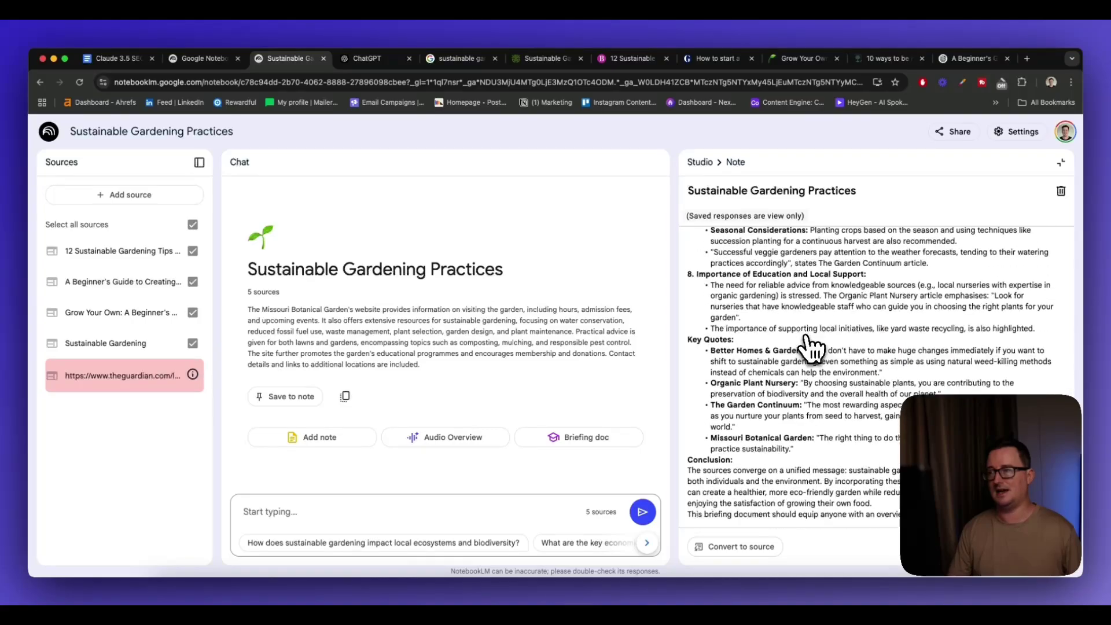
{"action": "scroll", "coordinate": [811, 347], "scroll_direction": "up", "scroll_amount": 10}
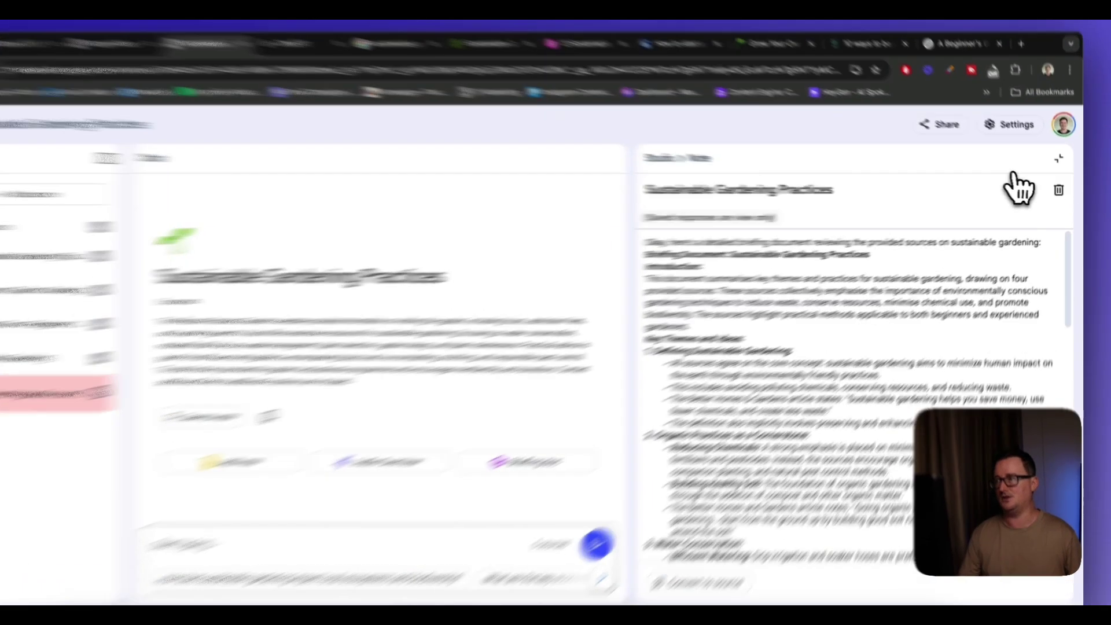
{"action": "left_click", "coordinate": [1061, 162]}
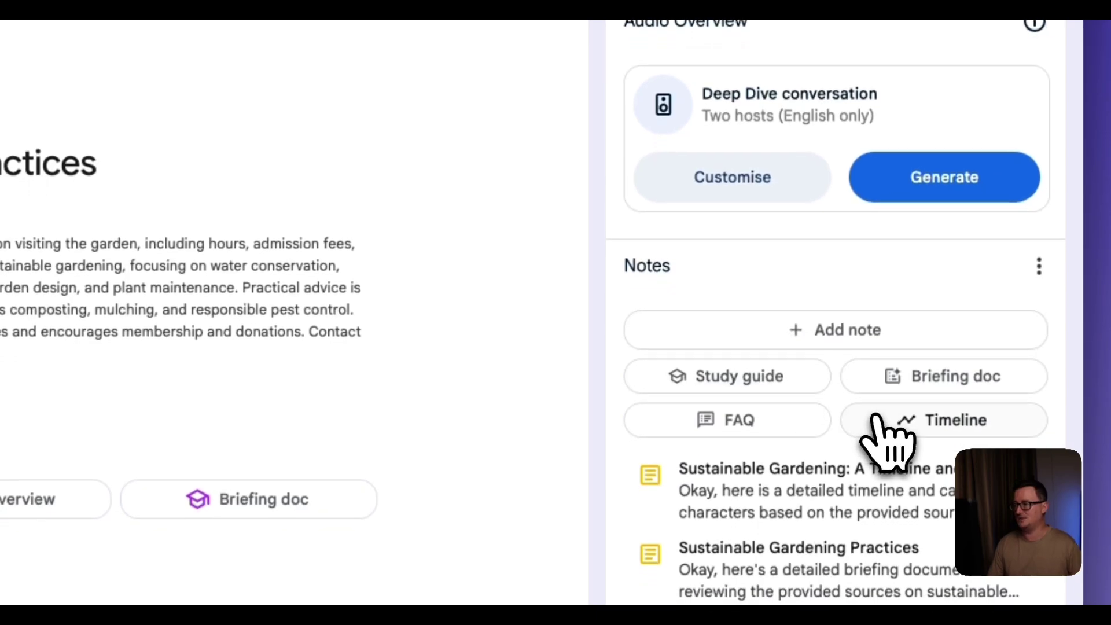
Read through the saved sustainable gardening timeline note and collapse it
{"action": "left_click", "coordinate": [793, 499]}
{"action": "scroll", "coordinate": [756, 355], "scroll_direction": "down", "scroll_amount": 15}
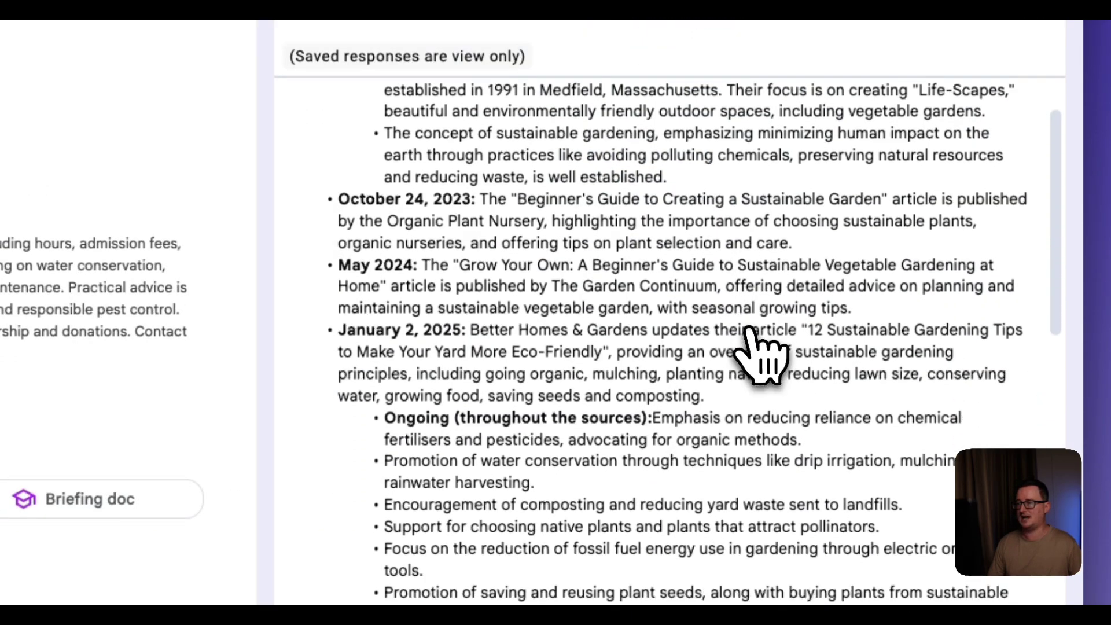
{"action": "scroll", "coordinate": [615, 339], "scroll_direction": "up", "scroll_amount": 15}
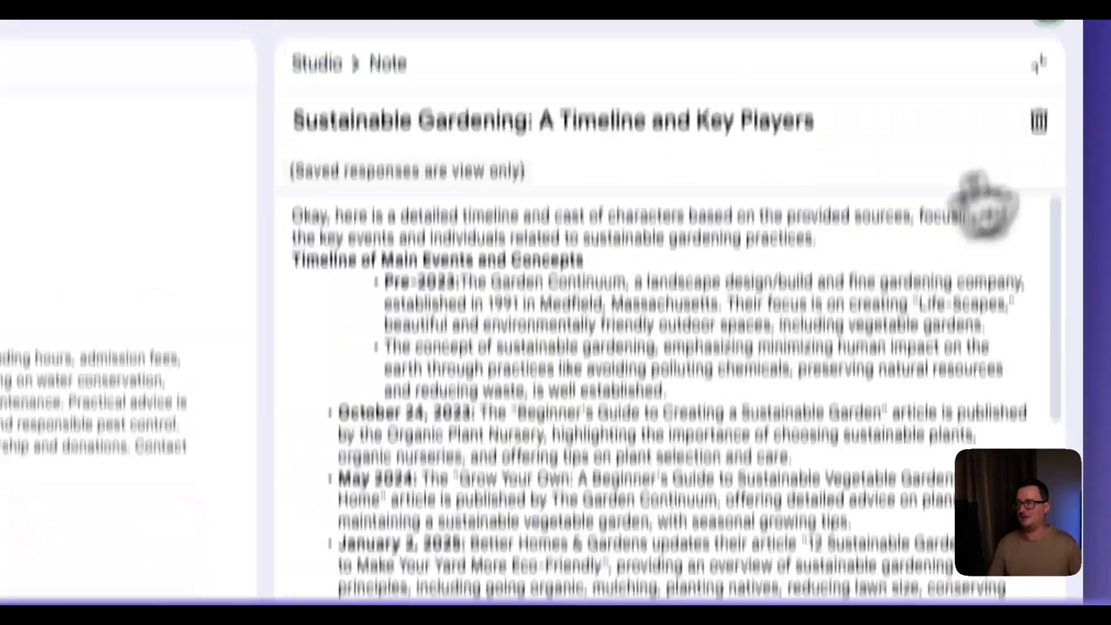
{"action": "left_click", "coordinate": [1036, 61]}
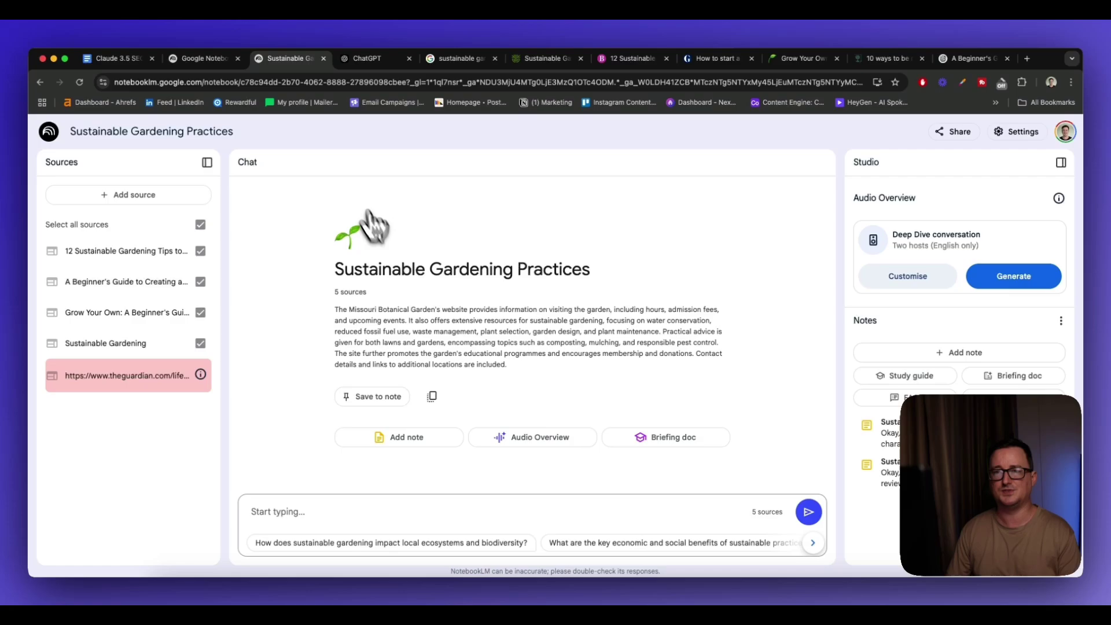
Copy the Outline Prompt text from the Claude 3.5 SEO Prompts document
{"action": "left_click", "coordinate": [132, 63]}
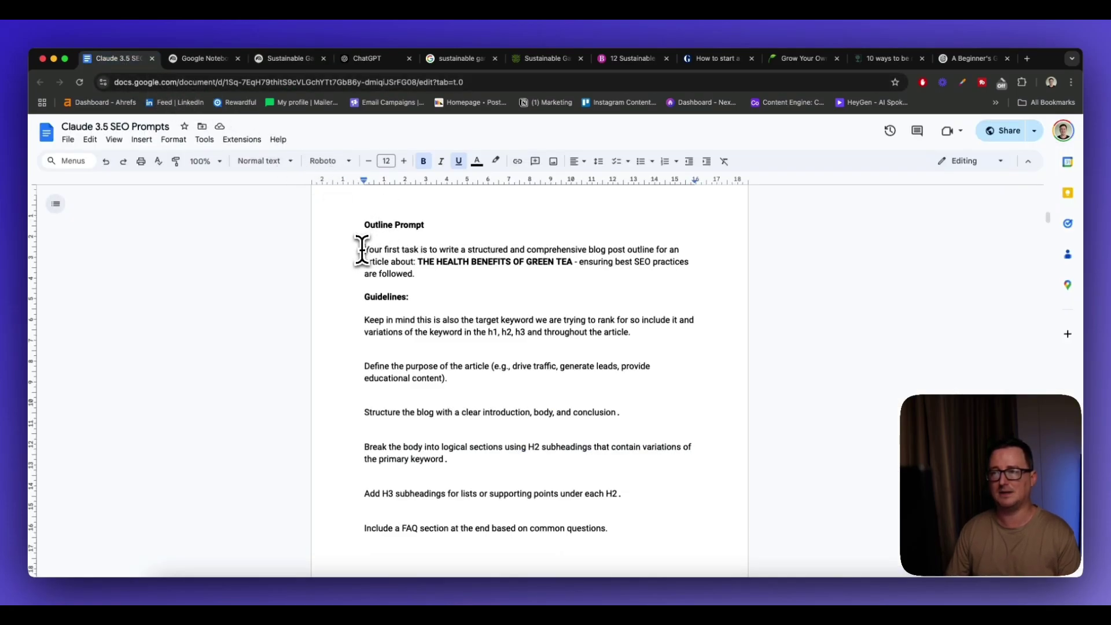
{"action": "left_click_drag", "start_coordinate": [363, 249], "coordinate": [670, 525]}
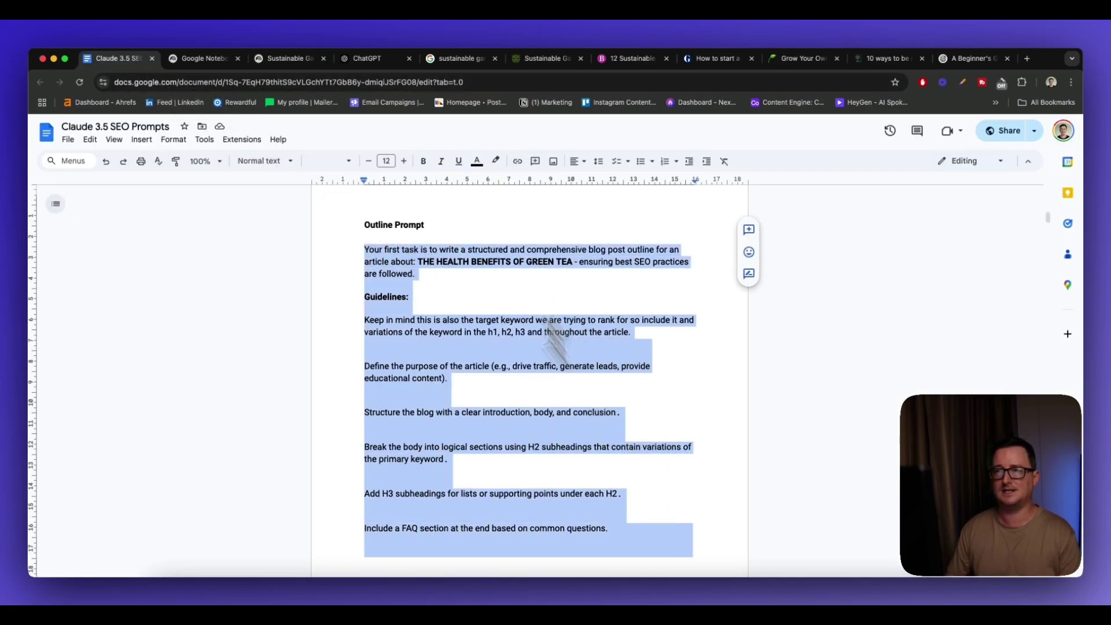
{"action": "left_click", "coordinate": [284, 58]}
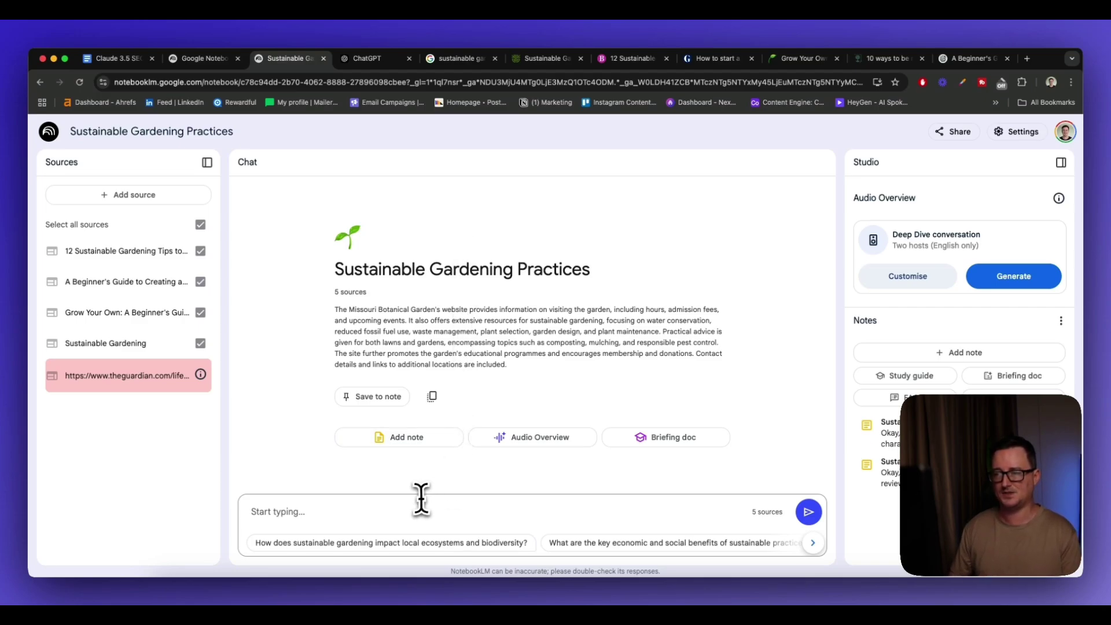
Paste the outline prompt into chat, replacing THE HEALTH BENEFITS OF GREEN TEA with 'Sustainable Gardening for Beginners'
{"action": "type", "text": "Your first task is to write a structured and comprehensive blog post outline for an article about: THE HEALTH BENEFITS OF GREEN TEA - ensuring best SEO practices are followed. Guidelines: Keep in mind this is also the target keyword we are trying to rank for so include it and variations of the keyword in the h1, h2, h3 and throughout the article. Define the purpose of the article (e.g., drive traffic, generate leads, provide educational content). Structure the blog with a clear introduction, body, and conclusion. Break the body into logical sections using H2 subheadings that contain variations of the primary keyword. Add H3 subheadings for lists or supporting points under each H2. Include a FAQ section at the end based on common questions."}
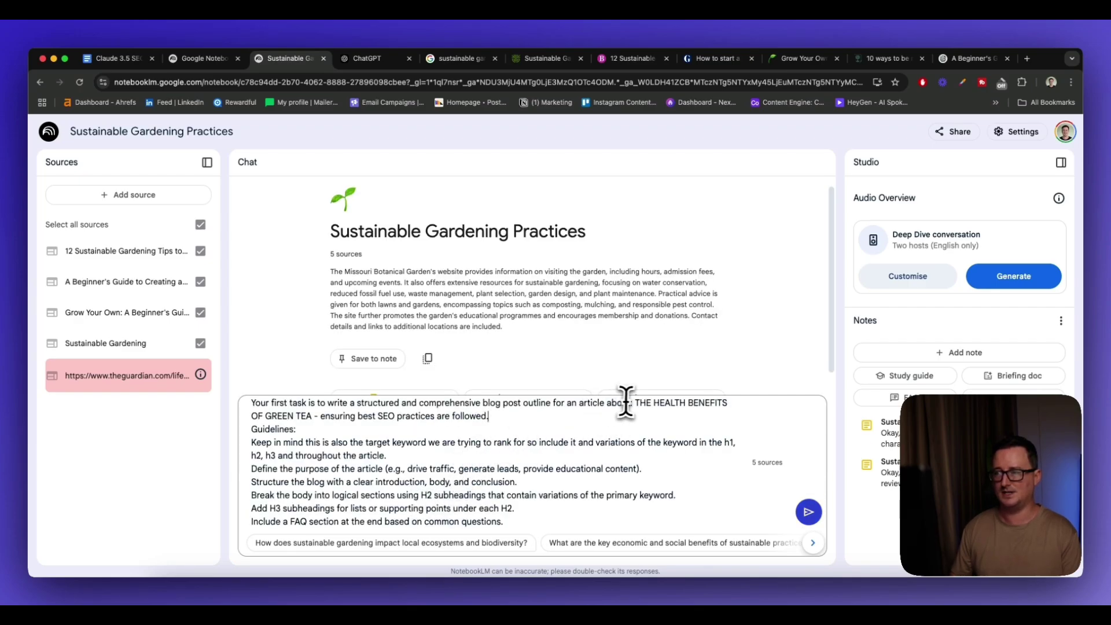
{"action": "left_click", "coordinate": [509, 412]}
{"action": "left_click_drag", "start_coordinate": [311, 414], "coordinate": [634, 408]}
{"action": "key", "text": "BackSpace"}
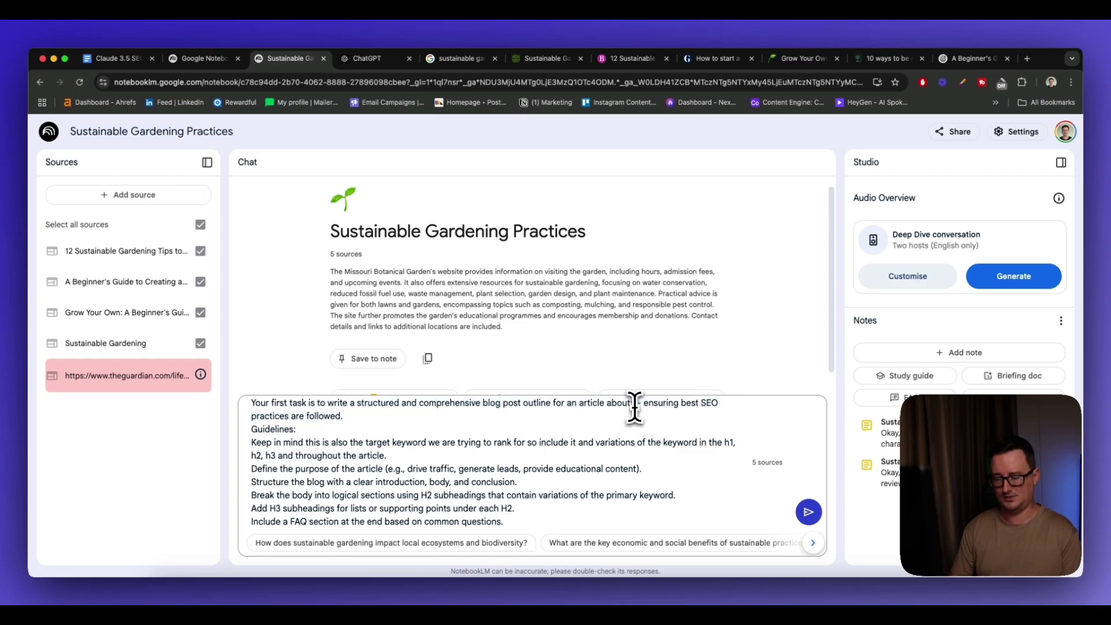
{"action": "type", "text": "Sustainable Gar"}
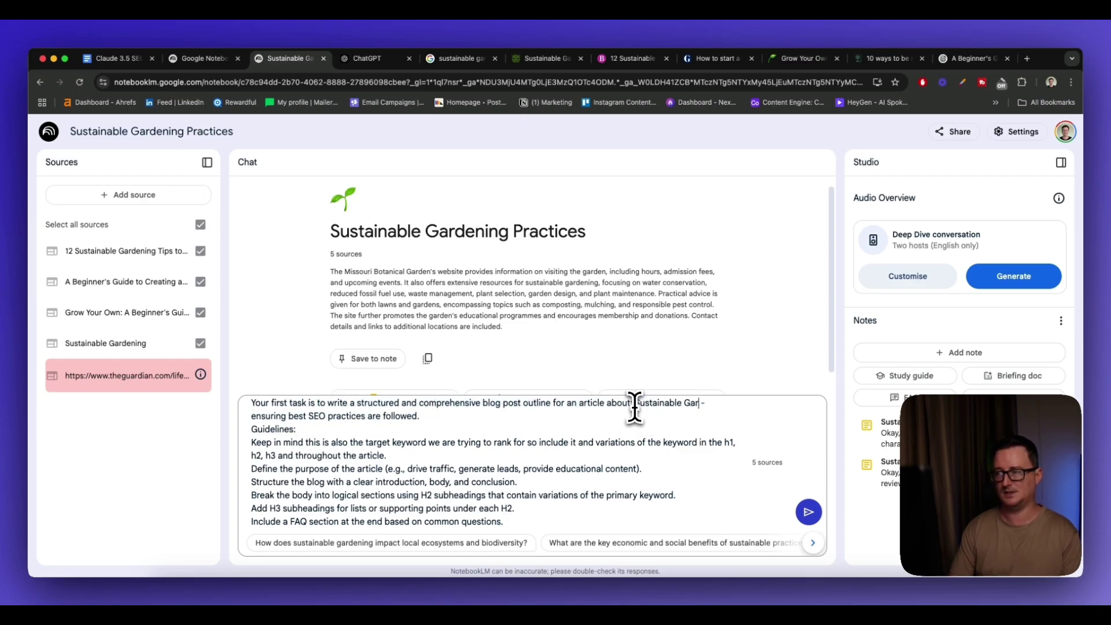
{"action": "type", "text": "dening for Beginners"}
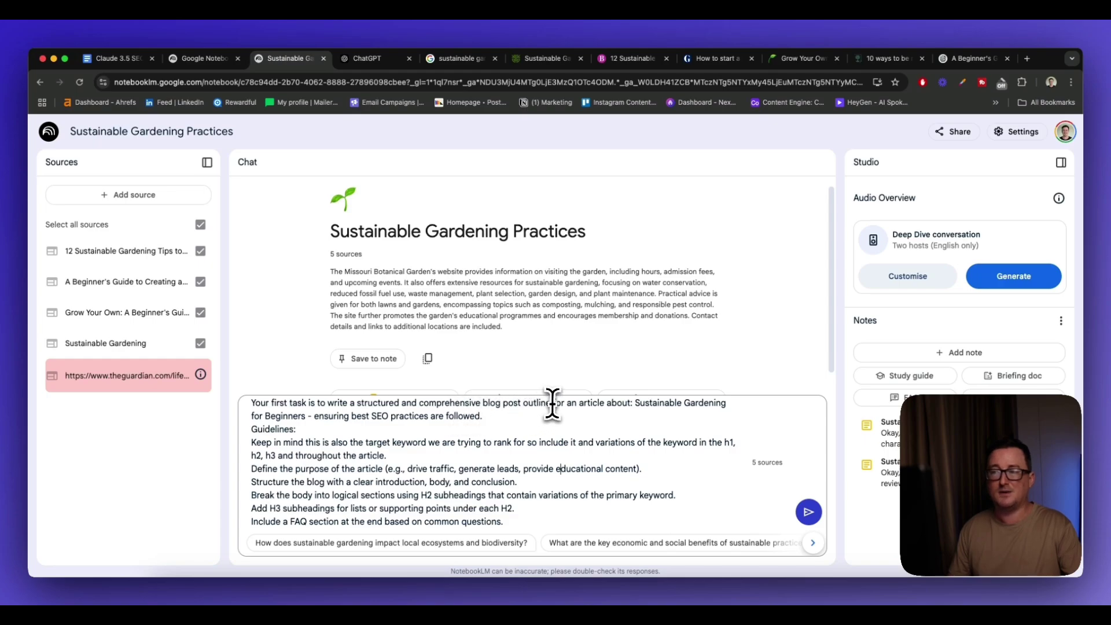
{"action": "left_click_drag", "start_coordinate": [550, 404], "coordinate": [525, 403]}
{"action": "left_click", "coordinate": [541, 418]}
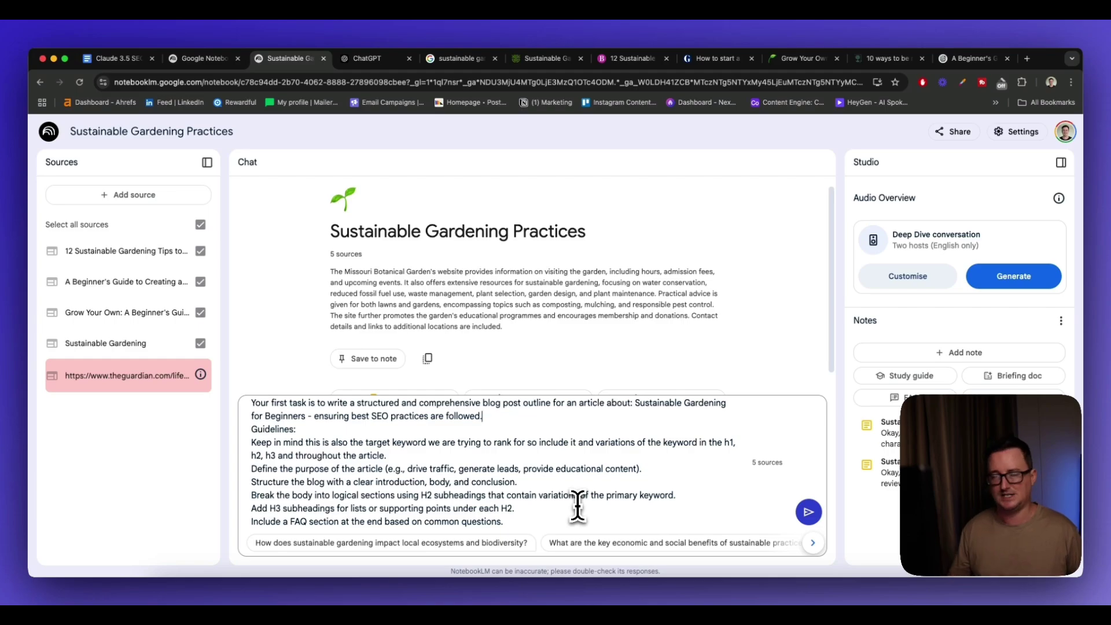
{"action": "left_click", "coordinate": [809, 513]}
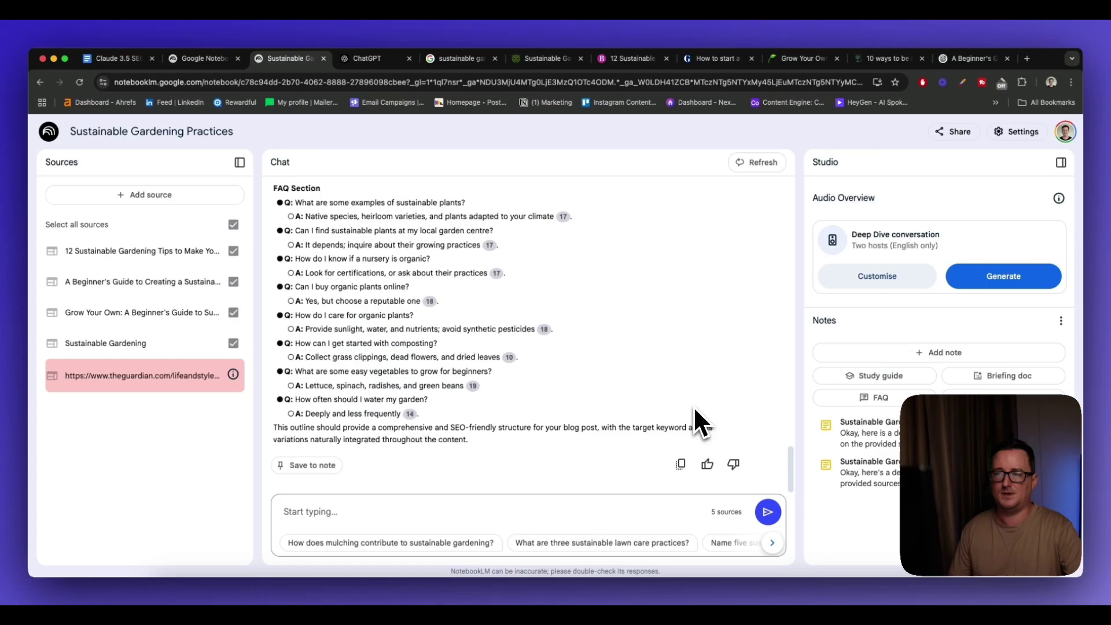
{"action": "scroll", "coordinate": [695, 409], "scroll_direction": "up", "scroll_amount": 20}
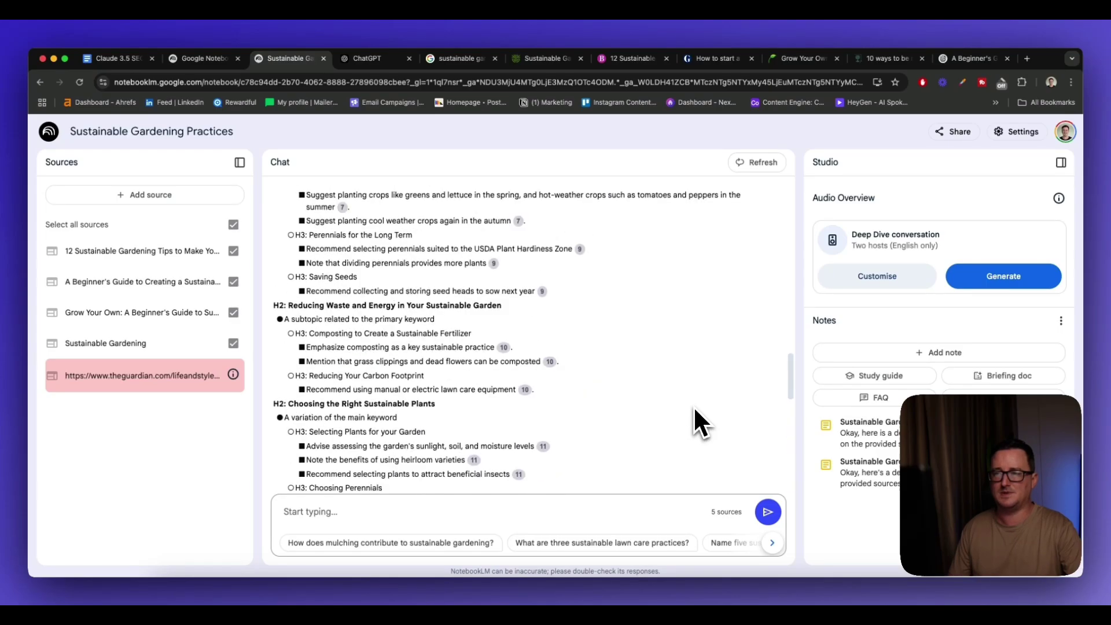
{"action": "scroll", "coordinate": [693, 405], "scroll_direction": "up", "scroll_amount": 6}
{"action": "scroll", "coordinate": [693, 405], "scroll_direction": "down", "scroll_amount": 3}
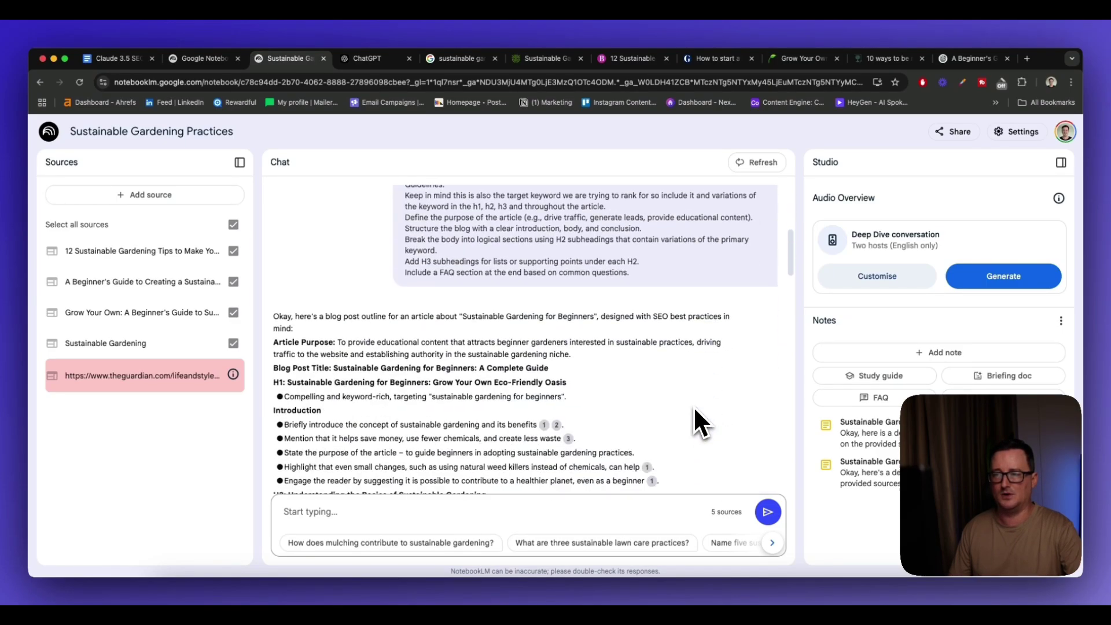
{"action": "scroll", "coordinate": [484, 357], "scroll_direction": "down", "scroll_amount": 2}
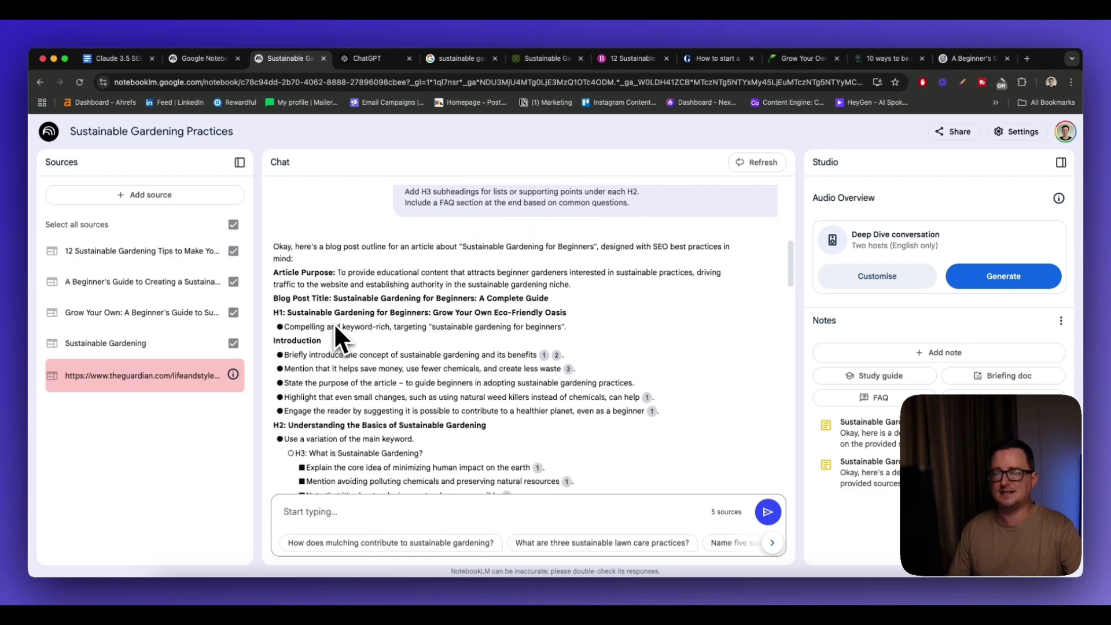
{"action": "scroll", "coordinate": [353, 323], "scroll_direction": "down", "scroll_amount": 2}
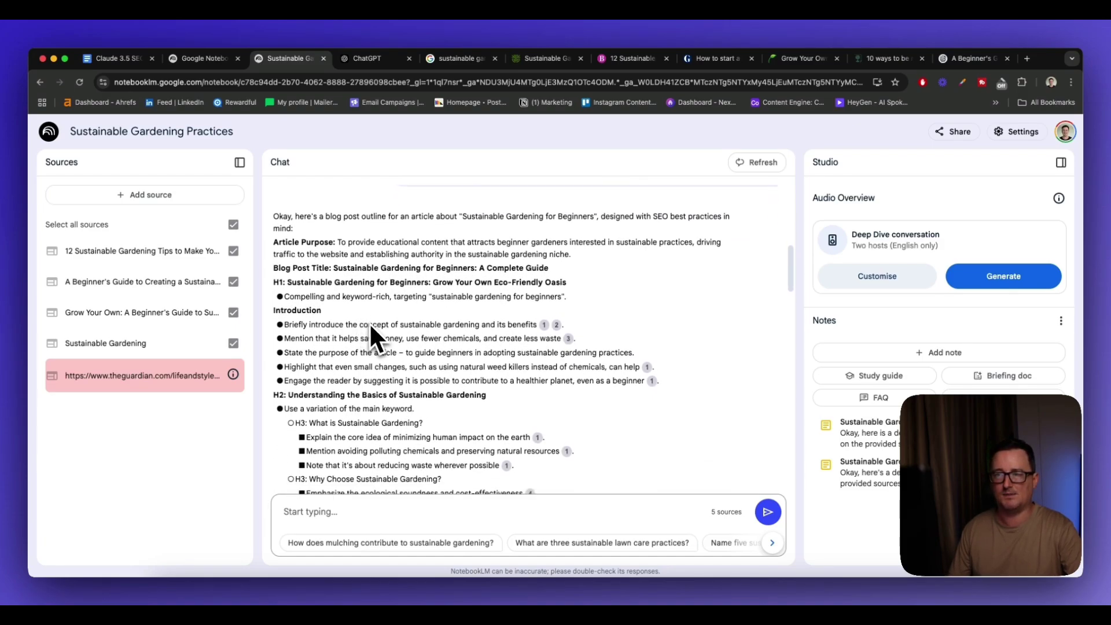
{"action": "scroll", "coordinate": [370, 304], "scroll_direction": "down", "scroll_amount": 3}
{"action": "scroll", "coordinate": [404, 308], "scroll_direction": "down", "scroll_amount": 3}
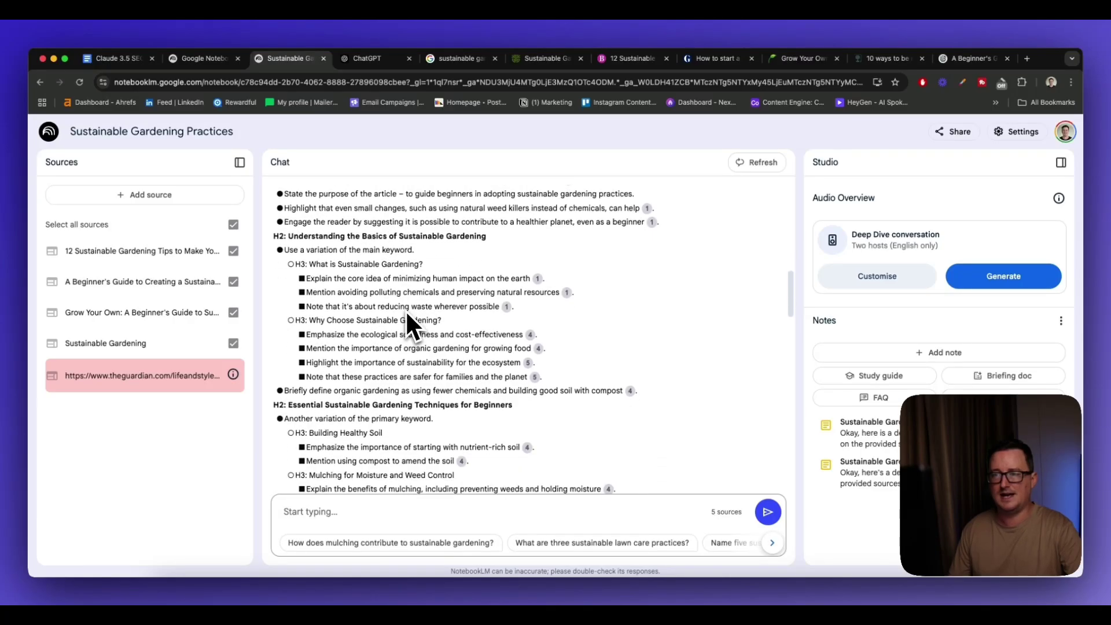
{"action": "scroll", "coordinate": [533, 354], "scroll_direction": "down", "scroll_amount": 15}
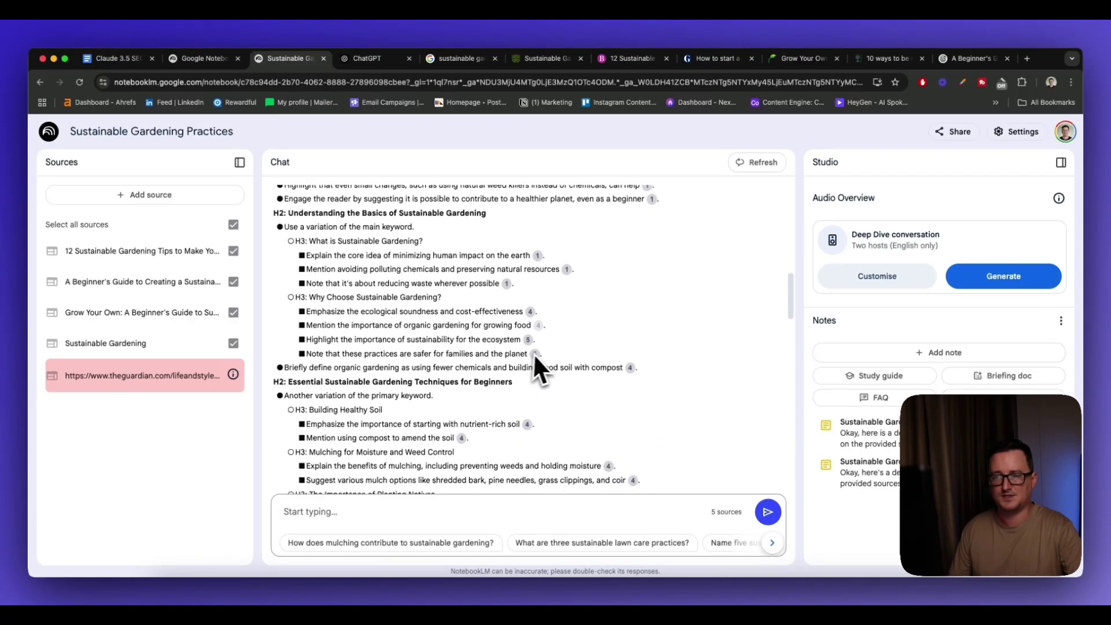
{"action": "scroll", "coordinate": [544, 349], "scroll_direction": "down", "scroll_amount": 3}
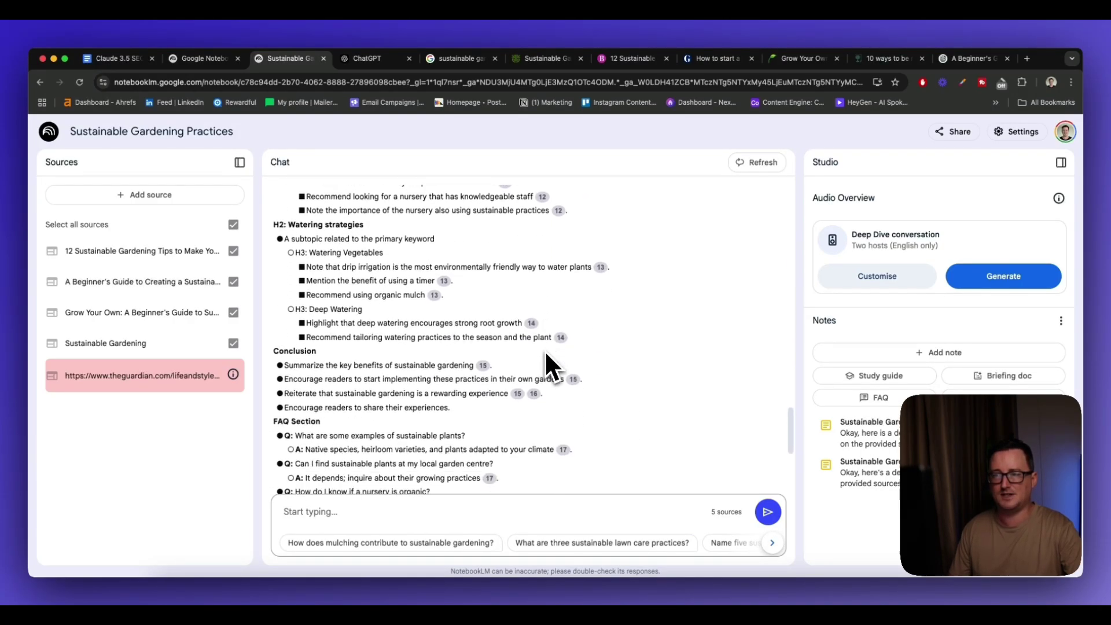
{"action": "scroll", "coordinate": [341, 382], "scroll_direction": "down", "scroll_amount": 1}
{"action": "scroll", "coordinate": [349, 400], "scroll_direction": "down", "scroll_amount": 3}
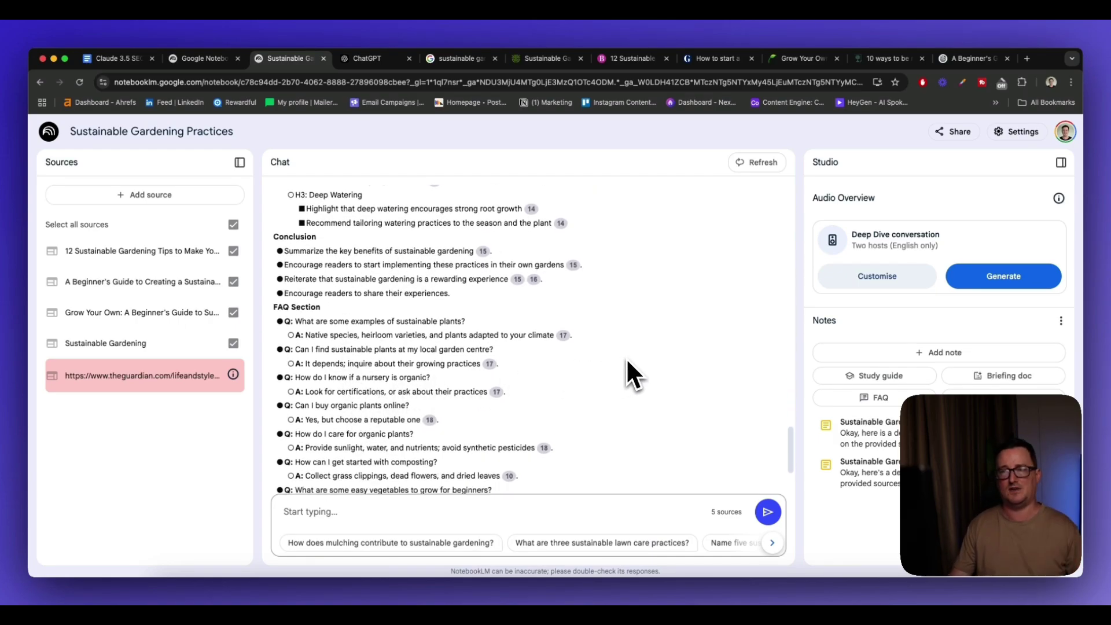
{"action": "scroll", "coordinate": [626, 361], "scroll_direction": "up", "scroll_amount": 15}
{"action": "scroll", "coordinate": [624, 356], "scroll_direction": "up", "scroll_amount": 10}
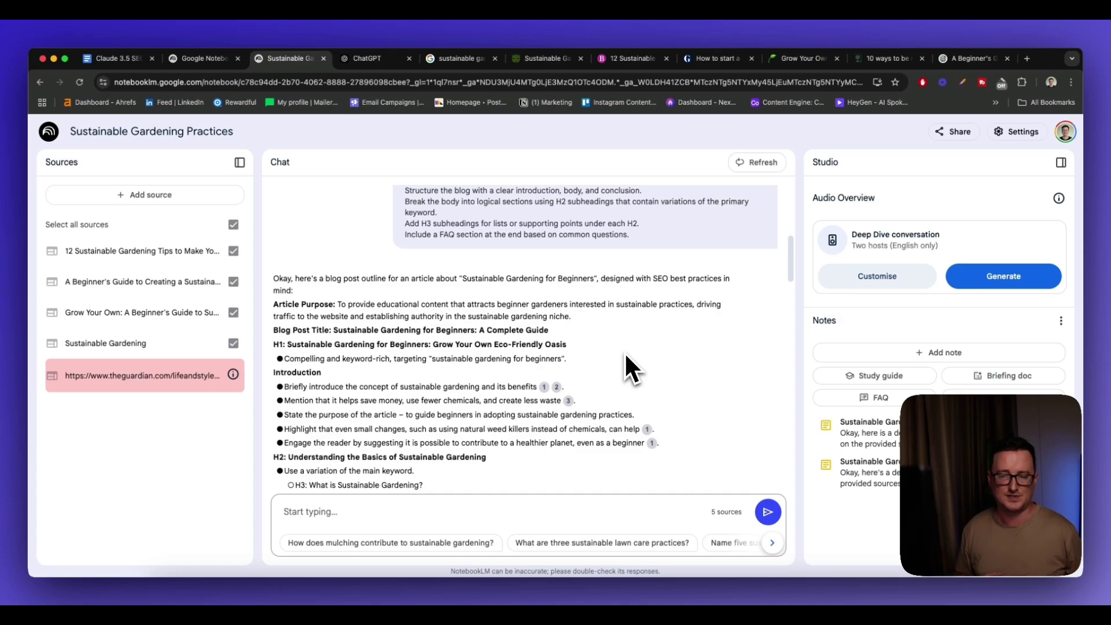
{"action": "scroll", "coordinate": [626, 356], "scroll_direction": "down", "scroll_amount": 4}
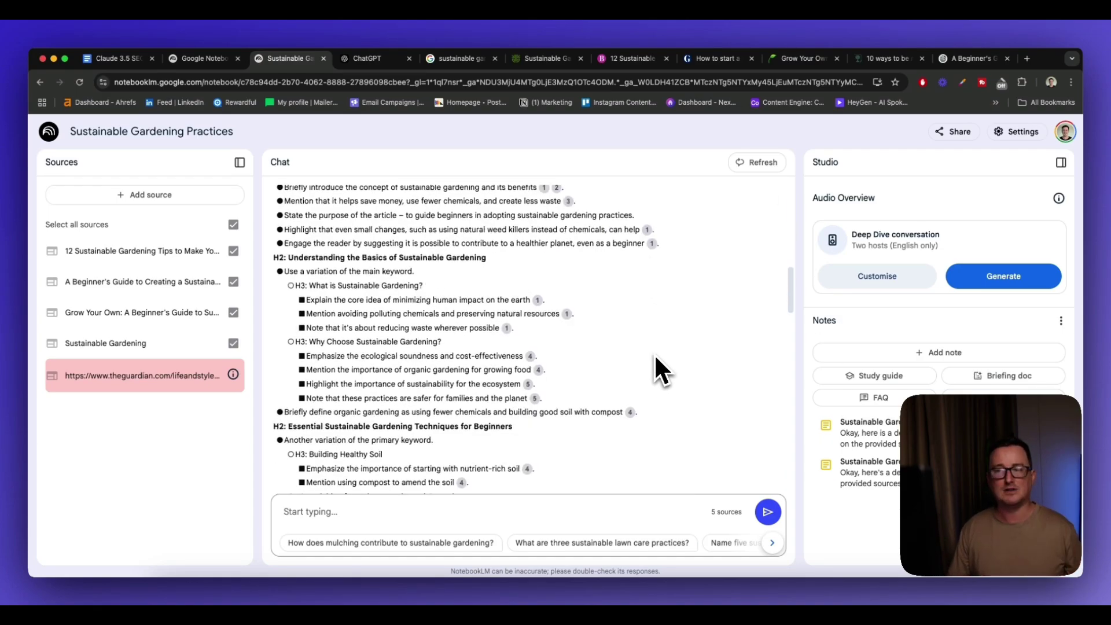
{"action": "scroll", "coordinate": [654, 363], "scroll_direction": "down", "scroll_amount": 12}
{"action": "scroll", "coordinate": [656, 356], "scroll_direction": "down", "scroll_amount": 7}
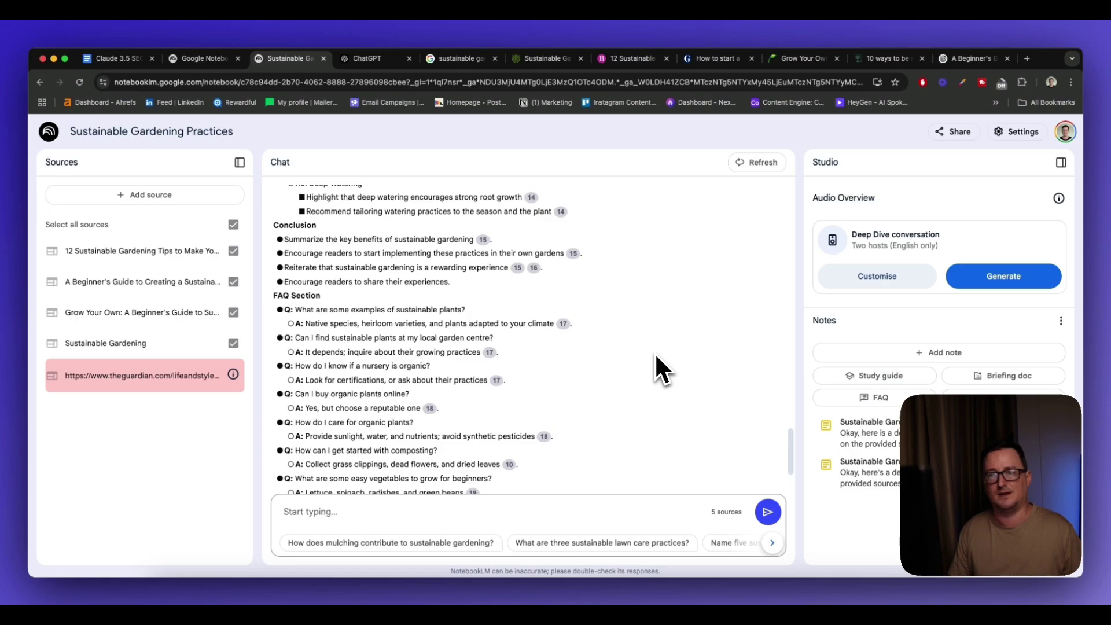
{"action": "scroll", "coordinate": [656, 356], "scroll_direction": "down", "scroll_amount": 3}
{"action": "scroll", "coordinate": [656, 356], "scroll_direction": "up", "scroll_amount": 9}
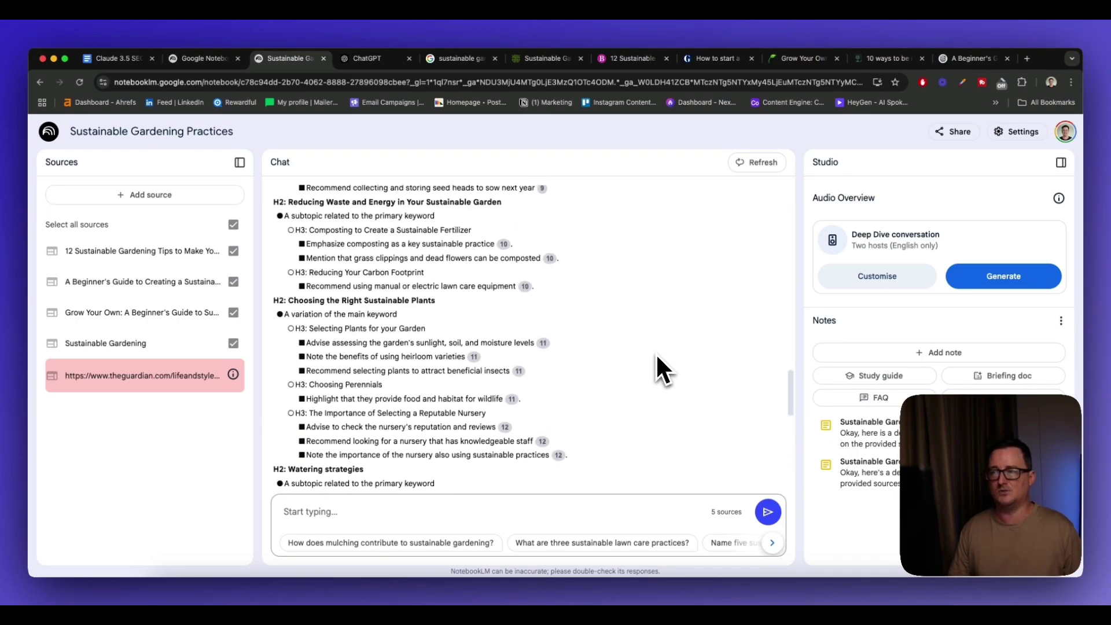
{"action": "scroll", "coordinate": [657, 358], "scroll_direction": "up", "scroll_amount": 12}
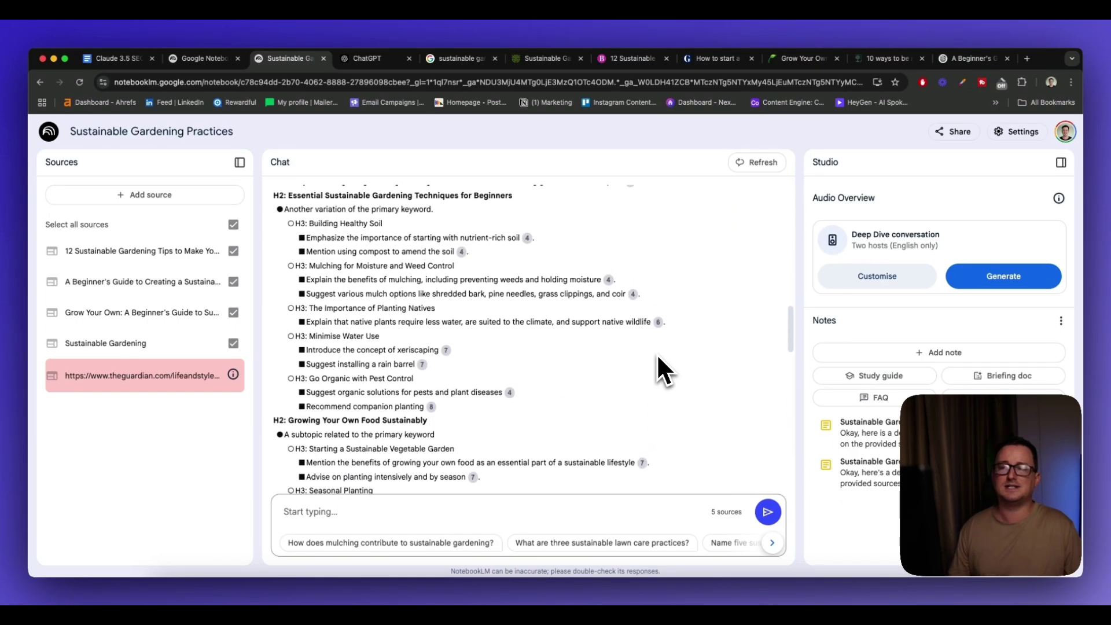
{"action": "scroll", "coordinate": [657, 354], "scroll_direction": "up", "scroll_amount": 10}
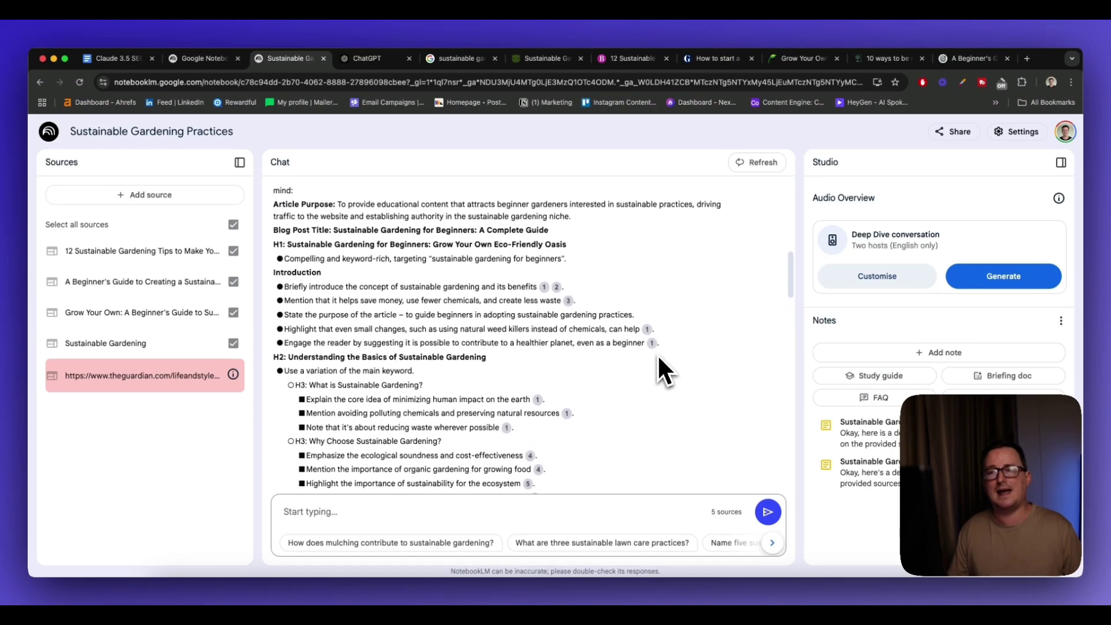
{"action": "scroll", "coordinate": [658, 357], "scroll_direction": "down", "scroll_amount": 3}
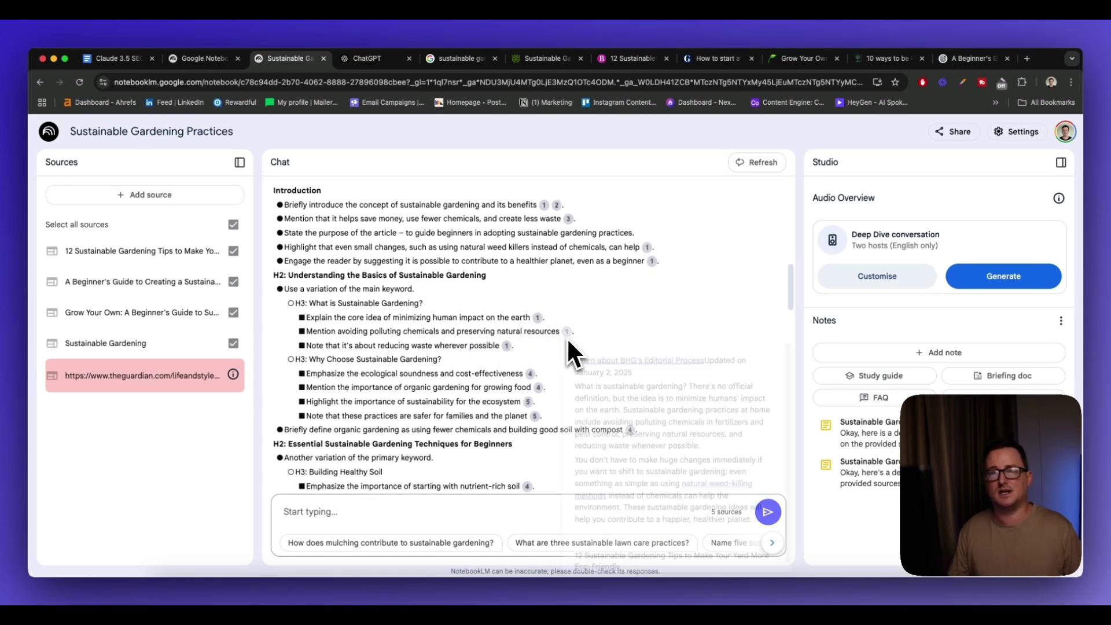
{"action": "mouse_move", "coordinate": [539, 321]}
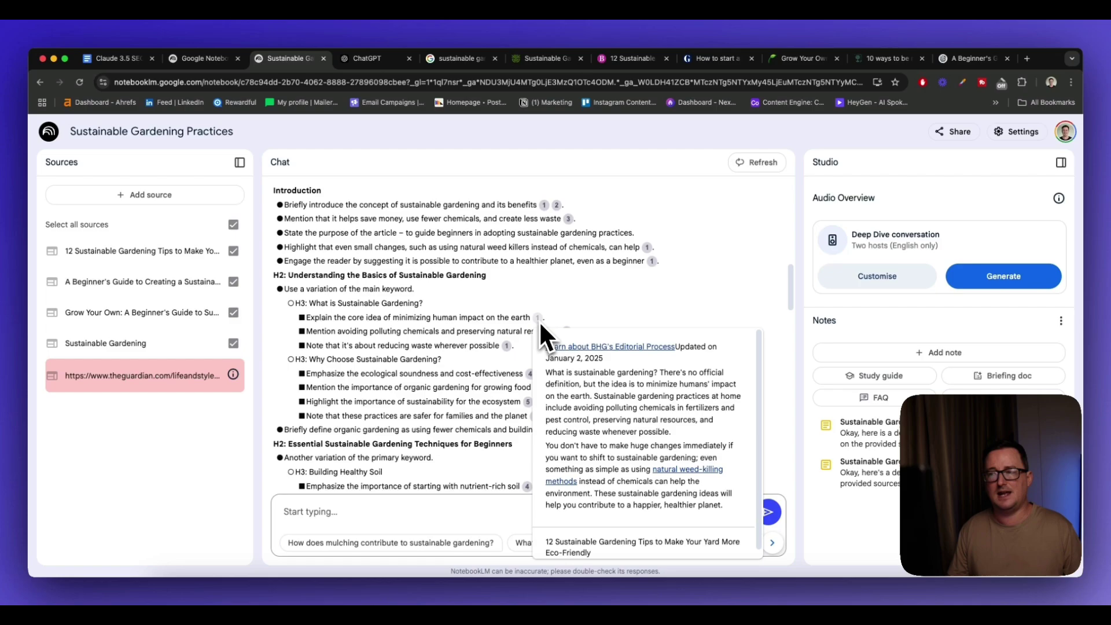
{"action": "scroll", "coordinate": [525, 346], "scroll_direction": "down", "scroll_amount": 5}
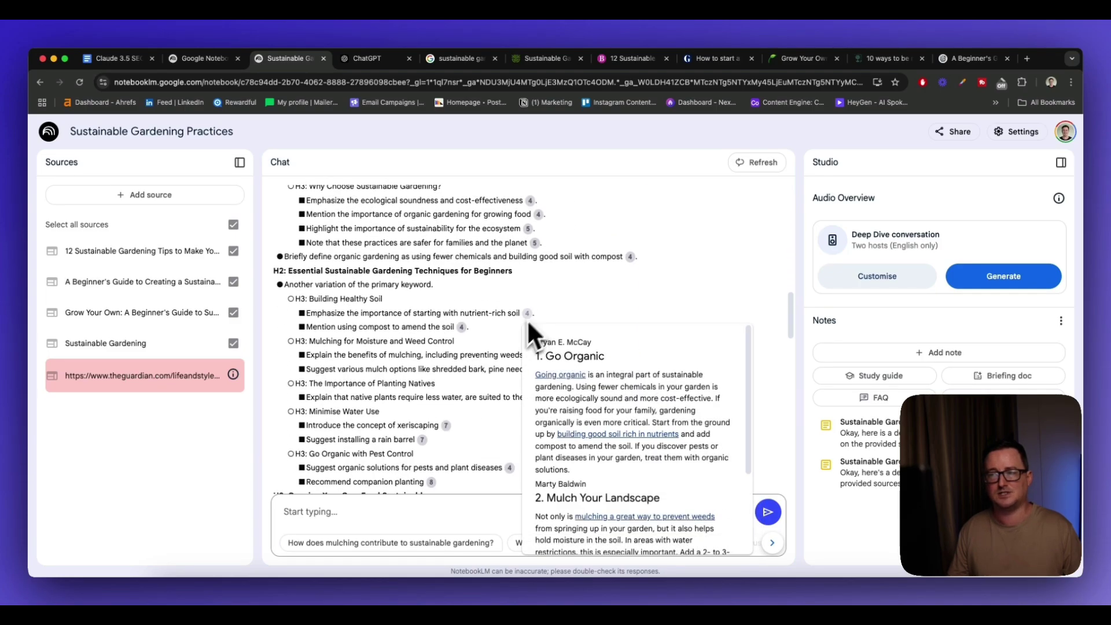
{"action": "scroll", "coordinate": [528, 318], "scroll_direction": "up", "scroll_amount": 5}
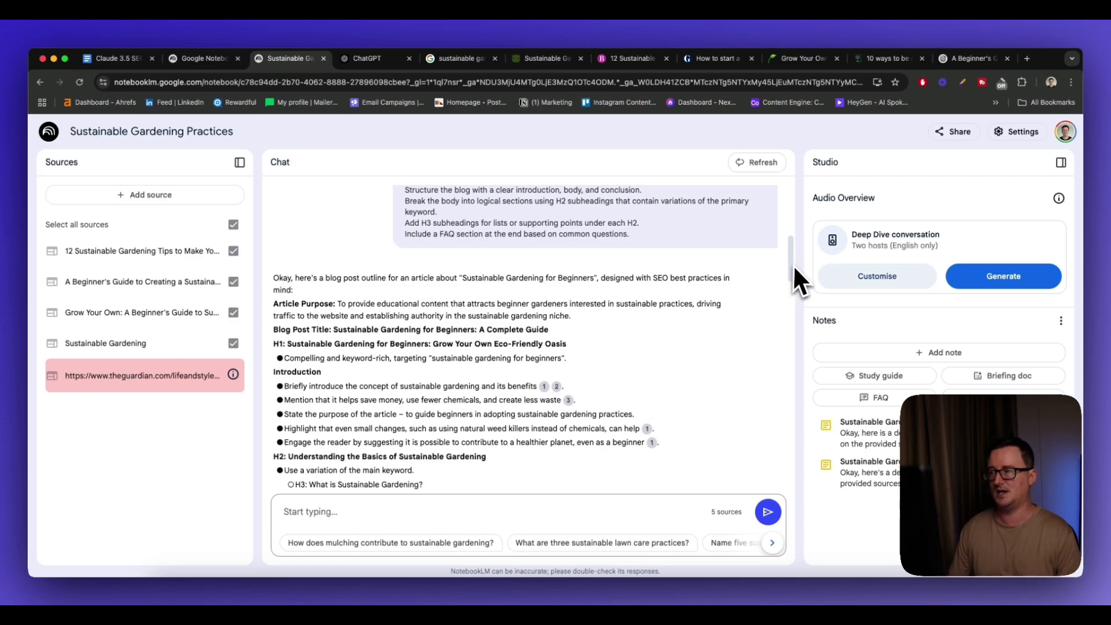
{"action": "scroll", "coordinate": [793, 265], "scroll_direction": "down", "scroll_amount": 2}
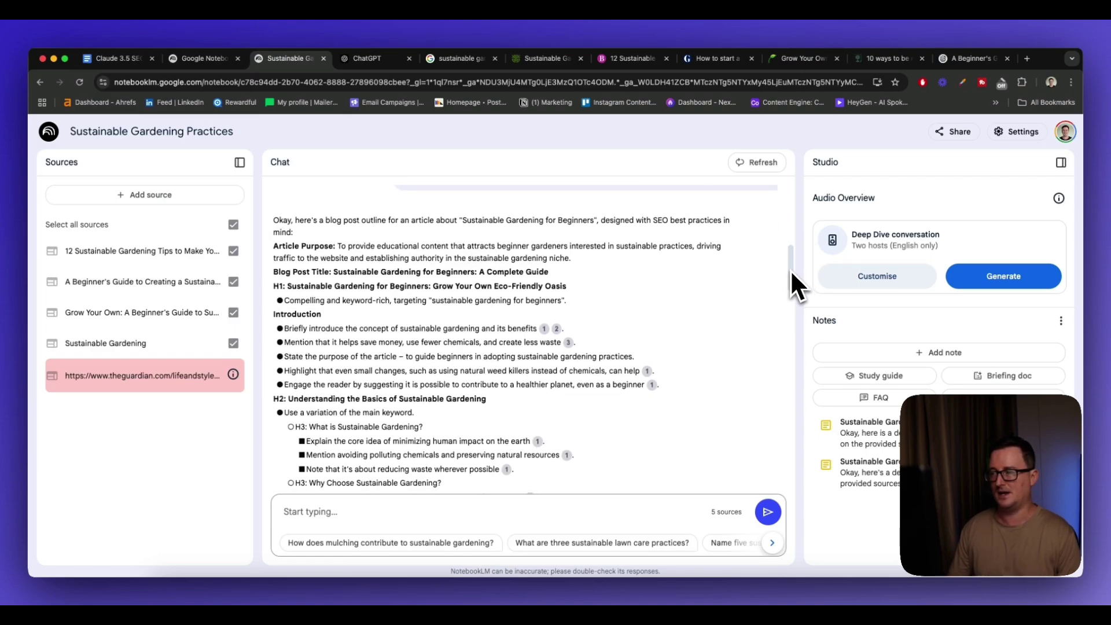
{"action": "left_click_drag", "start_coordinate": [790, 269], "coordinate": [776, 209]}
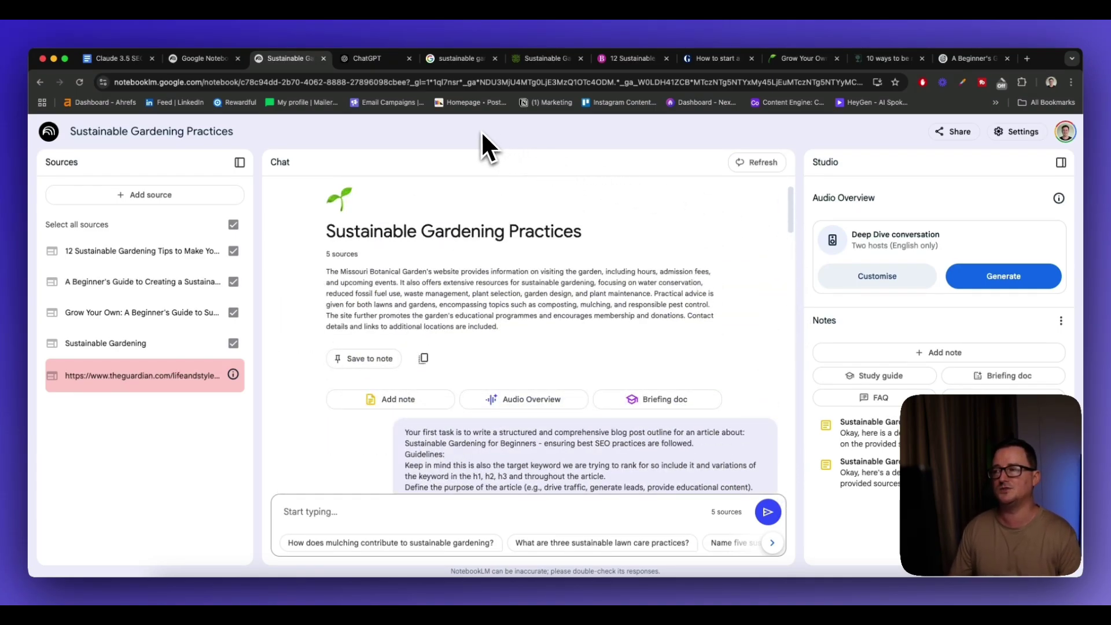
Select and copy the entire sustainable gardening blog outline response from the NotebookLM chat
{"action": "left_click", "coordinate": [372, 61]}
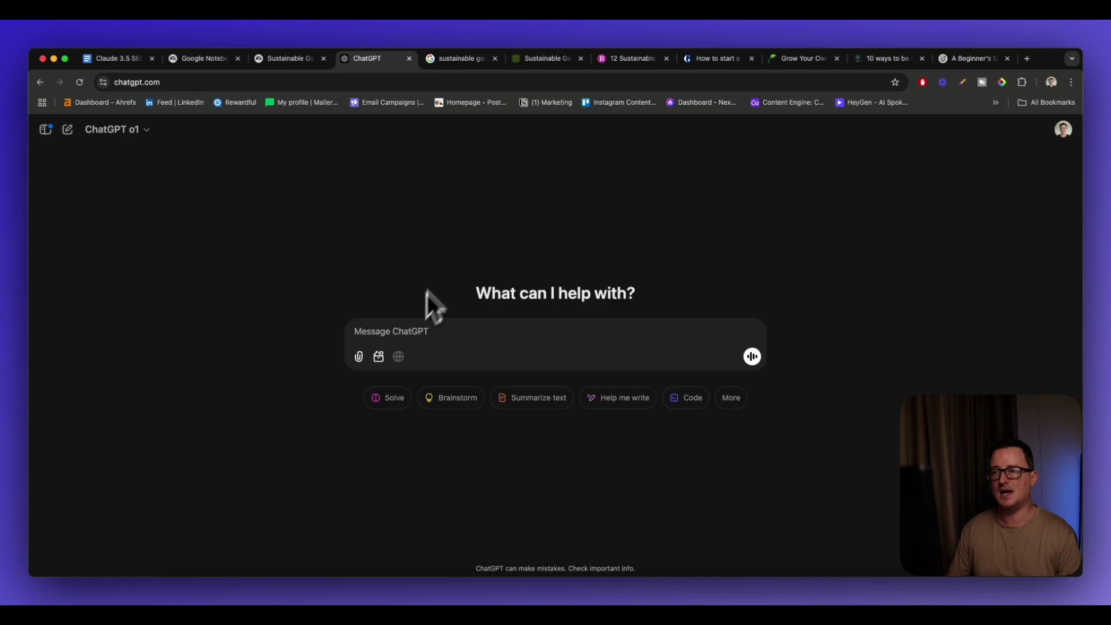
{"action": "left_click", "coordinate": [288, 58]}
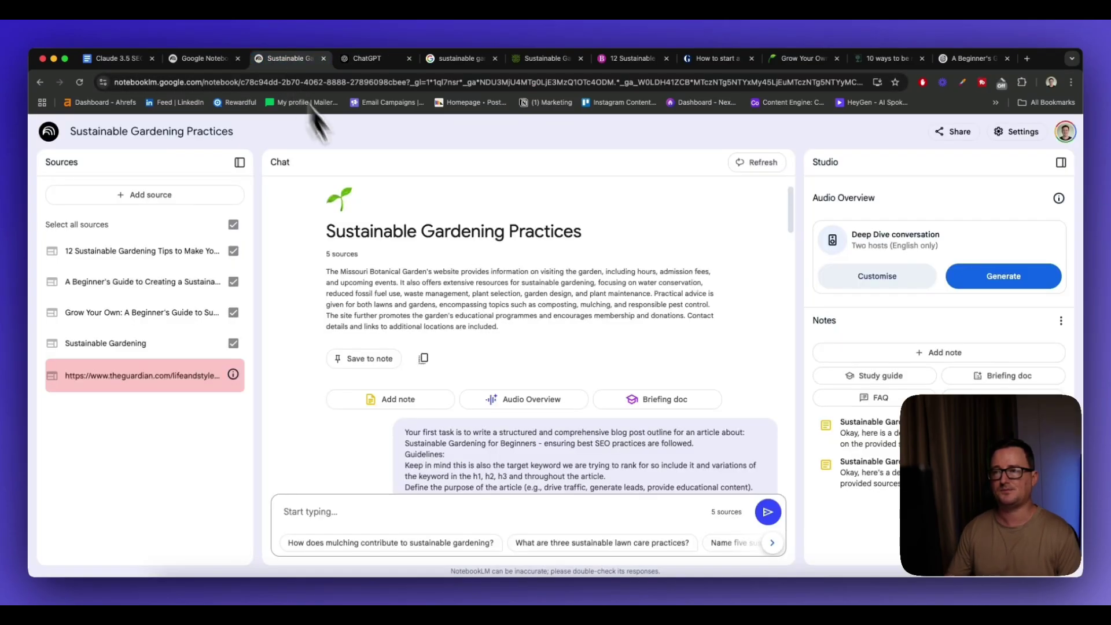
{"action": "scroll", "coordinate": [423, 341], "scroll_direction": "down", "scroll_amount": 6}
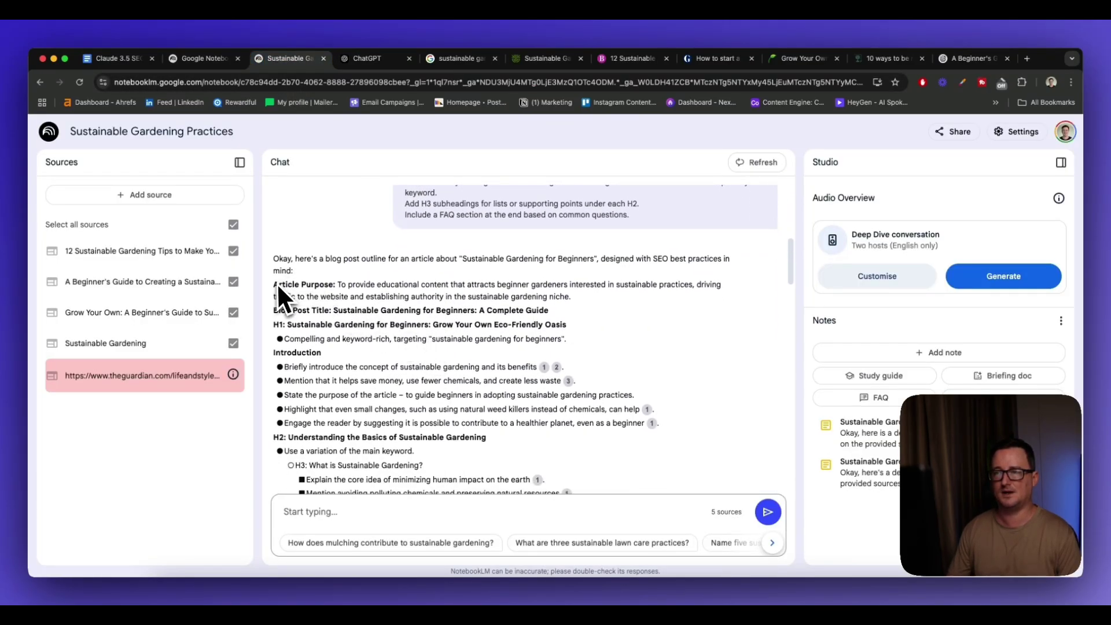
{"action": "scroll", "coordinate": [576, 391], "scroll_direction": "down", "scroll_amount": 10}
{"action": "left_click_drag", "start_coordinate": [277, 282], "coordinate": [581, 389]}
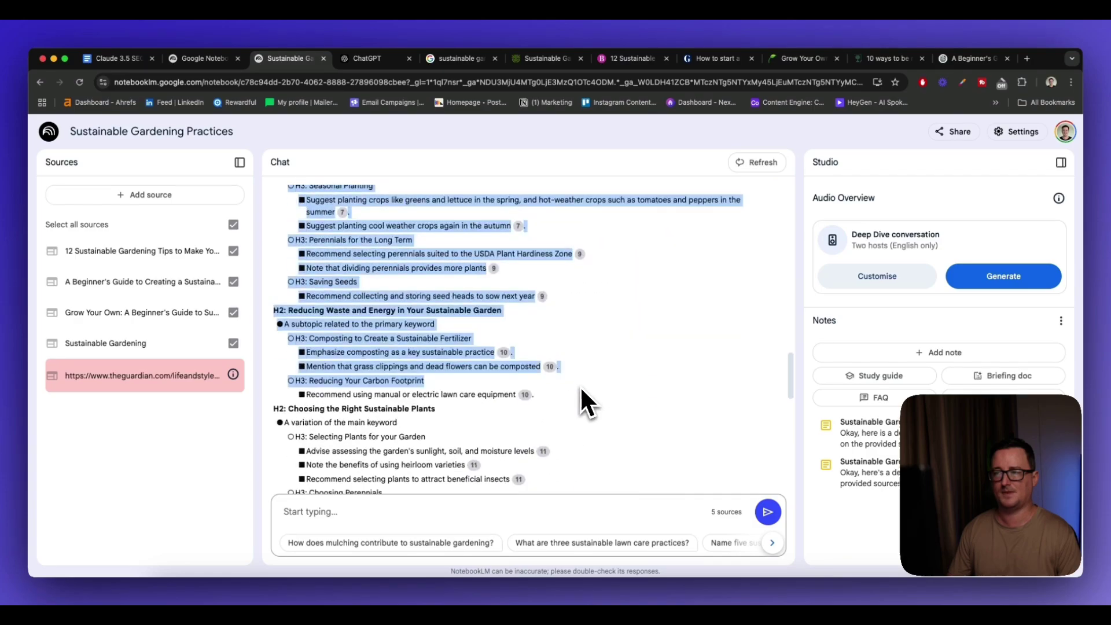
{"action": "scroll", "coordinate": [581, 385], "scroll_direction": "up", "scroll_amount": 10}
{"action": "scroll", "coordinate": [579, 375], "scroll_direction": "down", "scroll_amount": 3}
{"action": "left_click", "coordinate": [657, 366]}
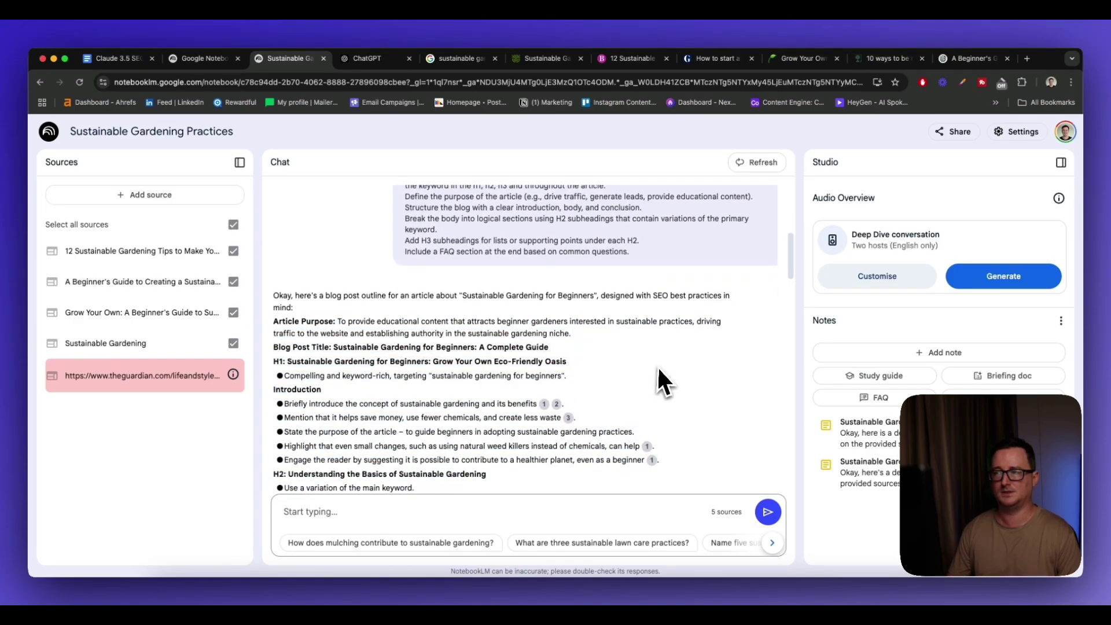
{"action": "left_click_drag", "start_coordinate": [276, 295], "coordinate": [603, 443]}
{"action": "scroll", "coordinate": [589, 374], "scroll_direction": "down", "scroll_amount": 15}
{"action": "left_click", "coordinate": [386, 62]}
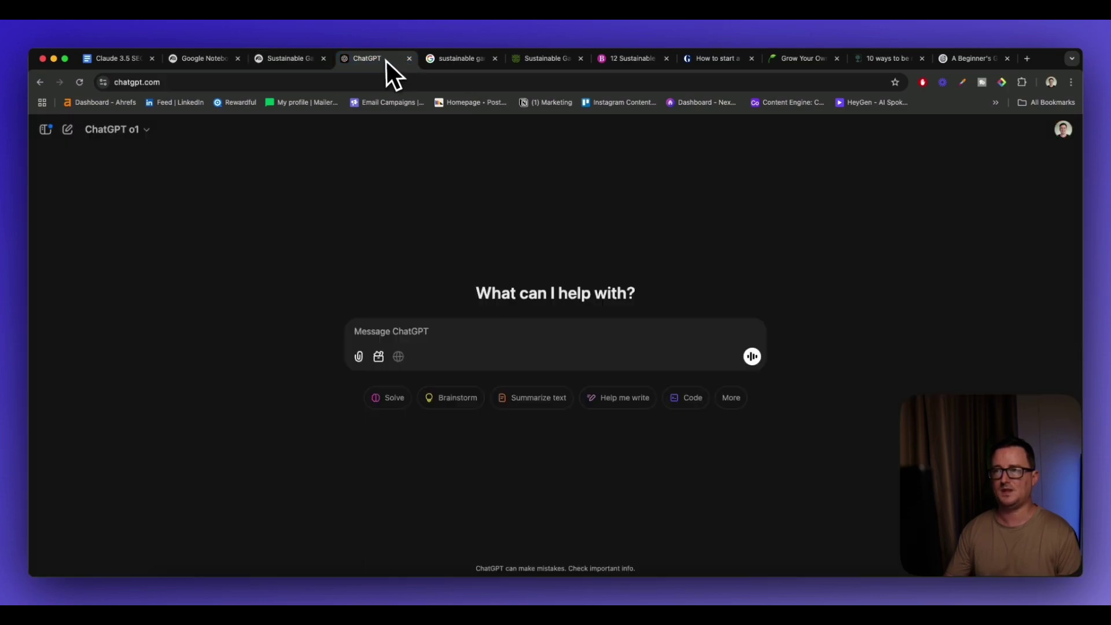
Paste the outline into ChatGPT's message box, then copy the full Blog Post Prompt text
{"action": "left_click", "coordinate": [449, 330]}
{"action": "key", "text": "super+v"}
{"action": "left_click", "coordinate": [90, 64]}
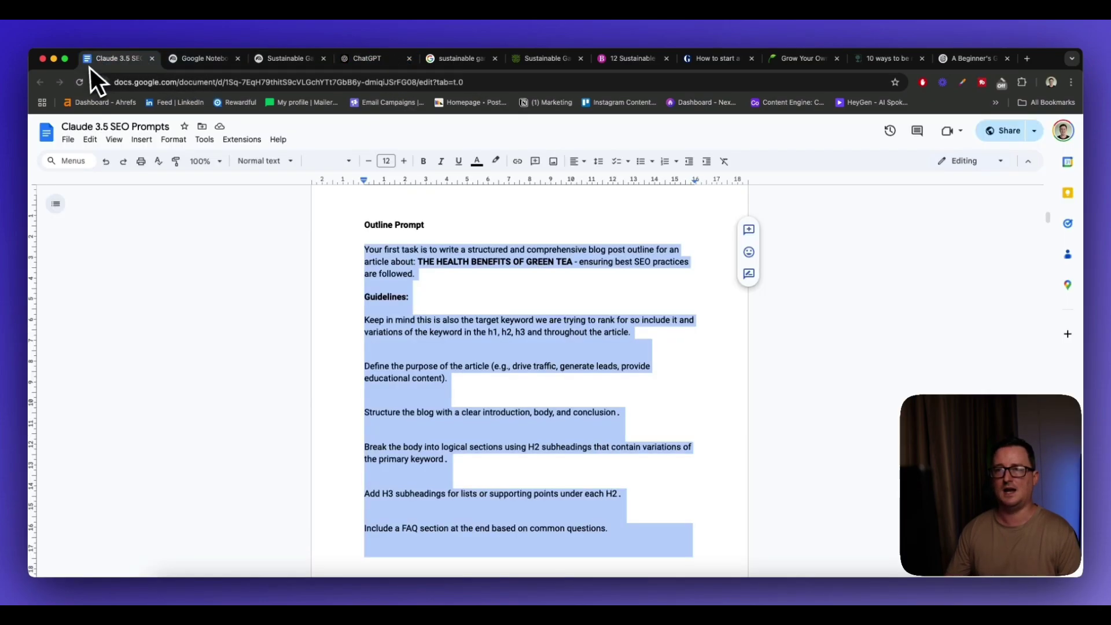
{"action": "scroll", "coordinate": [537, 310], "scroll_direction": "down", "scroll_amount": 20}
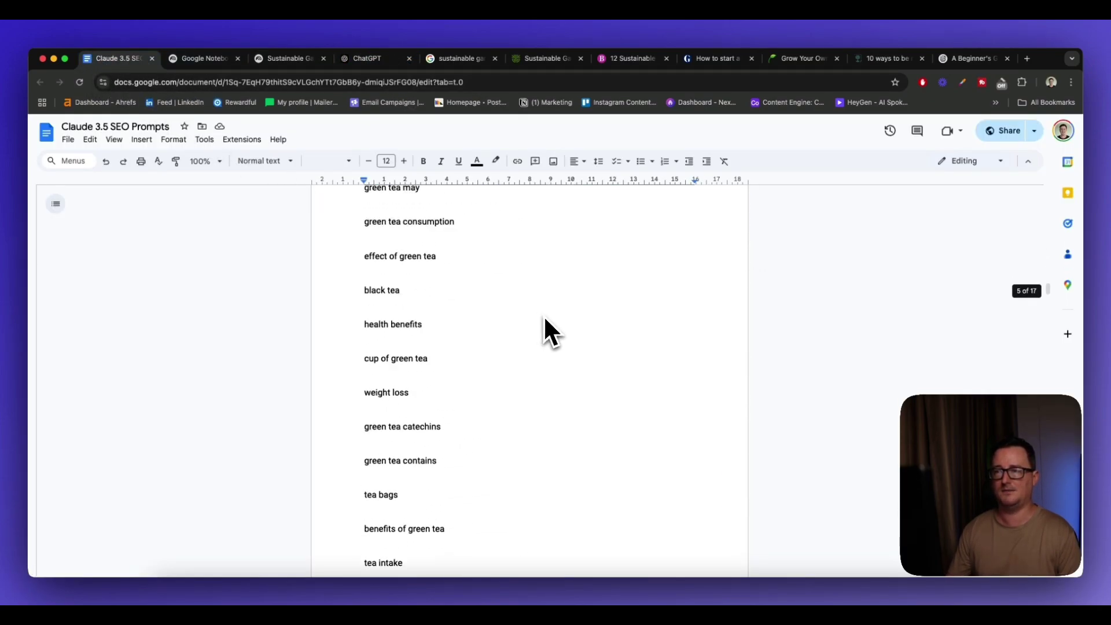
{"action": "scroll", "coordinate": [558, 321], "scroll_direction": "down", "scroll_amount": 20}
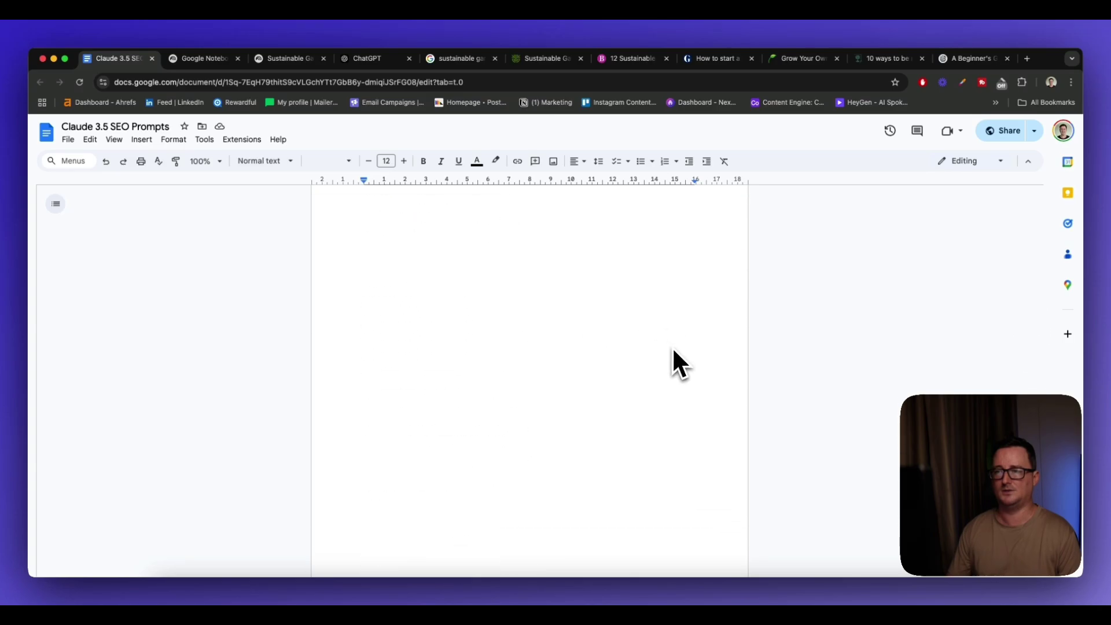
{"action": "scroll", "coordinate": [676, 349], "scroll_direction": "up", "scroll_amount": 5}
{"action": "scroll", "coordinate": [504, 342], "scroll_direction": "down", "scroll_amount": 2}
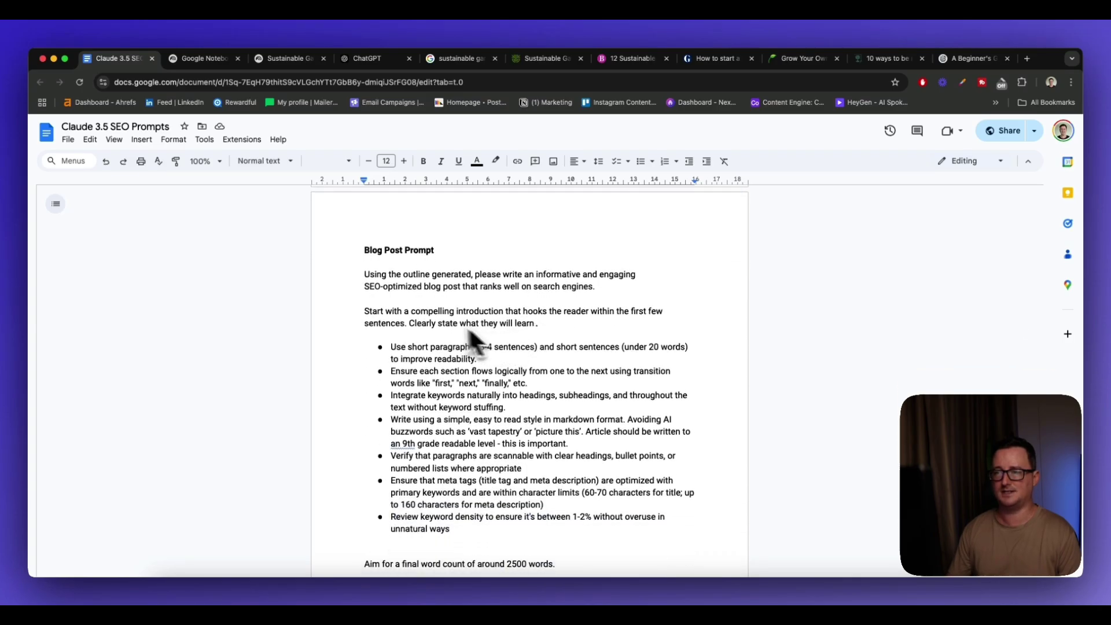
{"action": "left_click", "coordinate": [356, 275]}
{"action": "left_click_drag", "start_coordinate": [357, 275], "coordinate": [633, 482]}
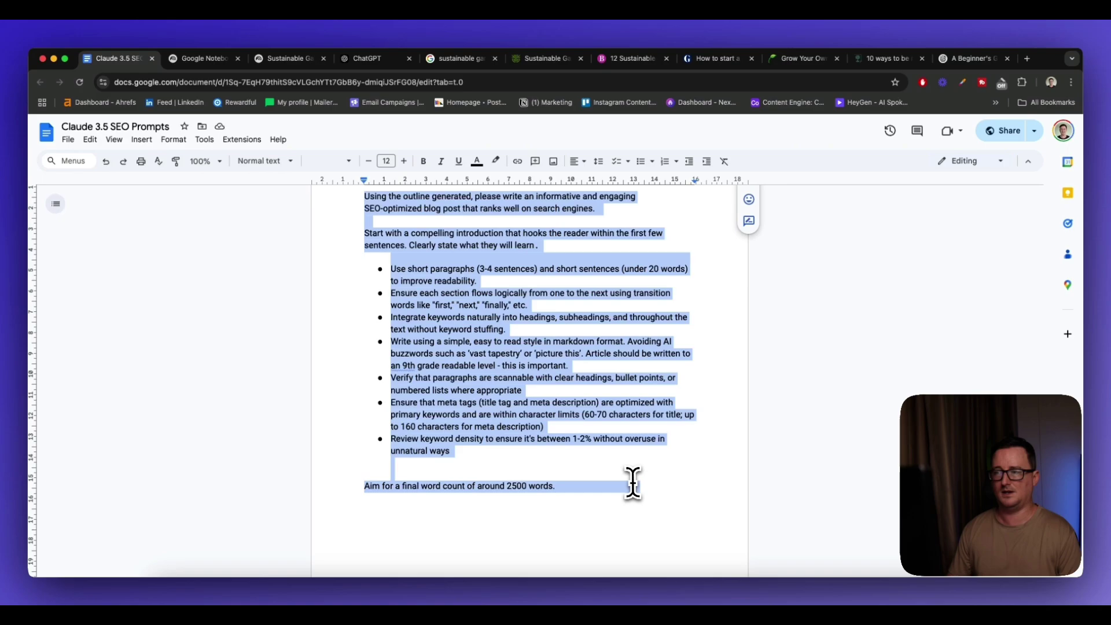
{"action": "scroll", "coordinate": [639, 421], "scroll_direction": "up", "scroll_amount": 1}
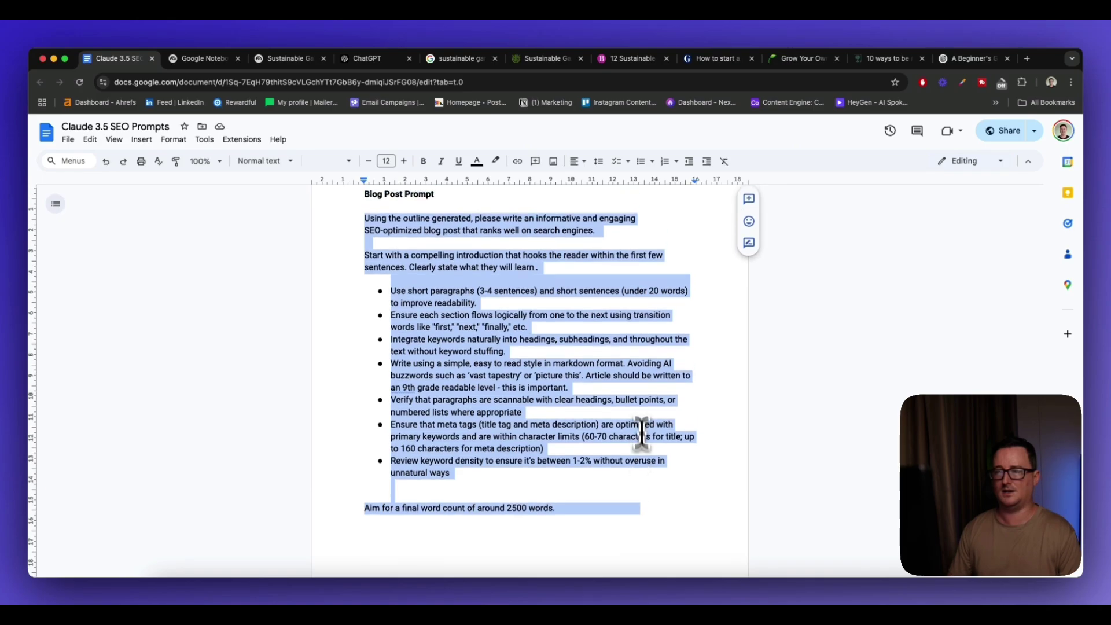
{"action": "left_click", "coordinate": [286, 63]}
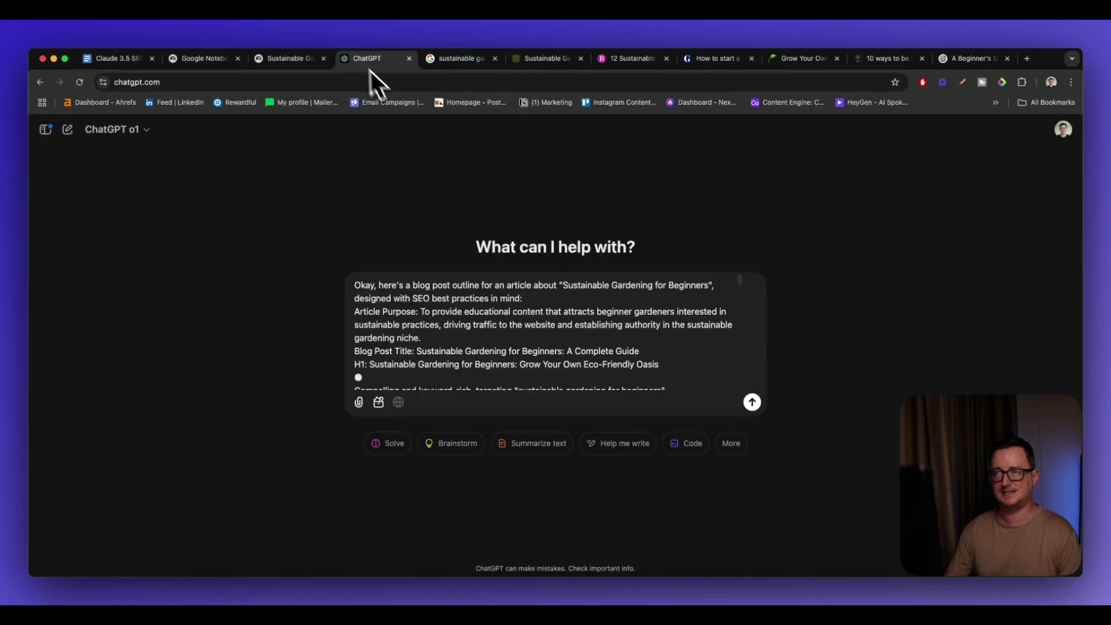
Insert the Blog Post Prompt above the outline, separated by the label 'Outline starts here:'
{"action": "left_click", "coordinate": [355, 286]}
{"action": "key", "text": "shift+Return"}
{"action": "key", "text": "shift+Return"}
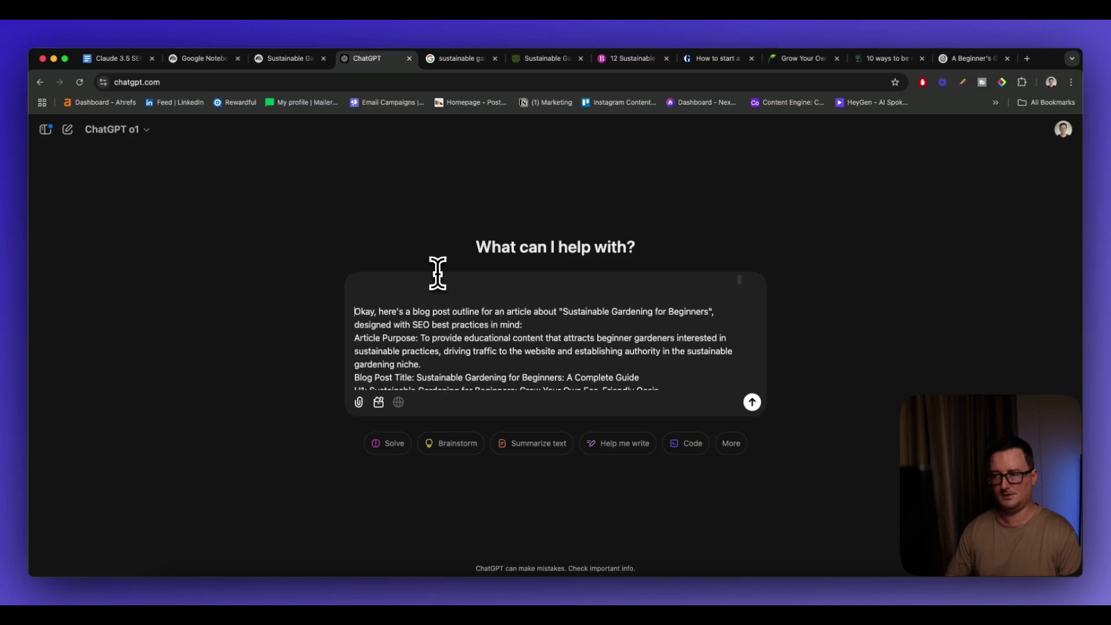
{"action": "key", "text": "super+v"}
{"action": "scroll", "coordinate": [560, 365], "scroll_direction": "down", "scroll_amount": 2}
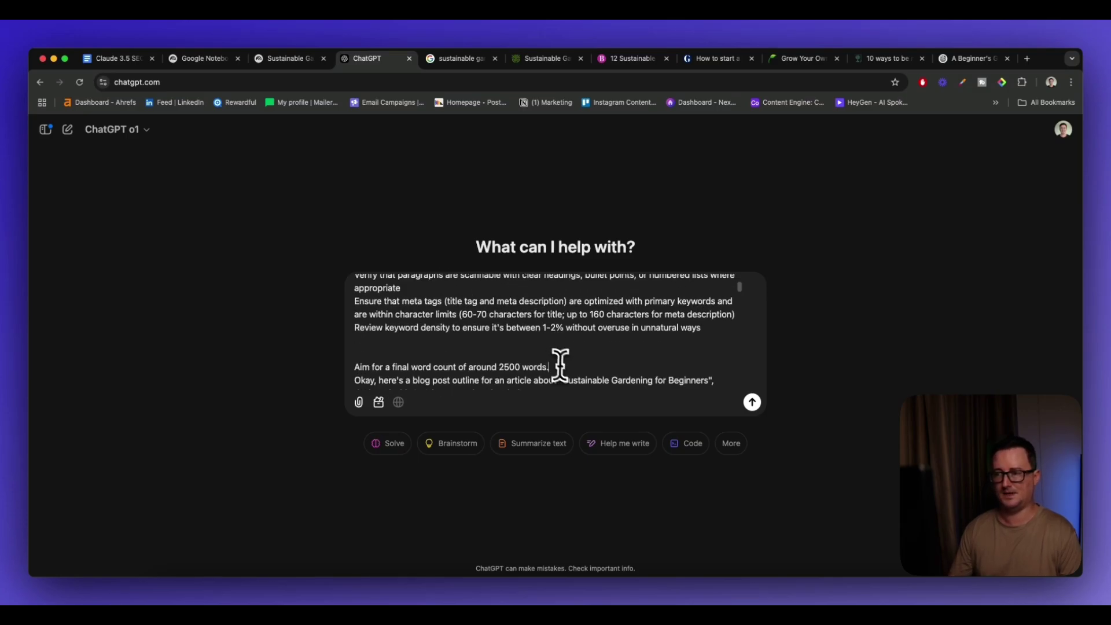
{"action": "scroll", "coordinate": [564, 365], "scroll_direction": "down", "scroll_amount": 3}
{"action": "key", "text": "shift+Return"}
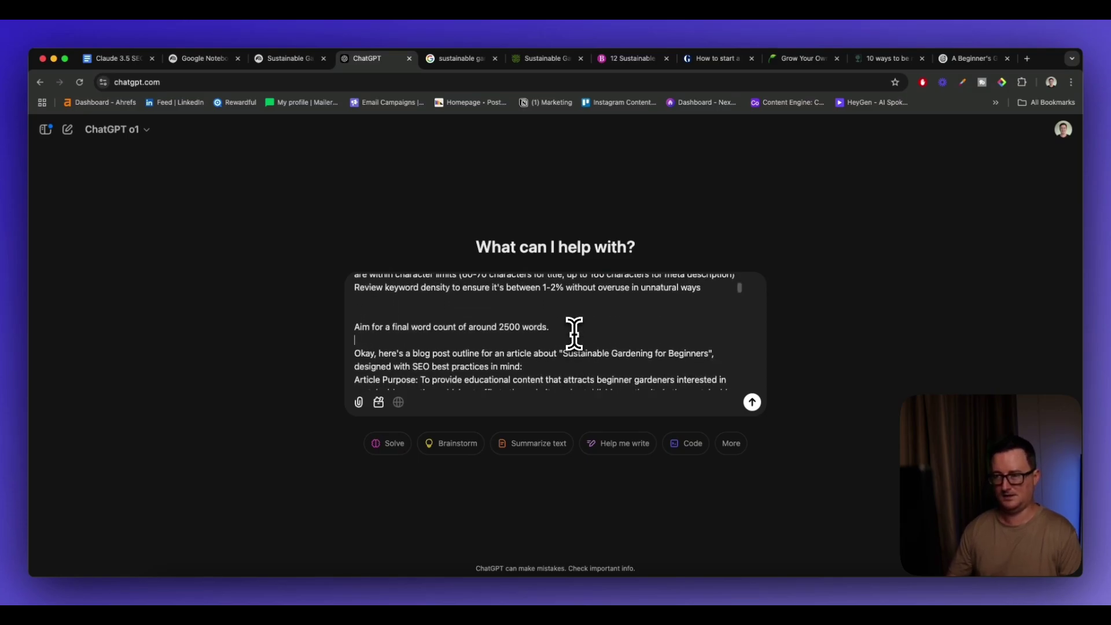
{"action": "key", "text": "shift+Return"}
{"action": "key", "text": "shift+Return"}
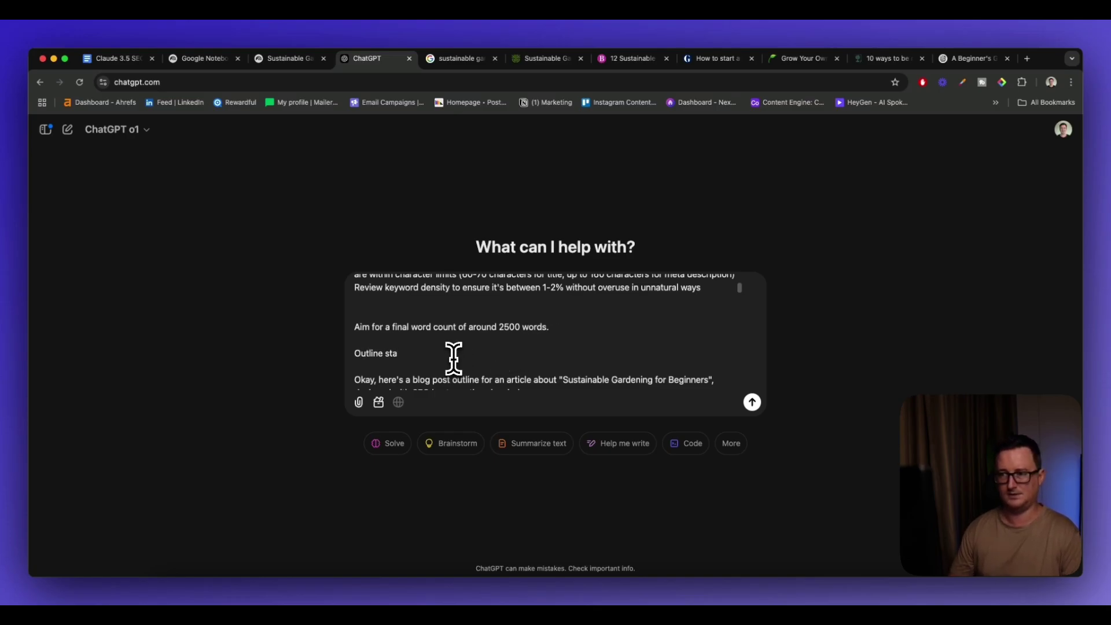
{"action": "type", "text": "Outline starts here:"}
{"action": "scroll", "coordinate": [454, 359], "scroll_direction": "up", "scroll_amount": 10}
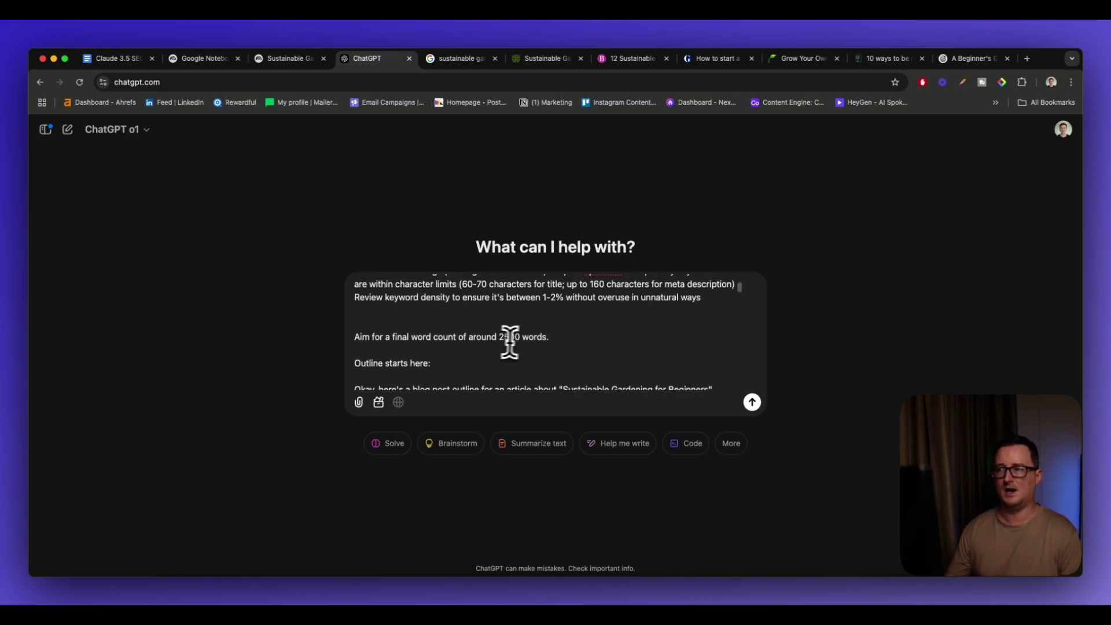
{"action": "scroll", "coordinate": [528, 347], "scroll_direction": "down", "scroll_amount": 6}
{"action": "scroll", "coordinate": [546, 350], "scroll_direction": "down", "scroll_amount": 4}
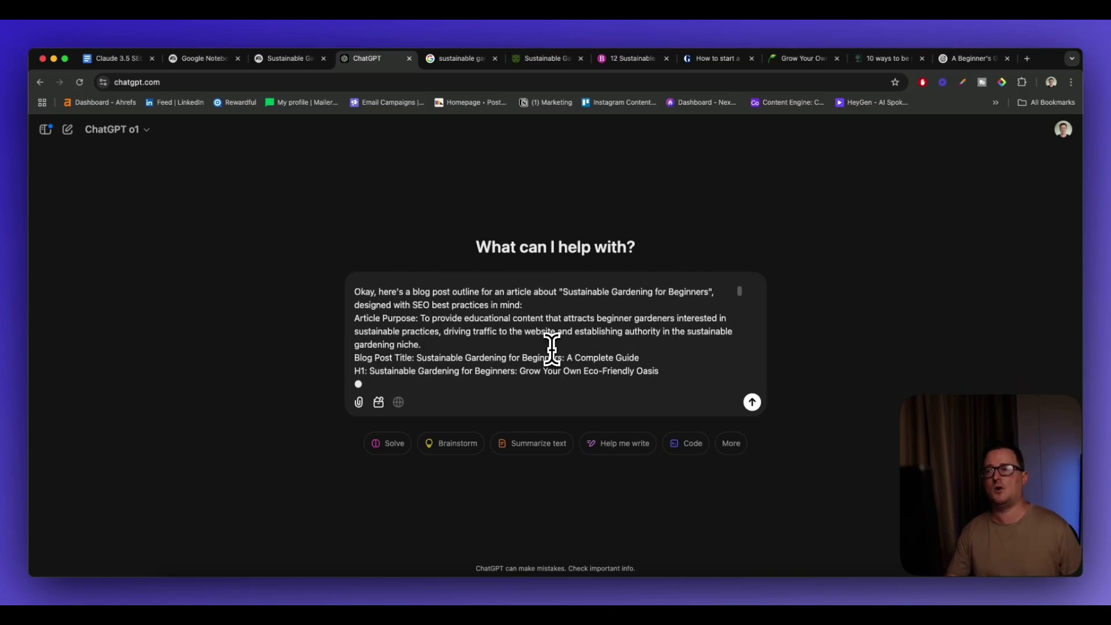
{"action": "scroll", "coordinate": [510, 346], "scroll_direction": "up", "scroll_amount": 1}
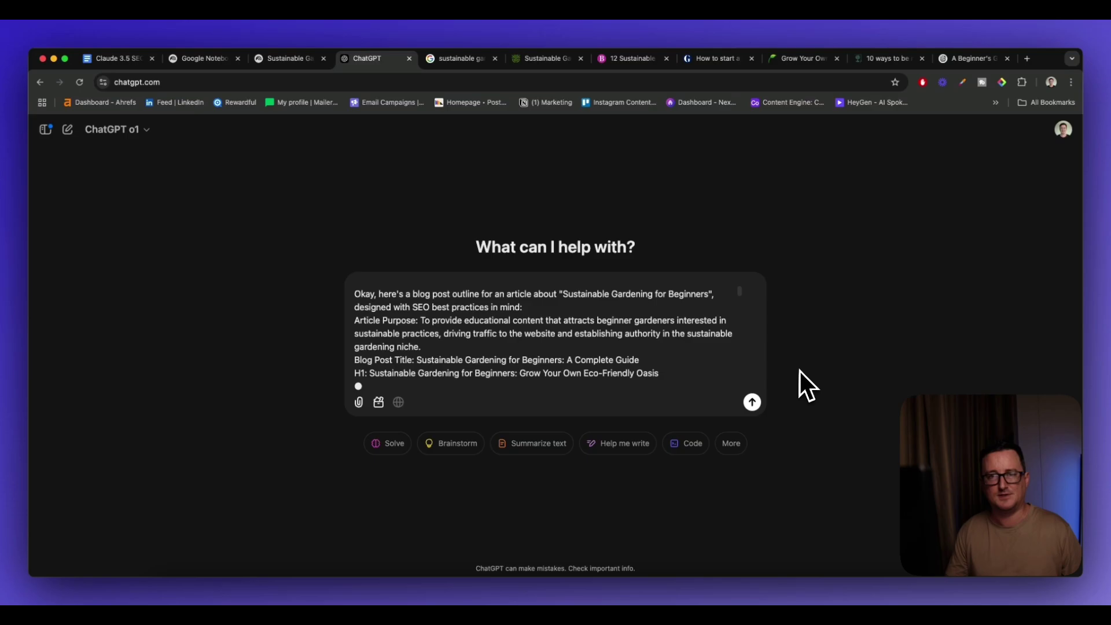
Send the blog-post prompt with the gardening outline to o1 and follow its reply
{"action": "left_click", "coordinate": [755, 405]}
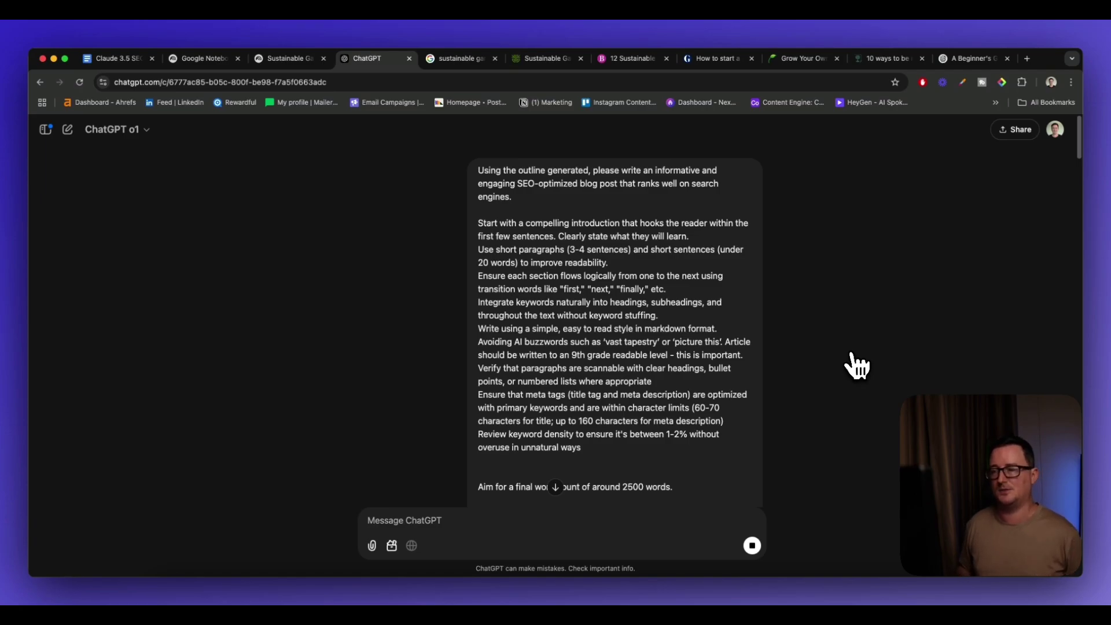
{"action": "left_click", "coordinate": [557, 487]}
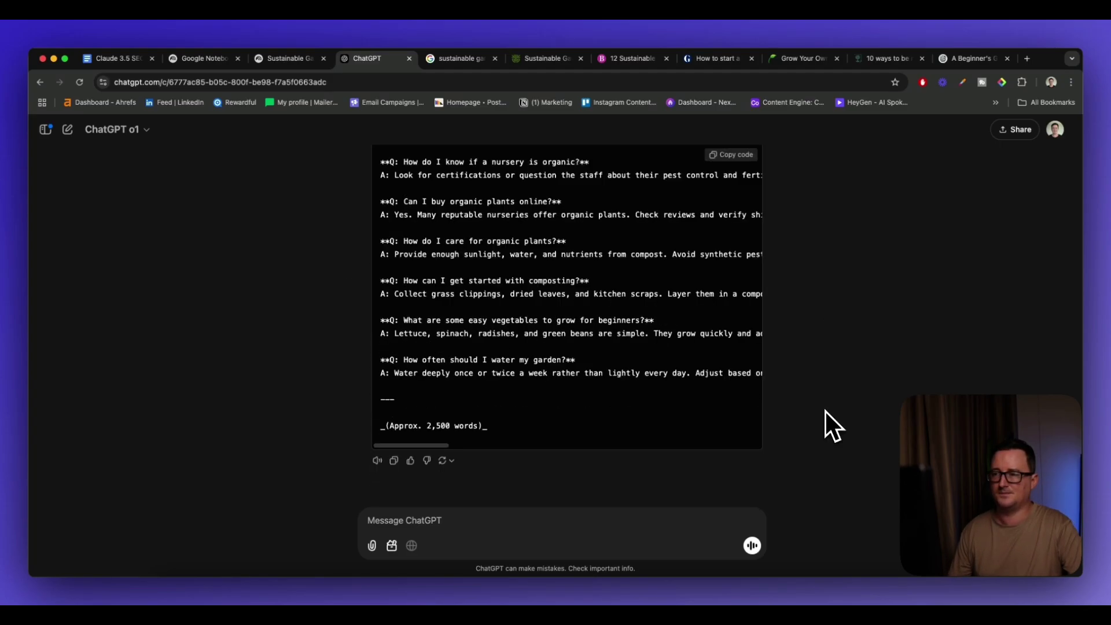
{"action": "scroll", "coordinate": [826, 411], "scroll_direction": "up", "scroll_amount": 15}
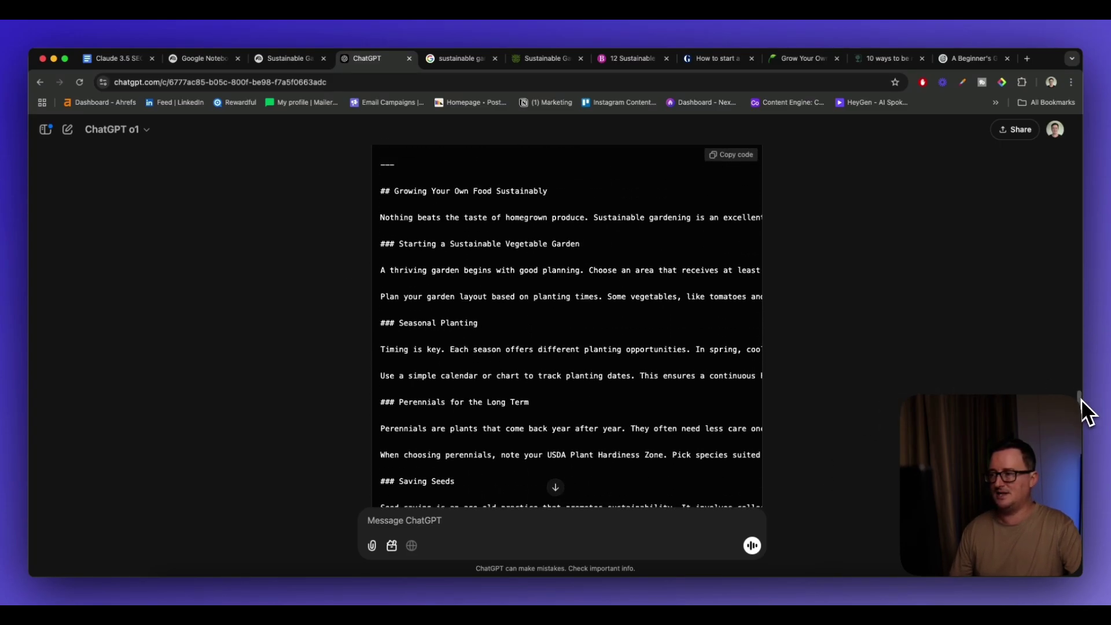
{"action": "left_click_drag", "start_coordinate": [1081, 399], "coordinate": [1078, 338]}
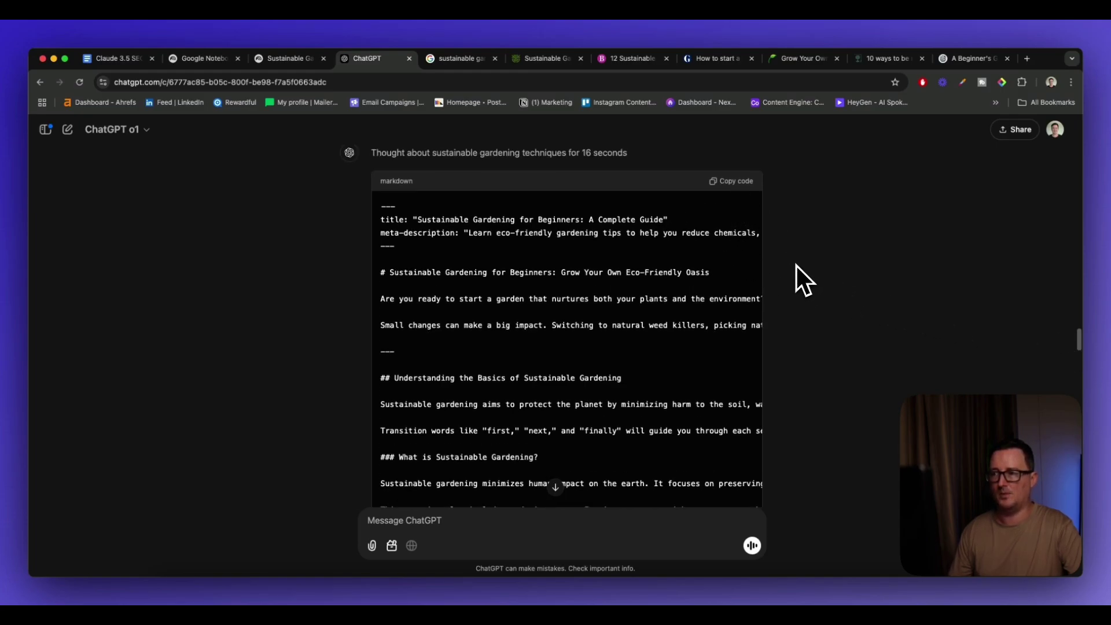
Scroll through the generated markdown gardening article, then back up to the prompt
{"action": "scroll", "coordinate": [562, 301], "scroll_direction": "down", "scroll_amount": 3}
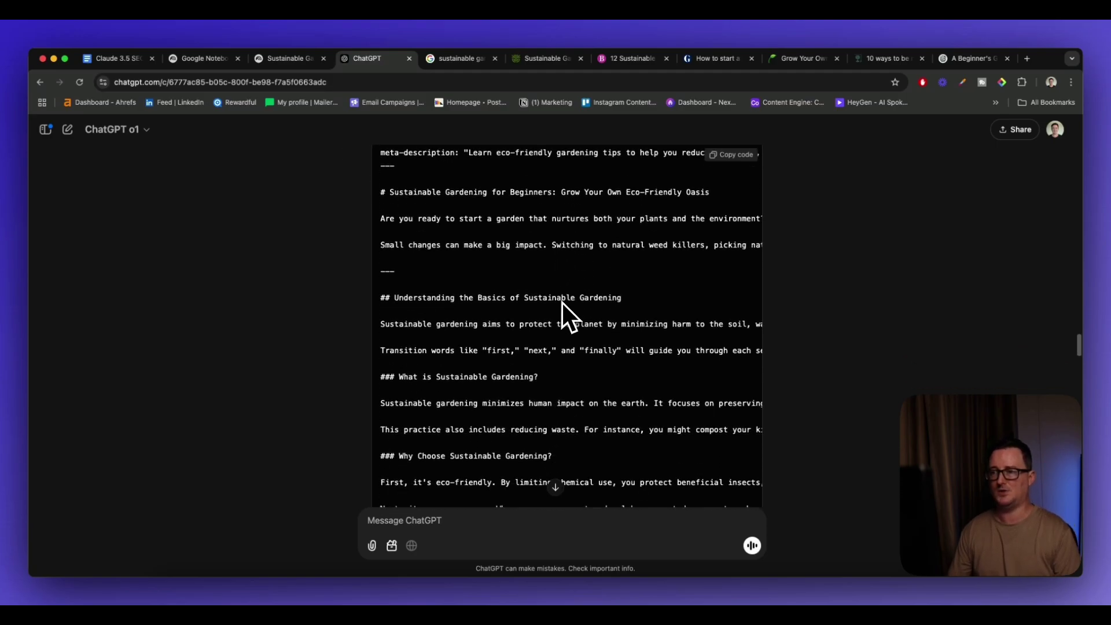
{"action": "scroll", "coordinate": [562, 302], "scroll_direction": "down", "scroll_amount": 10}
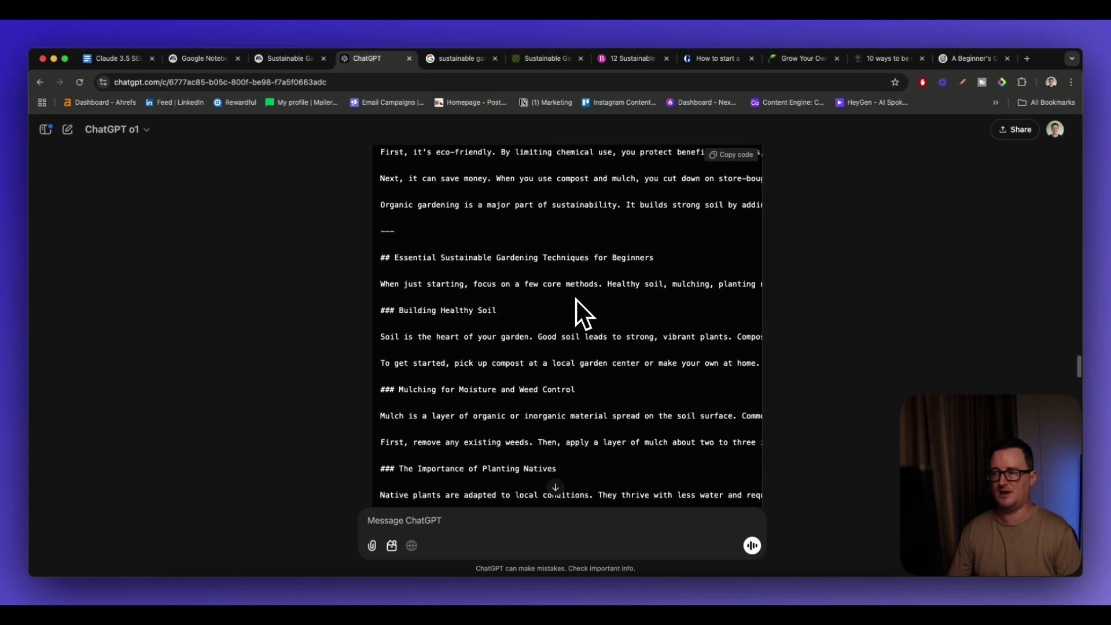
{"action": "scroll", "coordinate": [577, 300], "scroll_direction": "down", "scroll_amount": 1}
{"action": "scroll", "coordinate": [538, 284], "scroll_direction": "down", "scroll_amount": 7}
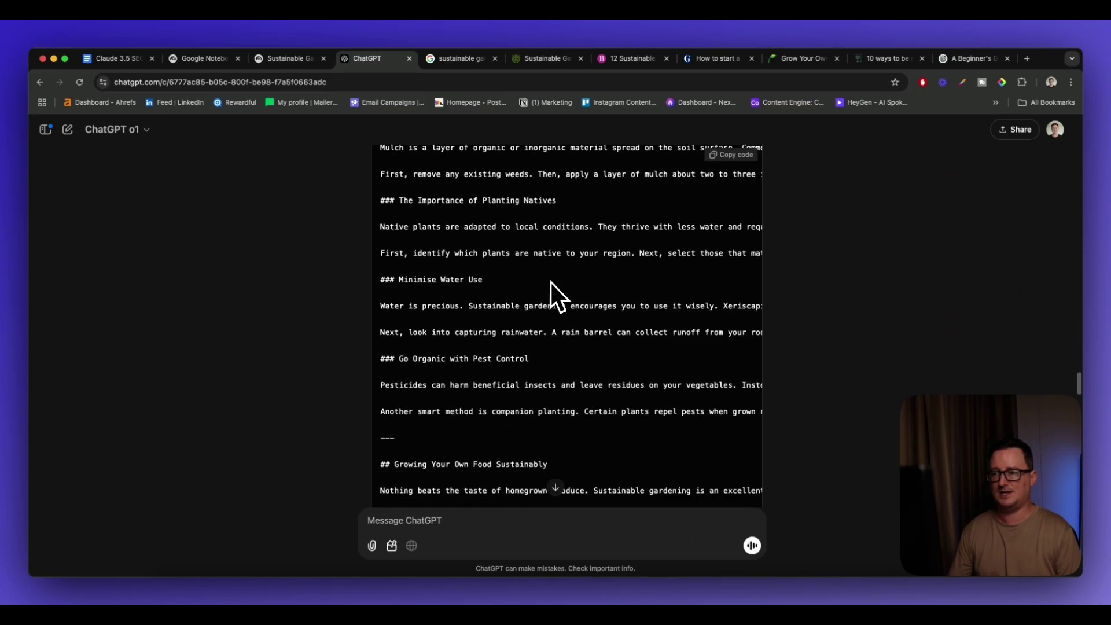
{"action": "scroll", "coordinate": [553, 281], "scroll_direction": "down", "scroll_amount": 20}
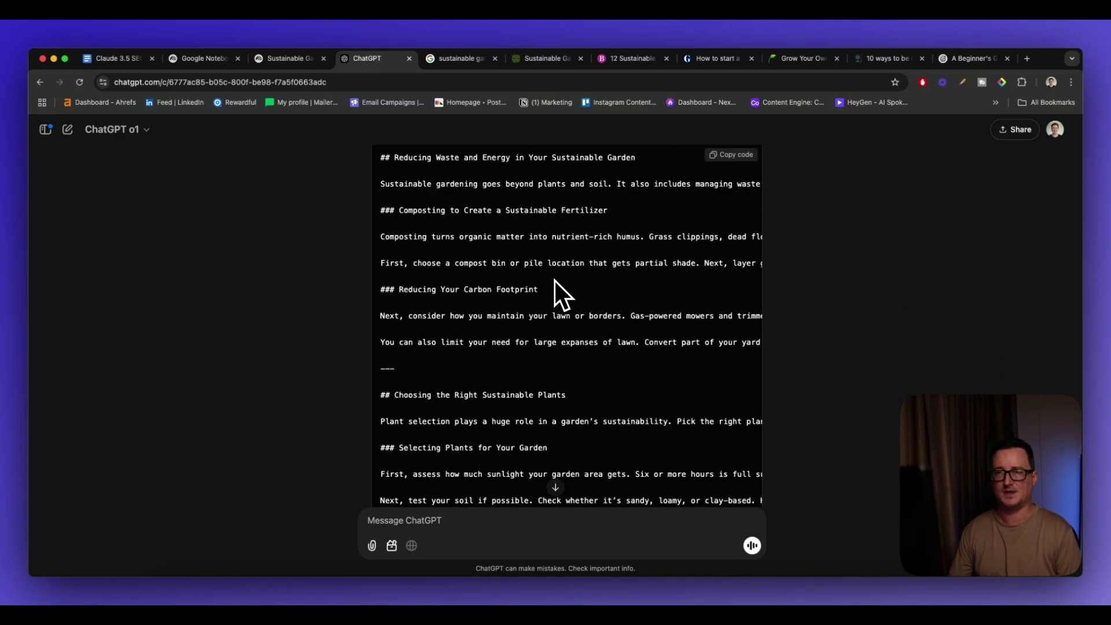
{"action": "scroll", "coordinate": [555, 282], "scroll_direction": "down", "scroll_amount": 20}
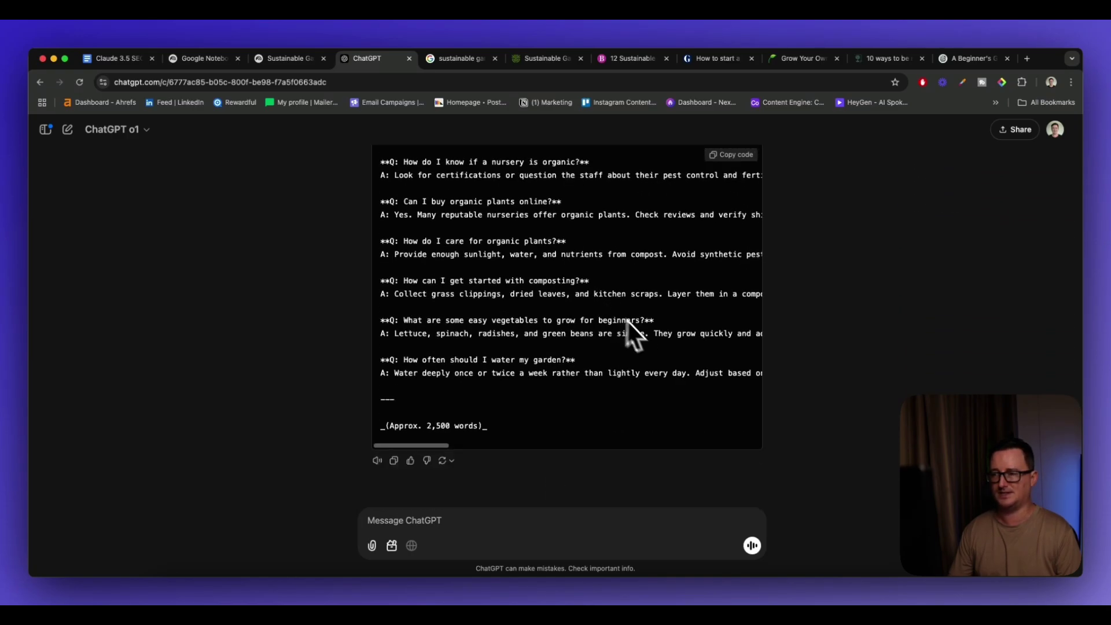
{"action": "scroll", "coordinate": [659, 338], "scroll_direction": "up", "scroll_amount": 8}
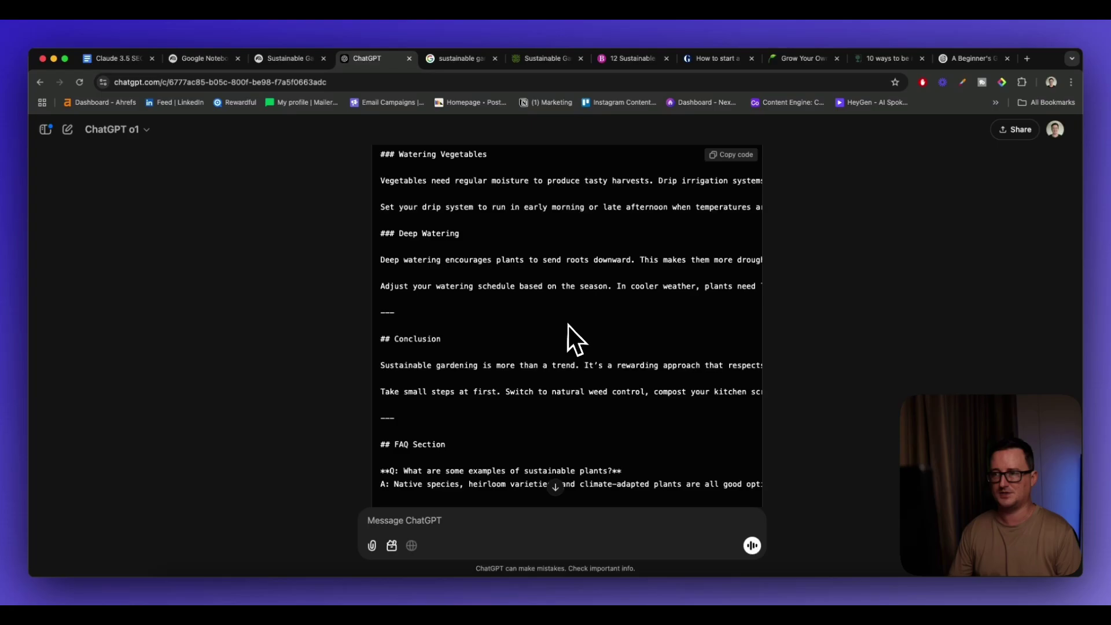
{"action": "scroll", "coordinate": [573, 324], "scroll_direction": "down", "scroll_amount": 8}
{"action": "scroll", "coordinate": [578, 324], "scroll_direction": "up", "scroll_amount": 10}
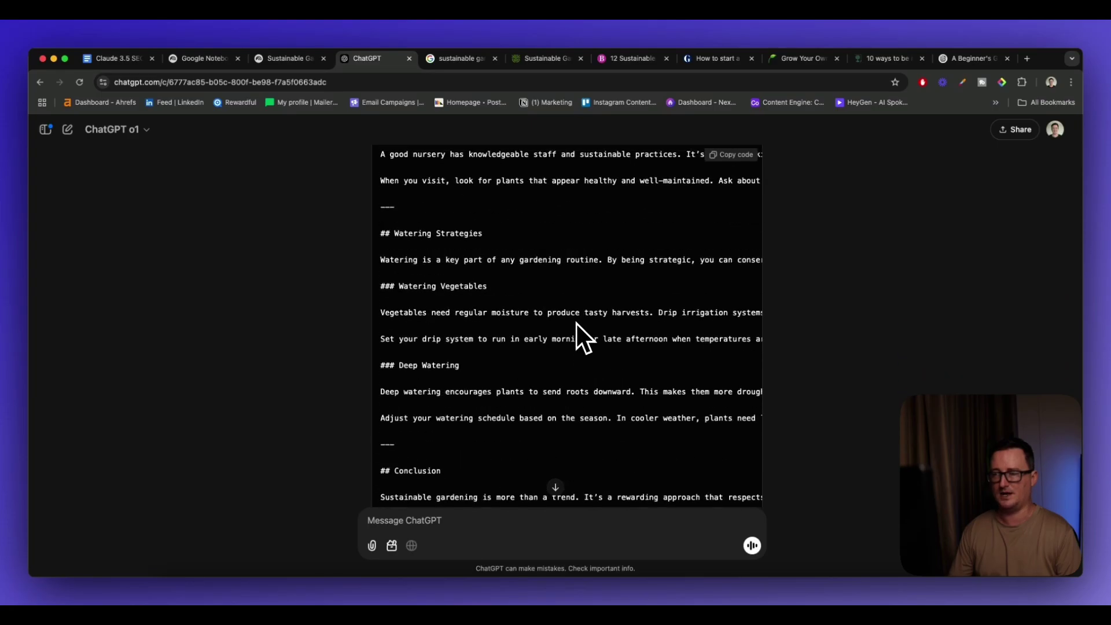
{"action": "scroll", "coordinate": [577, 323], "scroll_direction": "up", "scroll_amount": 20}
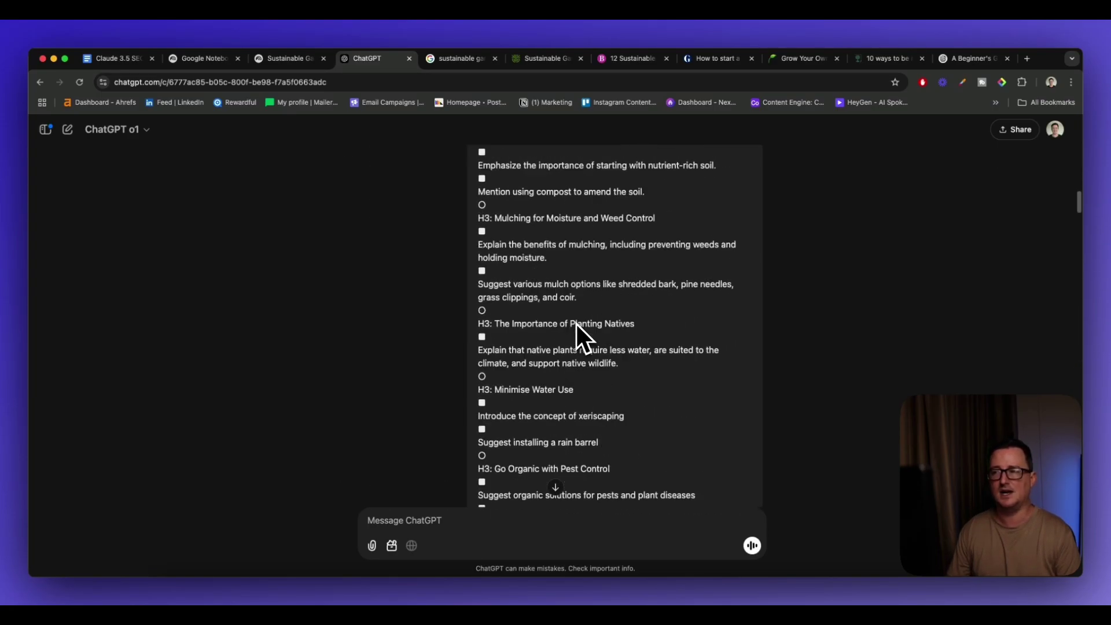
{"action": "scroll", "coordinate": [577, 324], "scroll_direction": "up", "scroll_amount": 15}
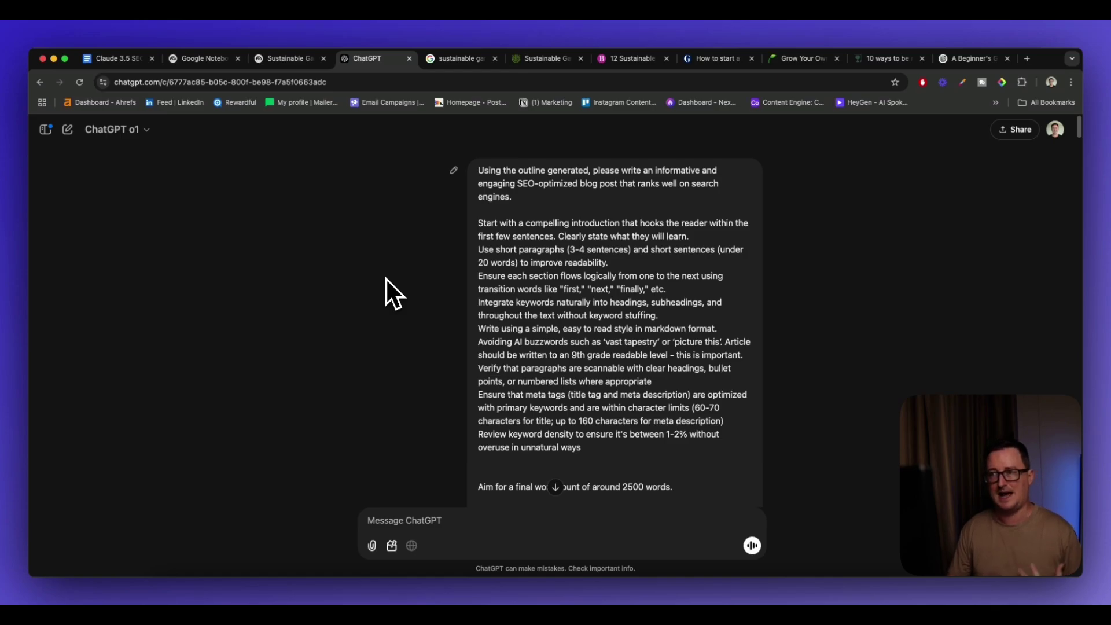
Return to the Sustainable Gardening Practices notebook and clear the selection over the FAQ section
{"action": "left_click", "coordinate": [305, 60]}
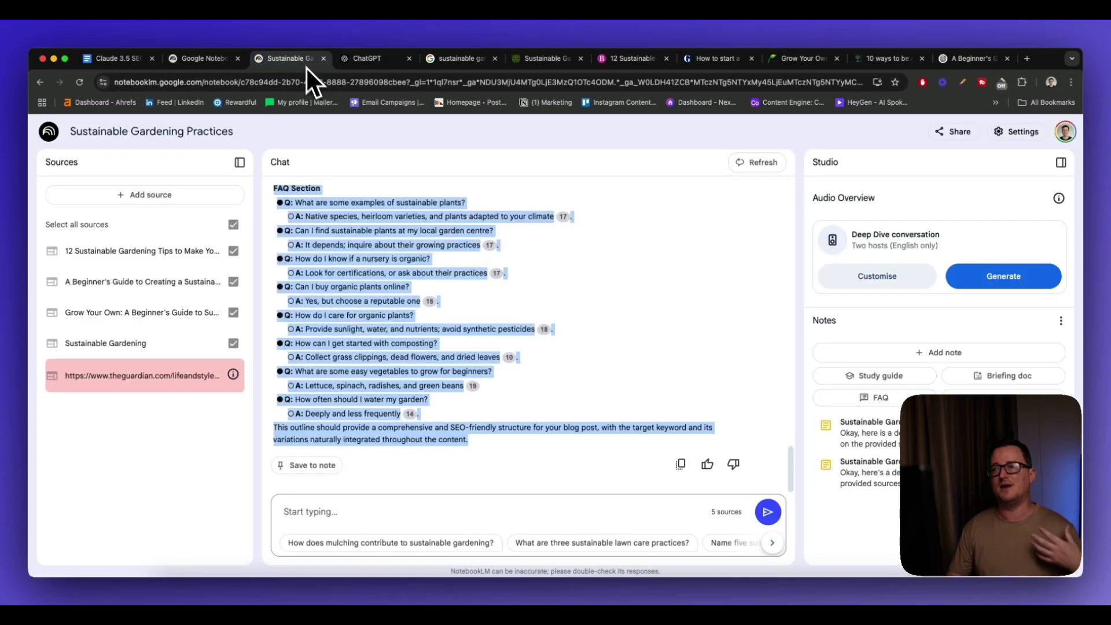
{"action": "left_click", "coordinate": [527, 247]}
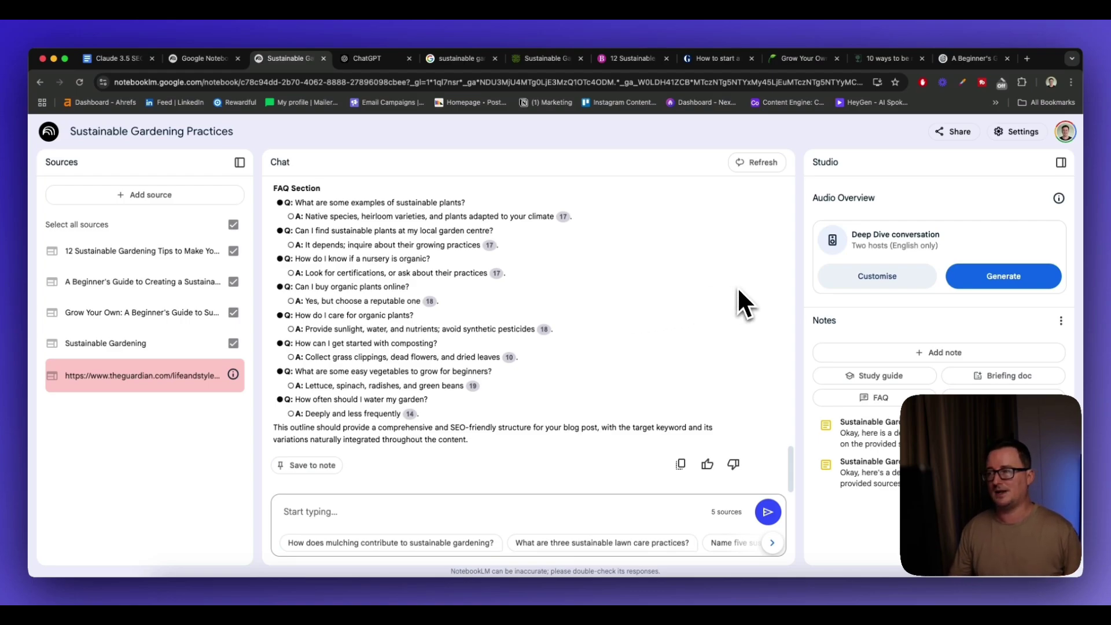
Generate the two-host audio overview from the gardening sources without customising it
{"action": "left_click", "coordinate": [878, 279]}
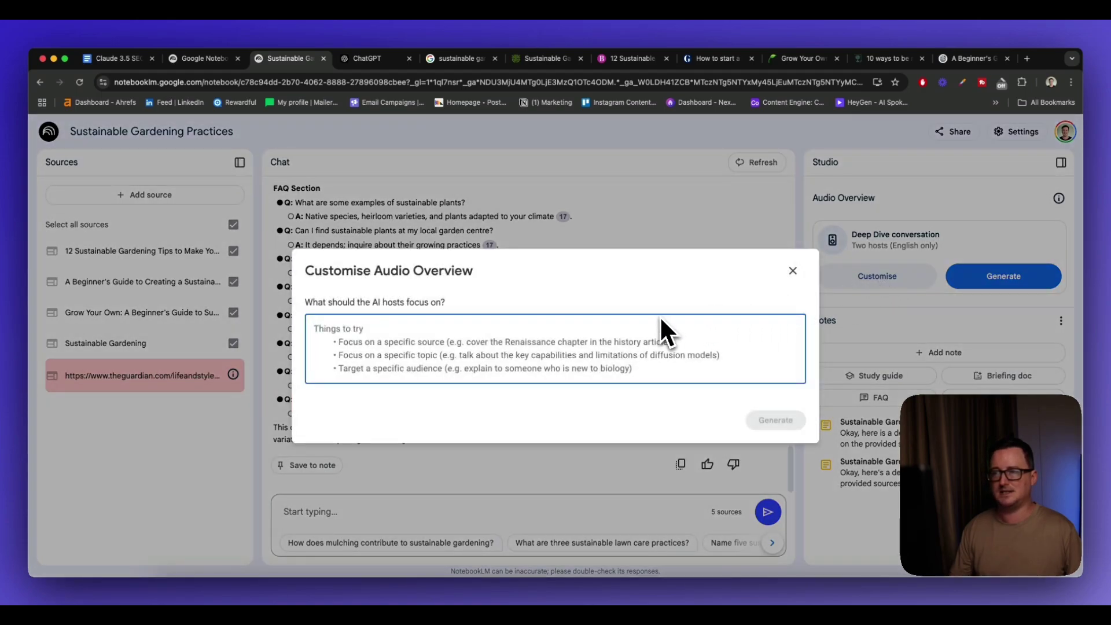
{"action": "left_click", "coordinate": [793, 271]}
{"action": "left_click", "coordinate": [975, 279]}
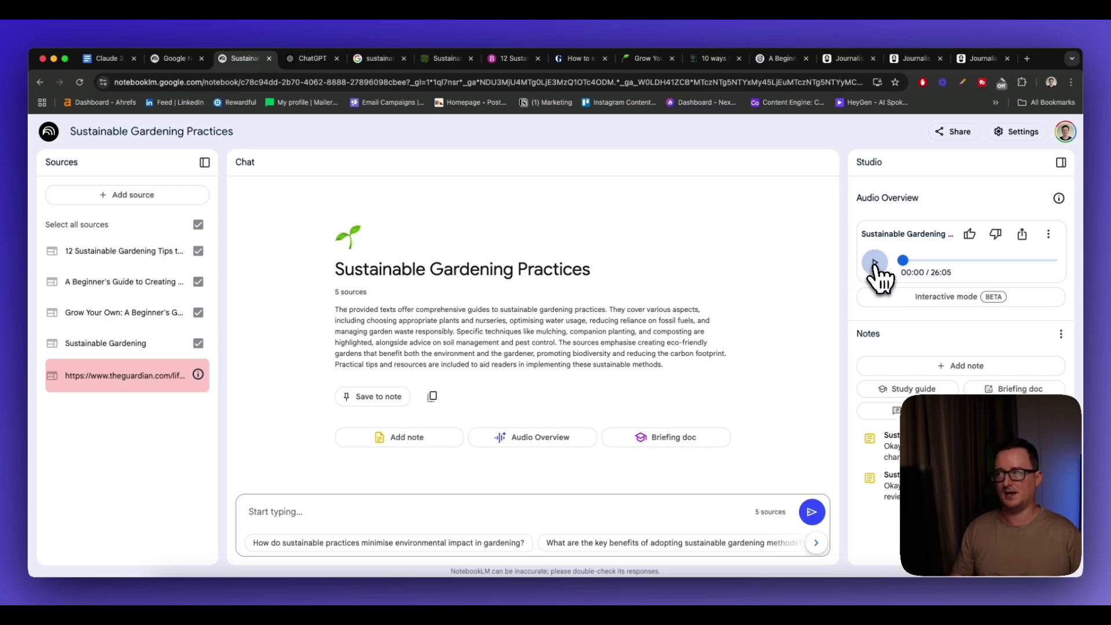
Play and pause the first seconds of the 26-minute audio overview, then go to Journalist AI
{"action": "left_click", "coordinate": [876, 263]}
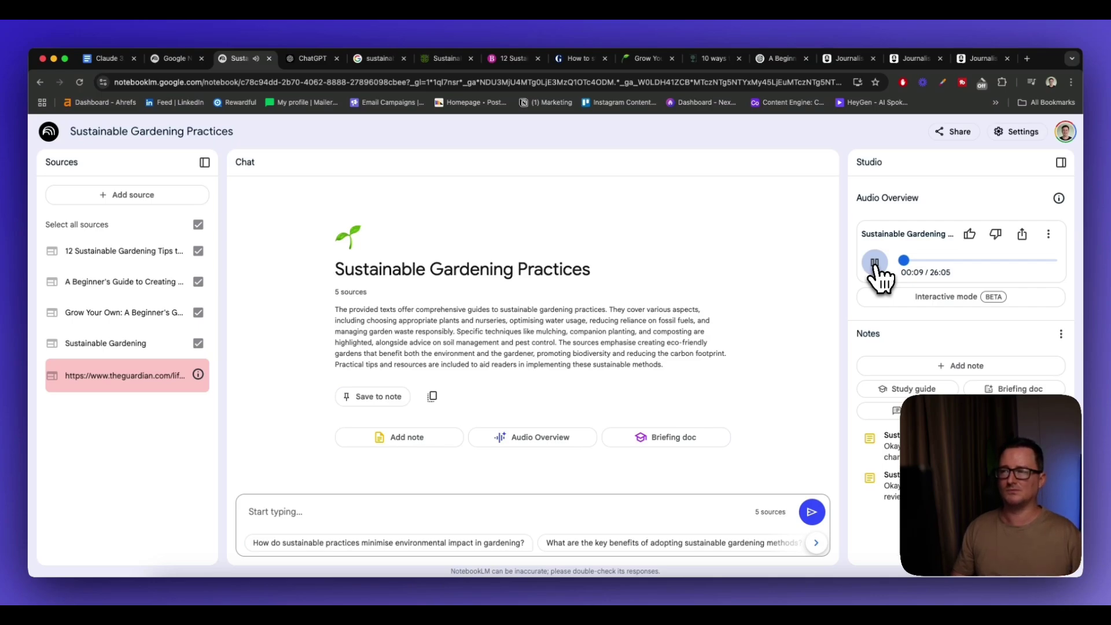
{"action": "left_click", "coordinate": [875, 264]}
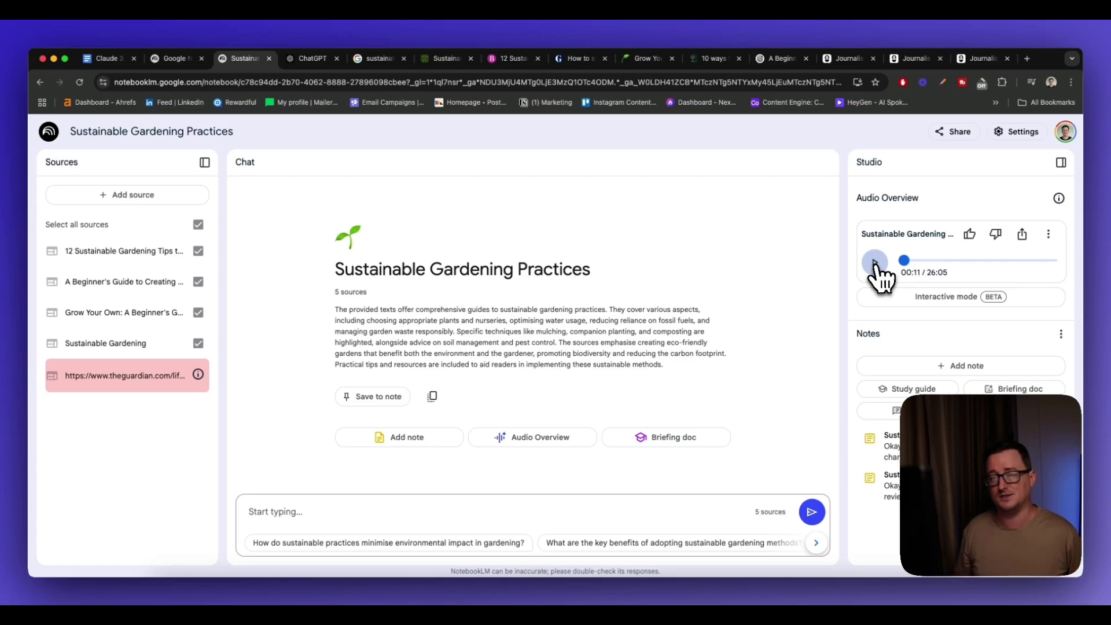
{"action": "left_click", "coordinate": [839, 64]}
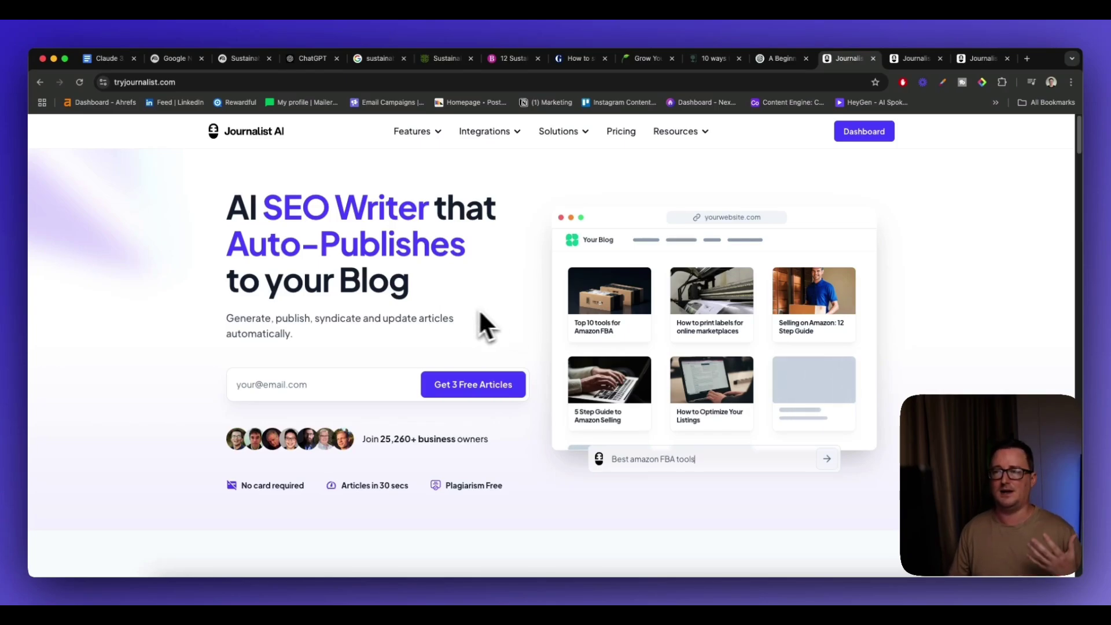
Preview the homepage's Relevant Videos, Relevant Links and Table of Contents feature demos
{"action": "scroll", "coordinate": [539, 332], "scroll_direction": "down", "scroll_amount": 6}
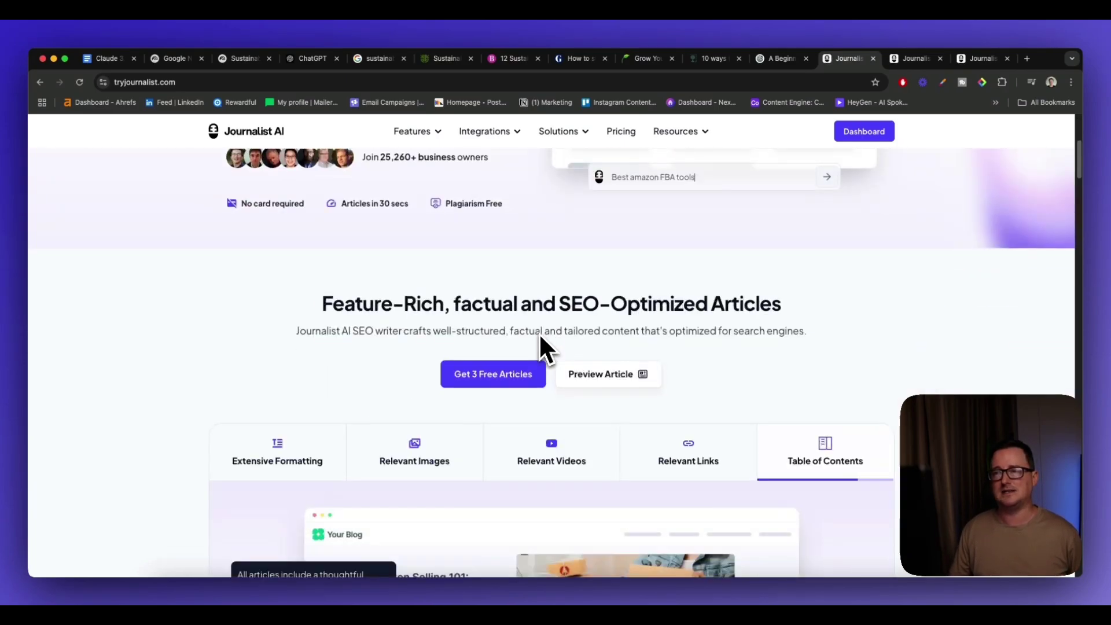
{"action": "scroll", "coordinate": [543, 334], "scroll_direction": "down", "scroll_amount": 5}
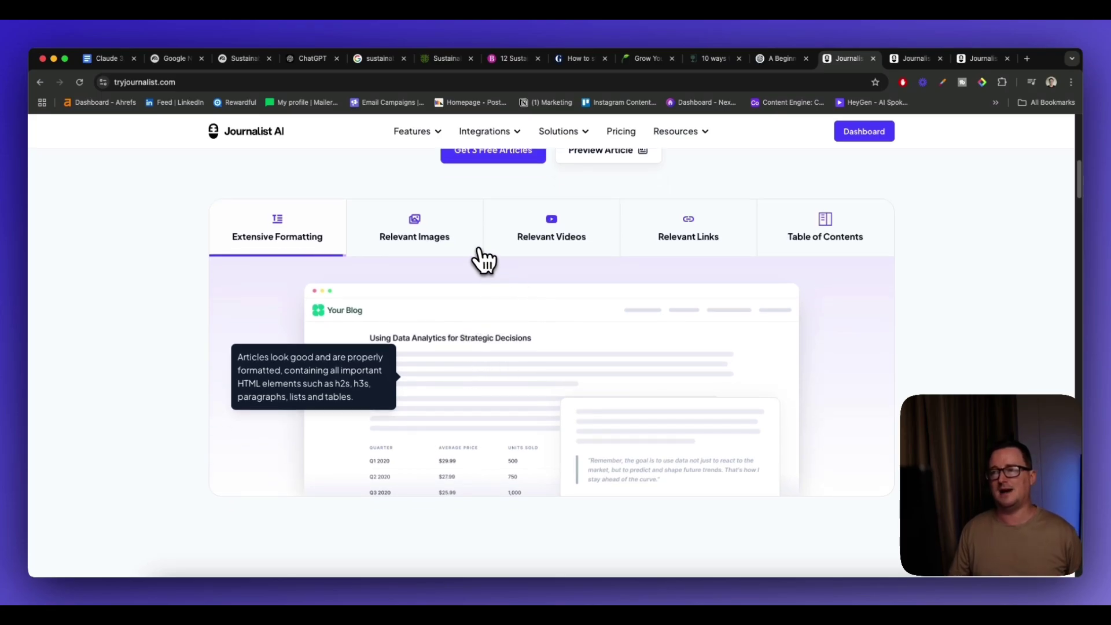
{"action": "left_click", "coordinate": [533, 255]}
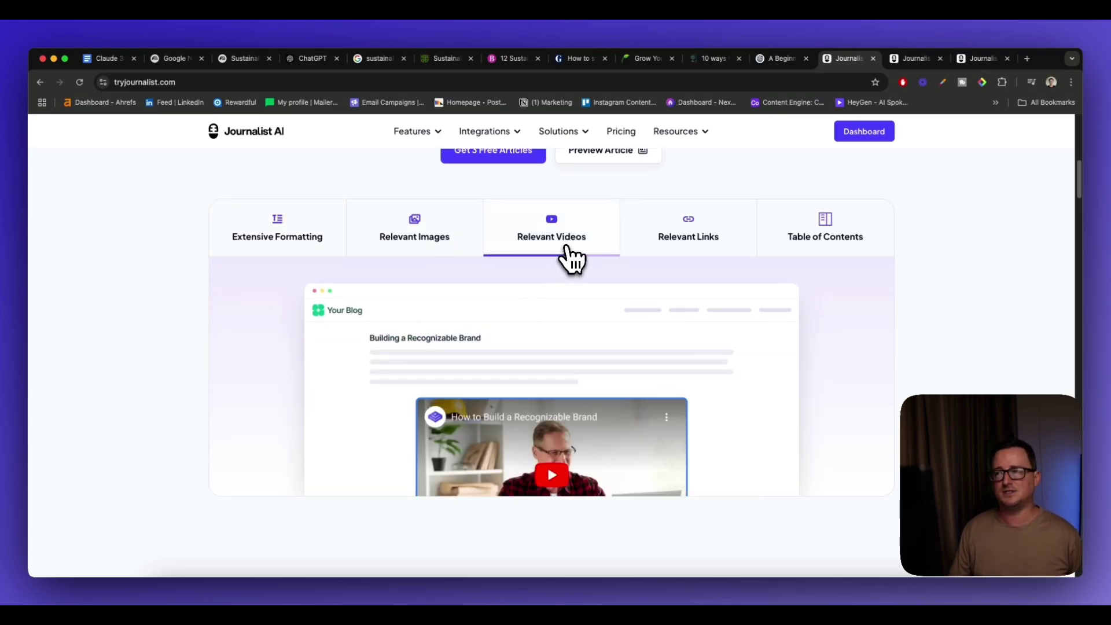
{"action": "left_click", "coordinate": [664, 255]}
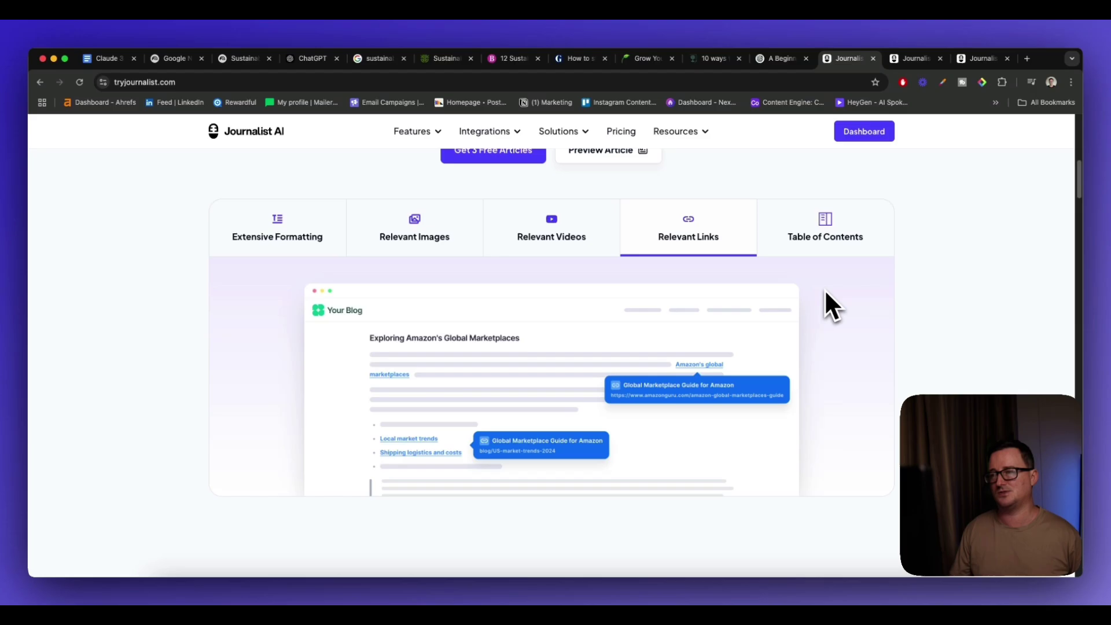
{"action": "left_click", "coordinate": [831, 245]}
Scroll the homepage further, then move to the Generate Articles dashboard
{"action": "scroll", "coordinate": [803, 312], "scroll_direction": "down", "scroll_amount": 7}
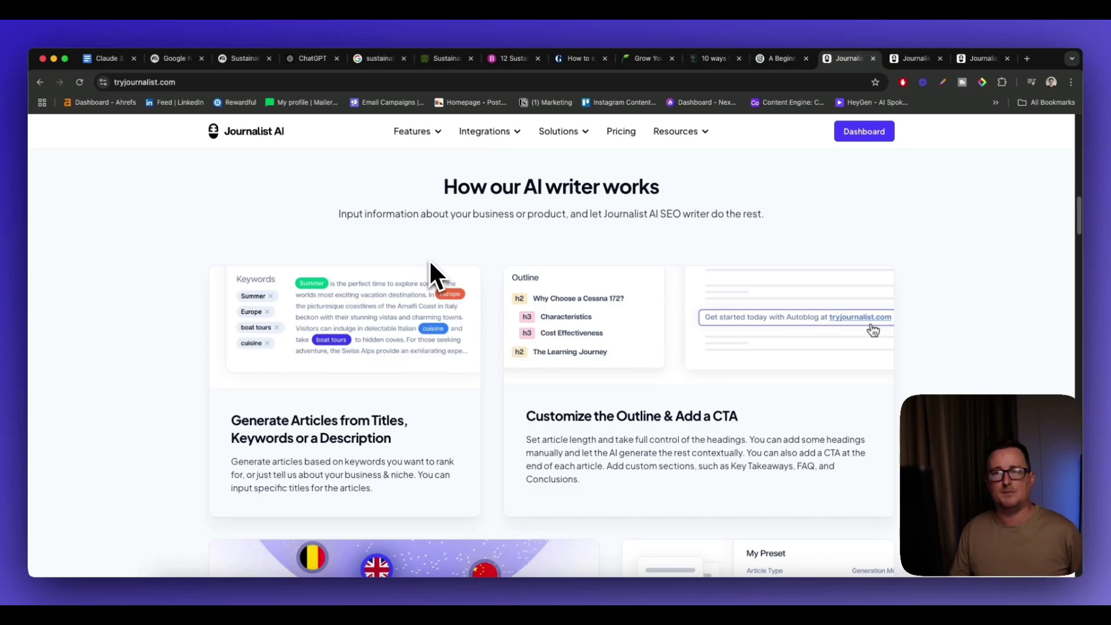
{"action": "scroll", "coordinate": [463, 287], "scroll_direction": "down", "scroll_amount": 7}
{"action": "scroll", "coordinate": [465, 284], "scroll_direction": "down", "scroll_amount": 10}
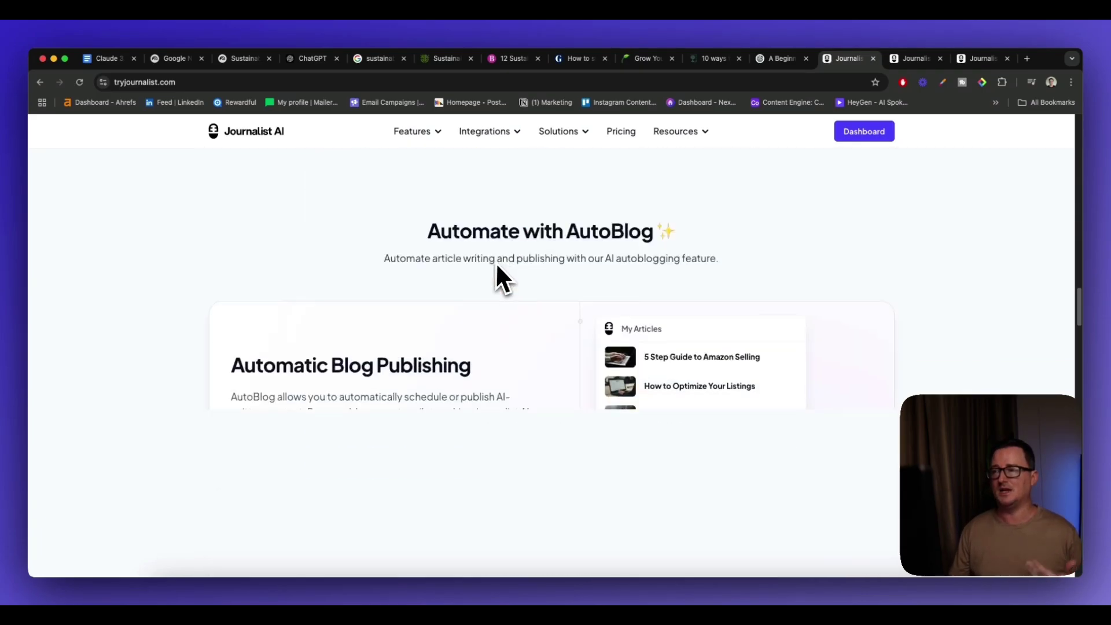
{"action": "scroll", "coordinate": [495, 272], "scroll_direction": "up", "scroll_amount": 20}
{"action": "scroll", "coordinate": [497, 279], "scroll_direction": "up", "scroll_amount": 7}
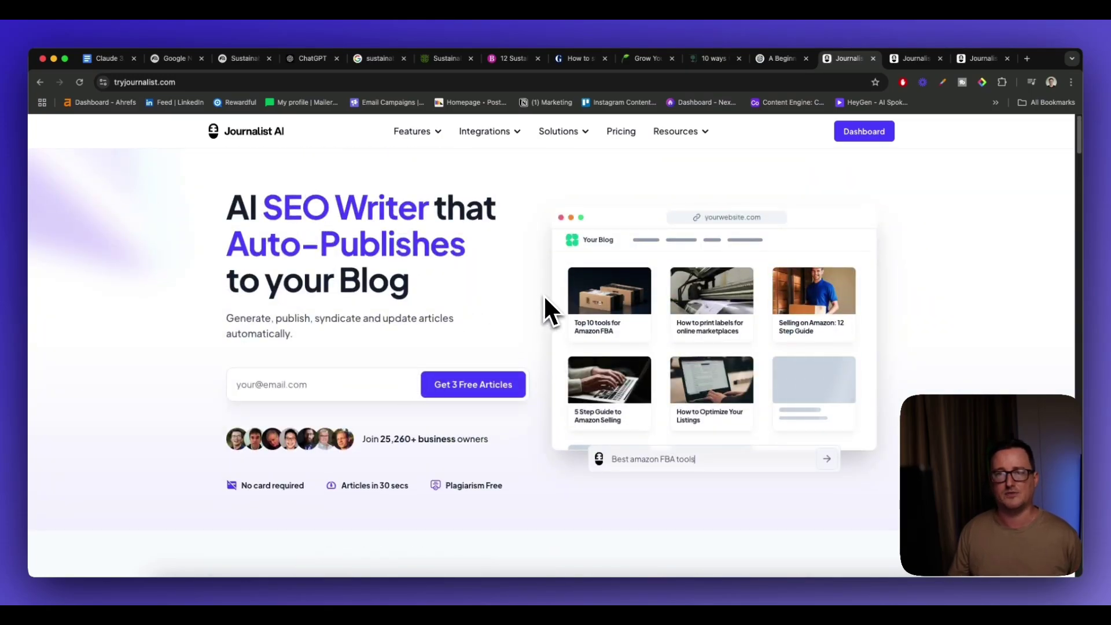
{"action": "left_click", "coordinate": [906, 59]}
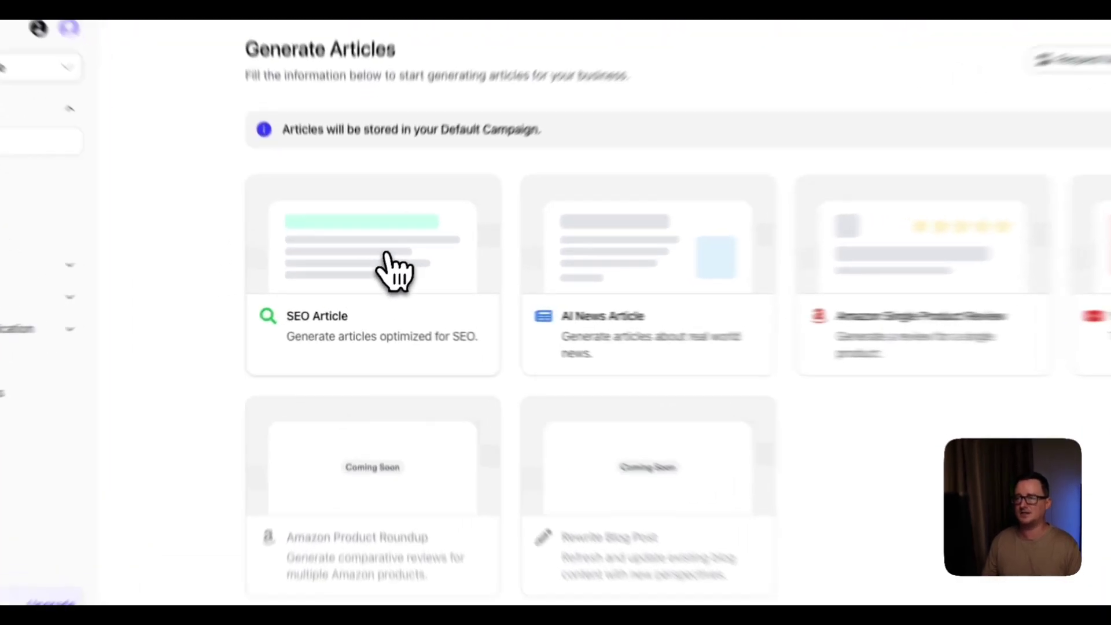
Start an SEO Article with four keyword rows, view the Import option, then open the bread-baking article
{"action": "left_click", "coordinate": [374, 281]}
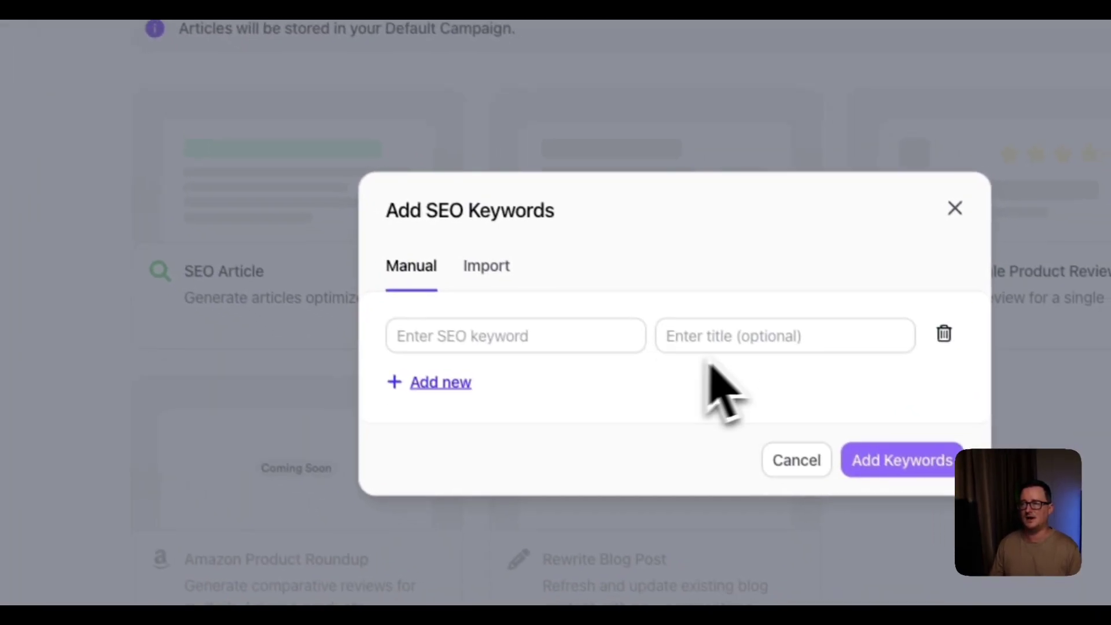
{"action": "left_click", "coordinate": [454, 383]}
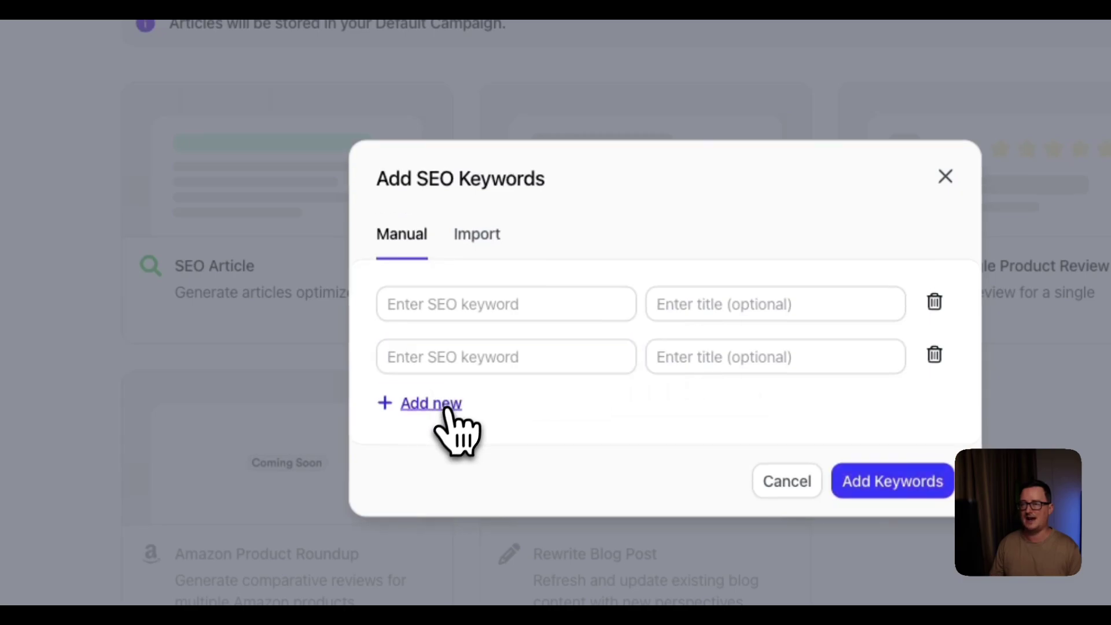
{"action": "left_click", "coordinate": [447, 407]}
{"action": "left_click", "coordinate": [440, 431]}
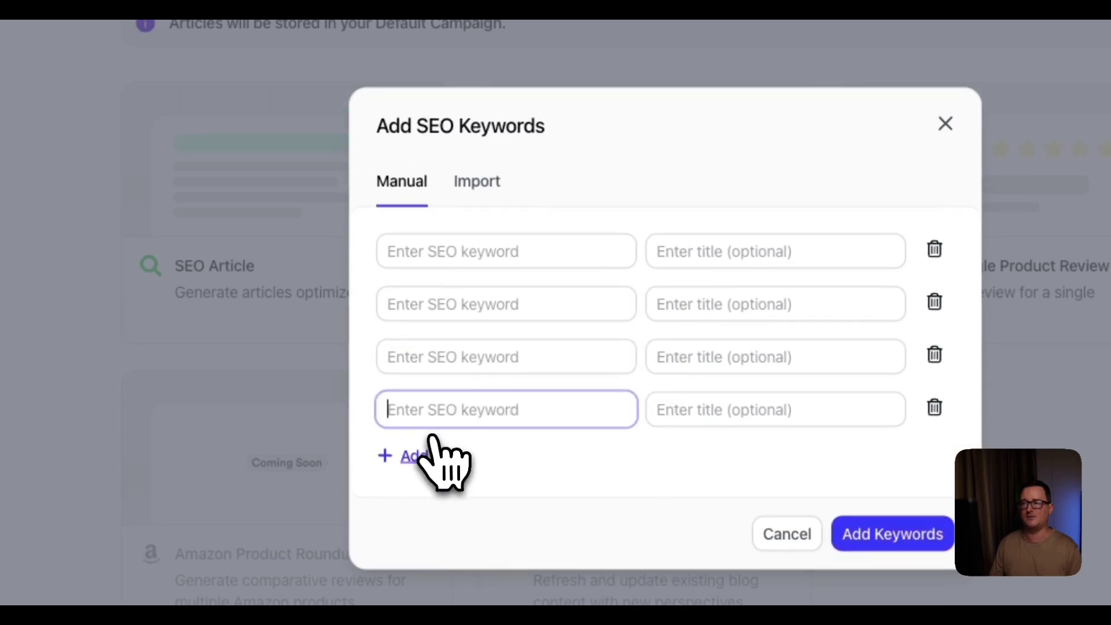
{"action": "left_click", "coordinate": [493, 191]}
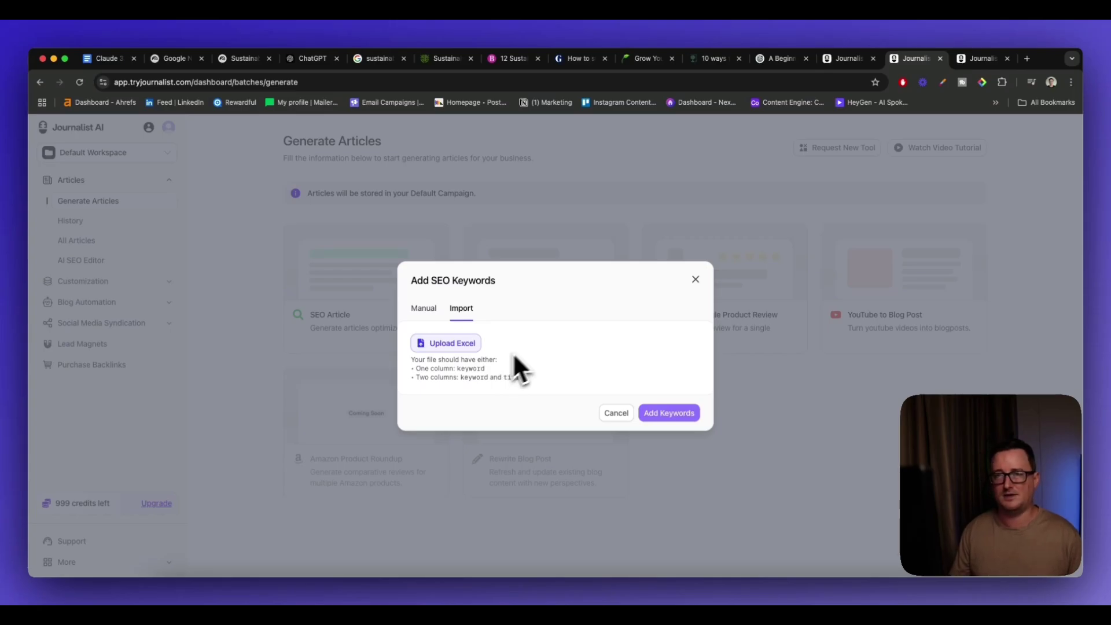
{"action": "left_click", "coordinate": [974, 67]}
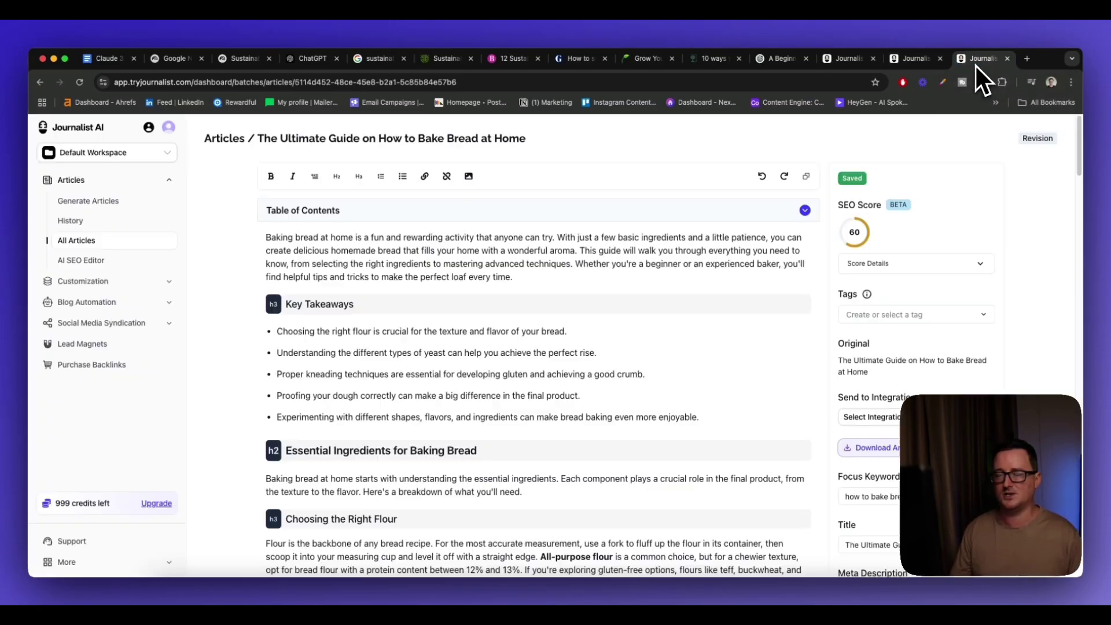
Expand and collapse the table of contents, then scroll down to the Proofing Tips paragraph
{"action": "left_click", "coordinate": [805, 211]}
{"action": "left_click", "coordinate": [805, 211]}
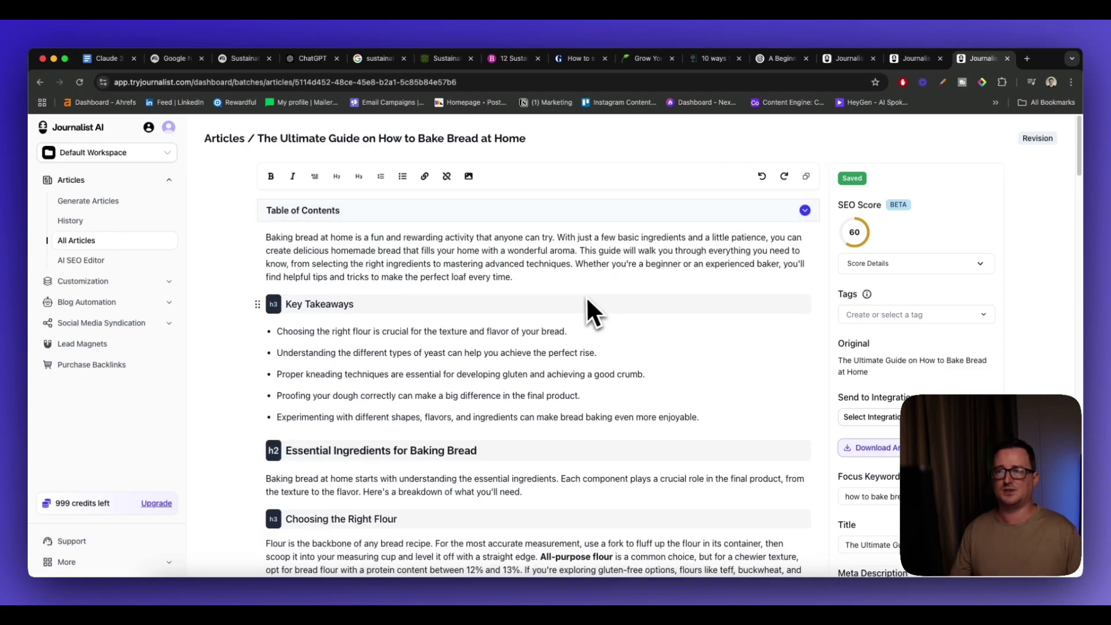
{"action": "scroll", "coordinate": [584, 304], "scroll_direction": "down", "scroll_amount": 15}
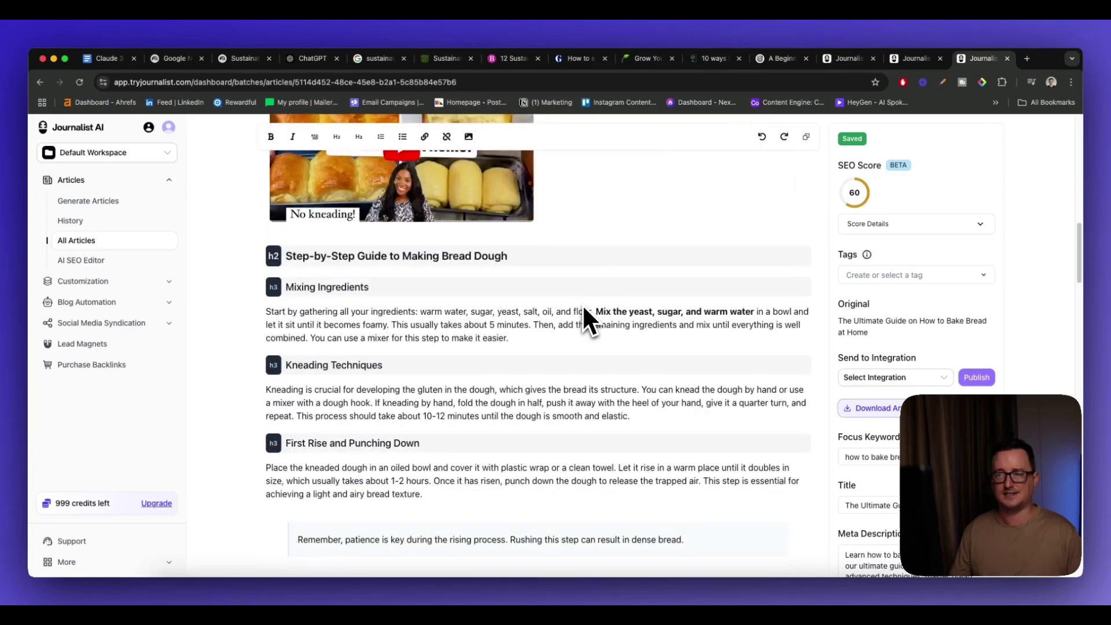
{"action": "scroll", "coordinate": [582, 304], "scroll_direction": "up", "scroll_amount": 3}
{"action": "scroll", "coordinate": [570, 312], "scroll_direction": "down", "scroll_amount": 9}
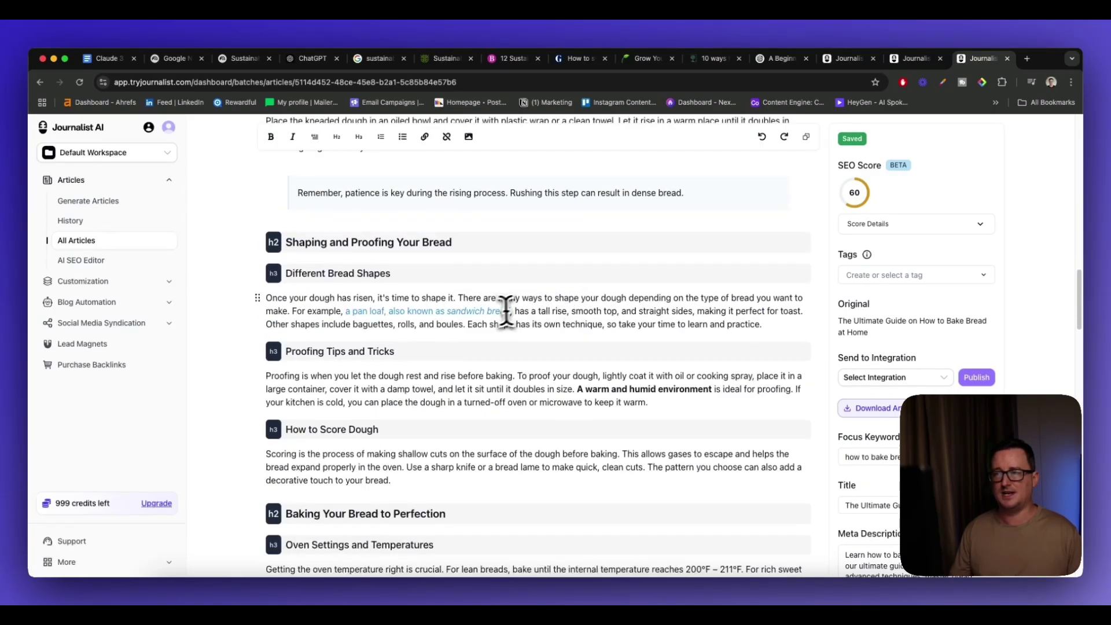
{"action": "scroll", "coordinate": [544, 319], "scroll_direction": "down", "scroll_amount": 2}
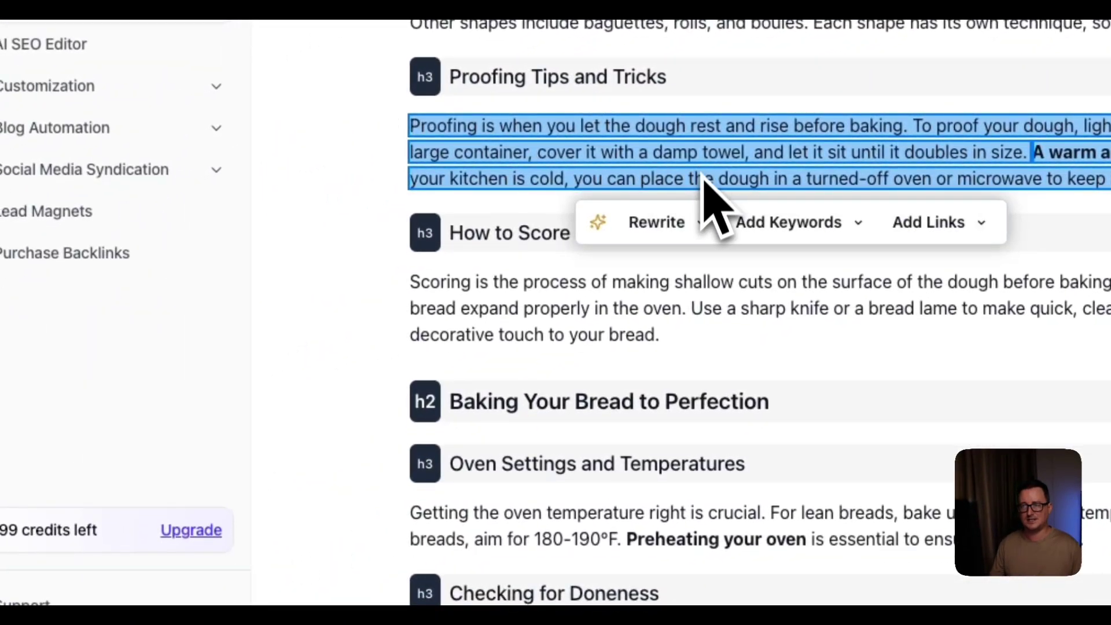
Link the phrases 'proof your dough' and 'warm and humid environment' in the Proofing Tips paragraph
{"action": "left_click", "coordinate": [705, 225]}
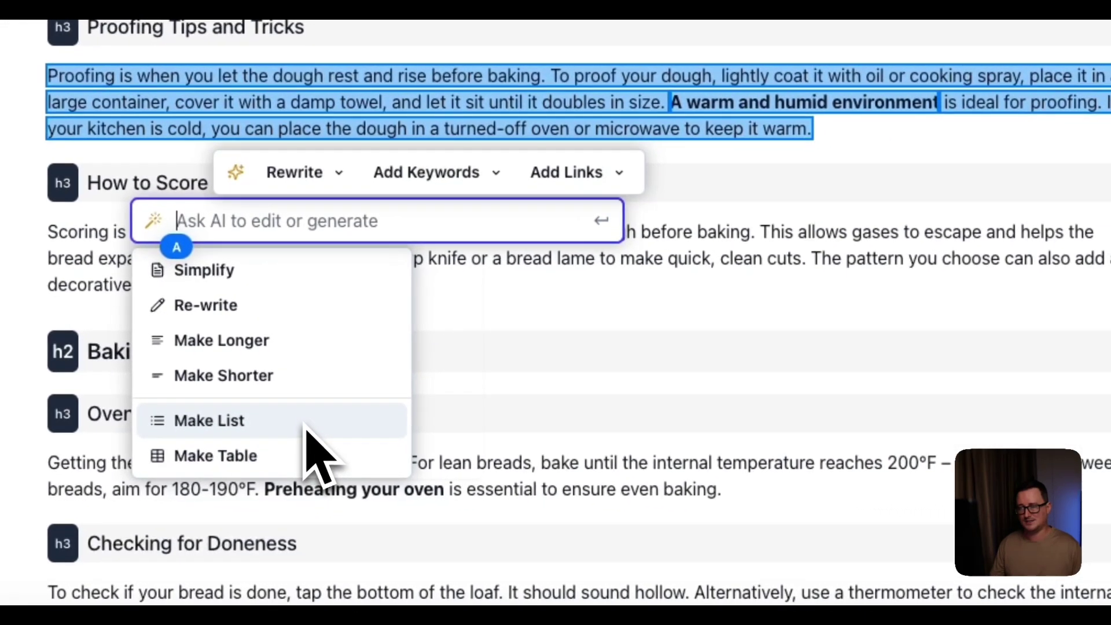
{"action": "left_click", "coordinate": [470, 179]}
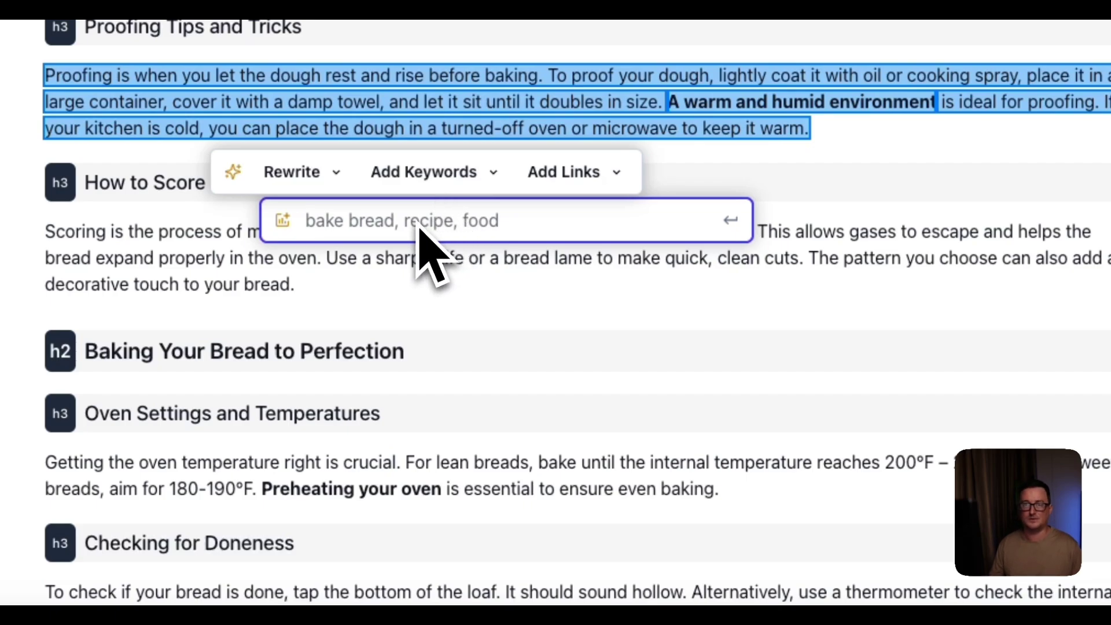
{"action": "left_click", "coordinate": [573, 184]}
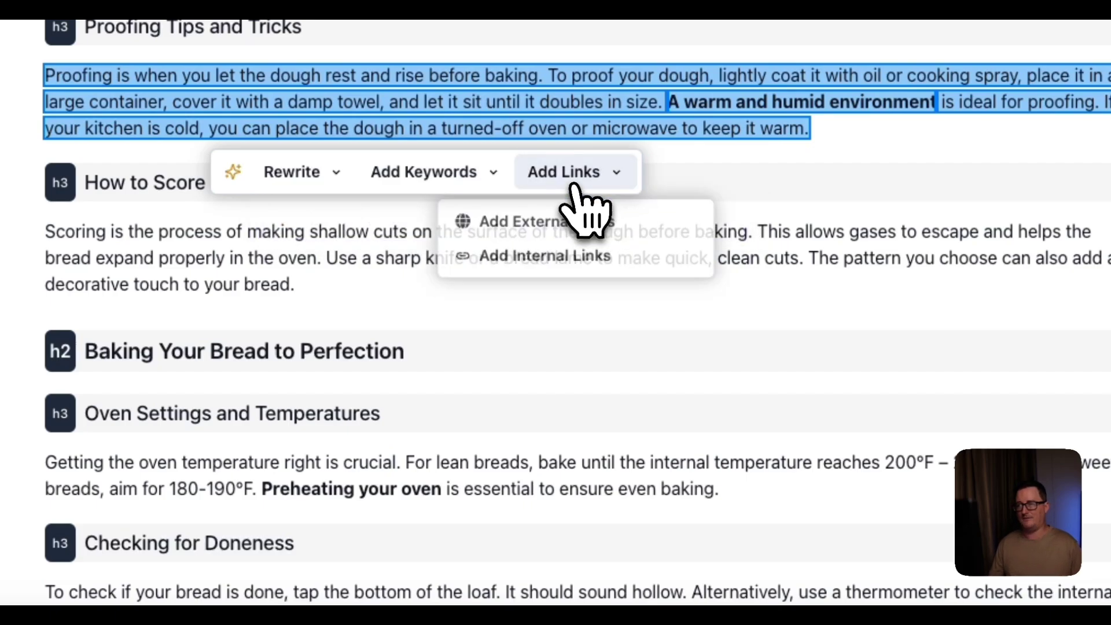
{"action": "left_click", "coordinate": [589, 227]}
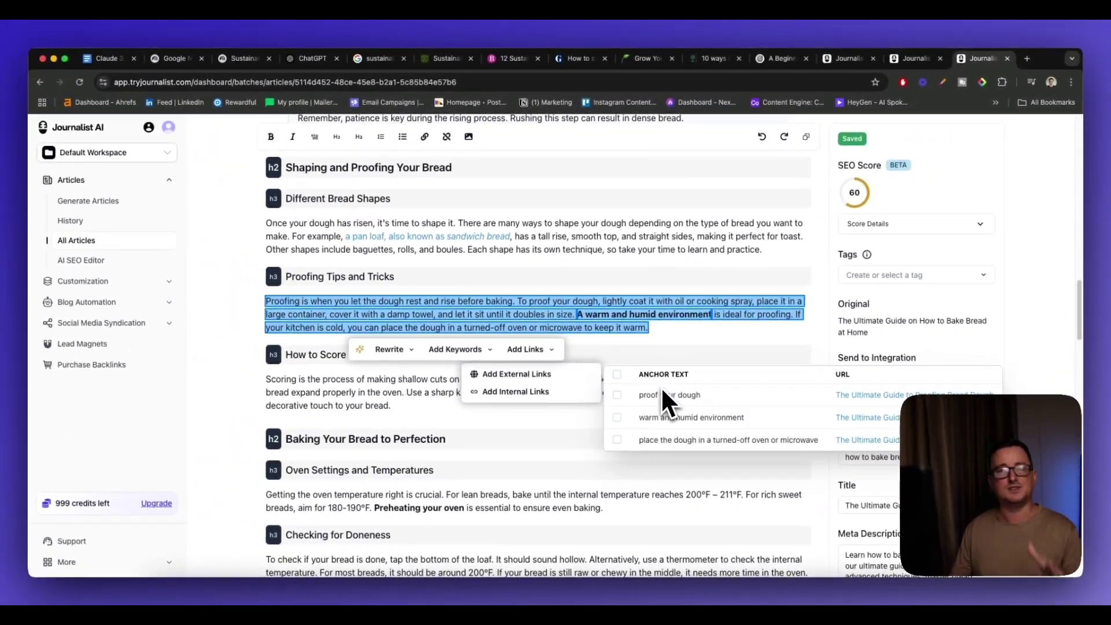
{"action": "left_click", "coordinate": [617, 417]}
{"action": "left_click", "coordinate": [617, 396]}
{"action": "left_click", "coordinate": [680, 340]}
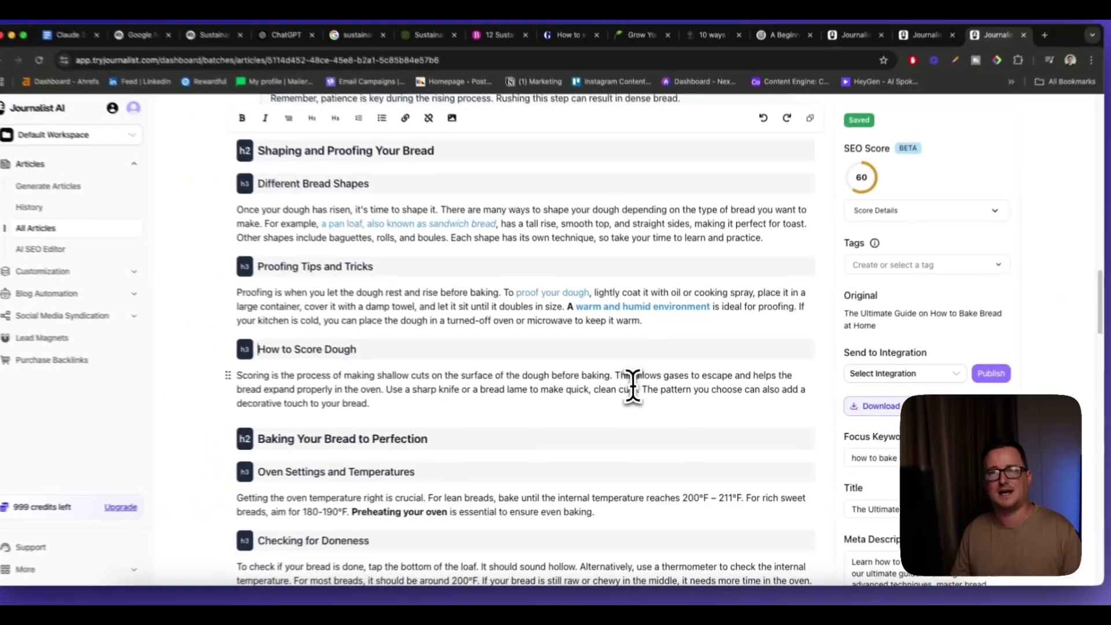
{"action": "scroll", "coordinate": [556, 318], "scroll_direction": "down", "scroll_amount": 5}
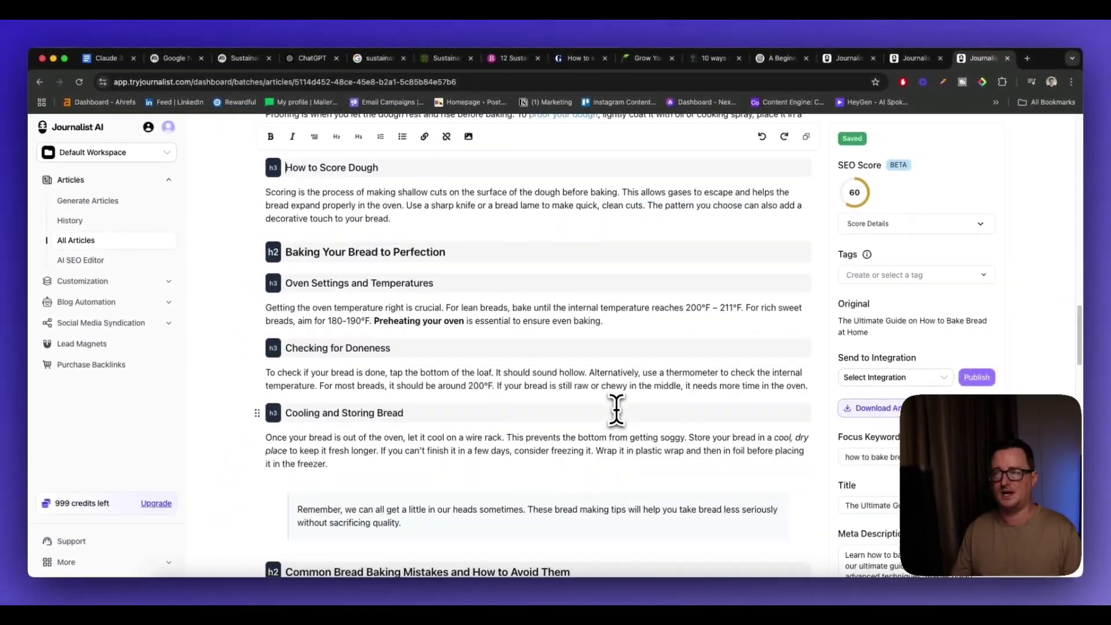
{"action": "scroll", "coordinate": [617, 409], "scroll_direction": "down", "scroll_amount": 3}
{"action": "scroll", "coordinate": [617, 410], "scroll_direction": "down", "scroll_amount": 4}
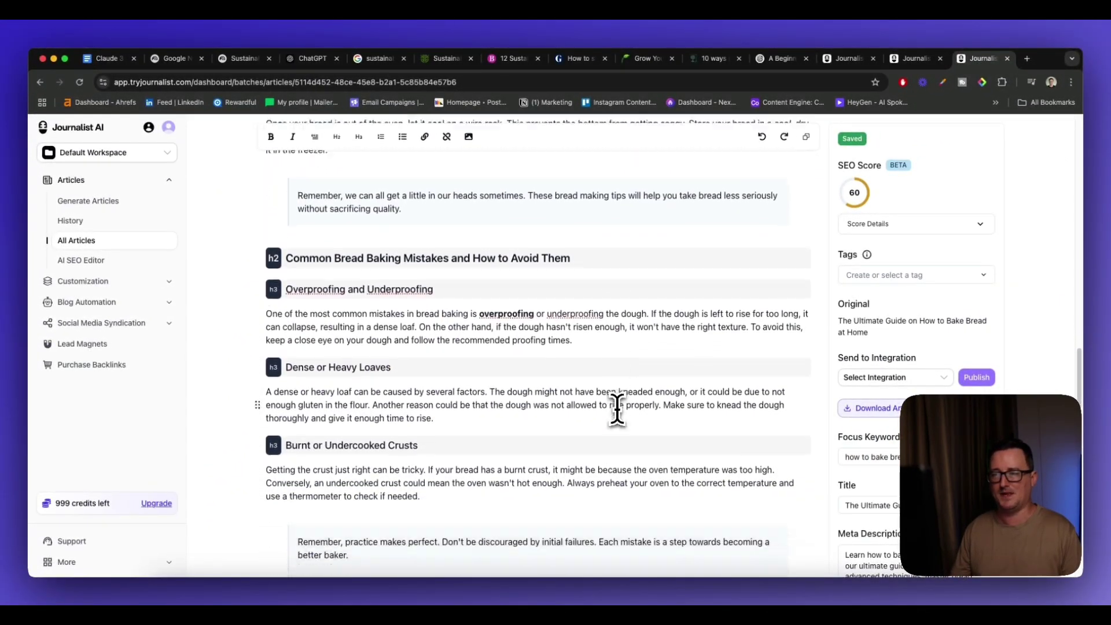
Insert a placeholder image on a new line after the Dense or Heavy Loaves paragraph
{"action": "left_click", "coordinate": [458, 368]}
{"action": "key", "text": "Return"}
{"action": "key", "text": "Return"}
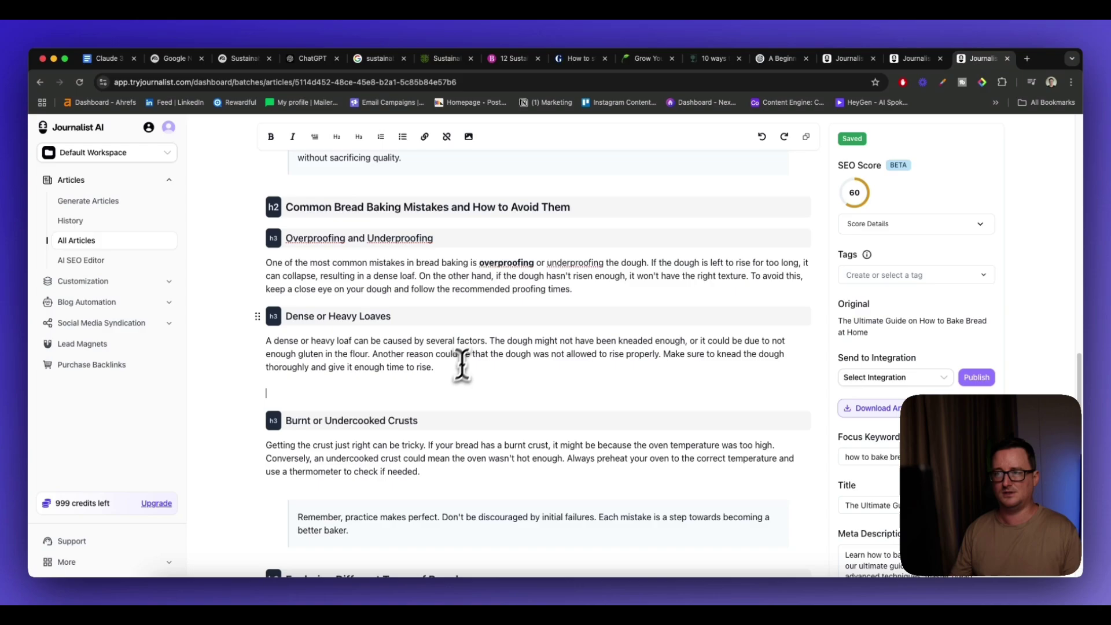
{"action": "left_click", "coordinate": [469, 137]}
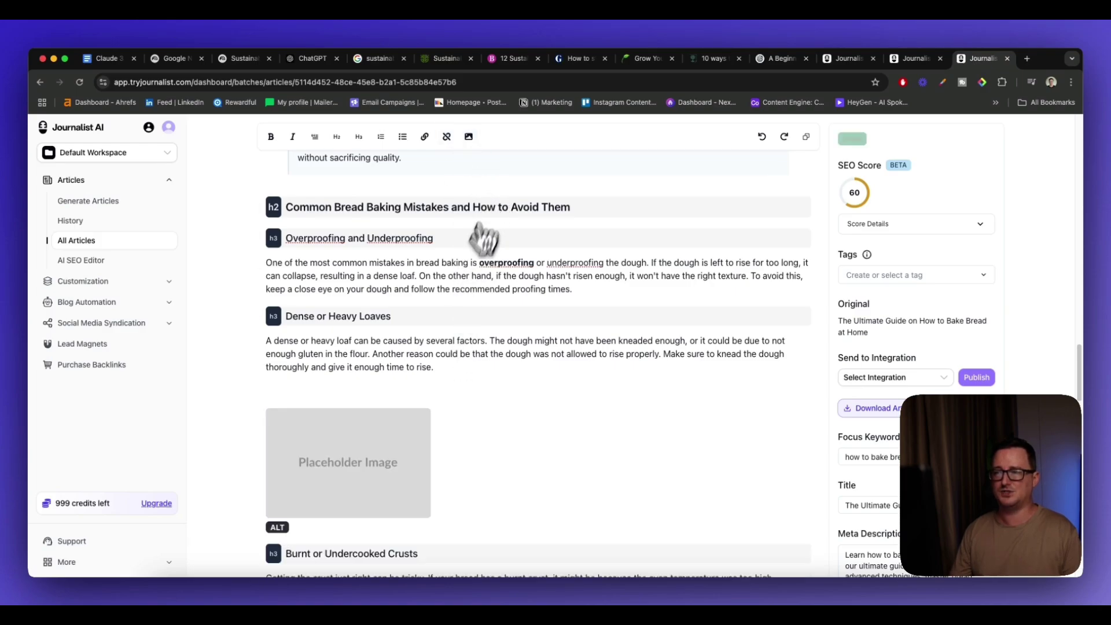
{"action": "scroll", "coordinate": [463, 289], "scroll_direction": "down", "scroll_amount": 1}
Replace it with an AI-generated image of sliced sourdough with melted butter and accept it
{"action": "mouse_move", "coordinate": [384, 441]}
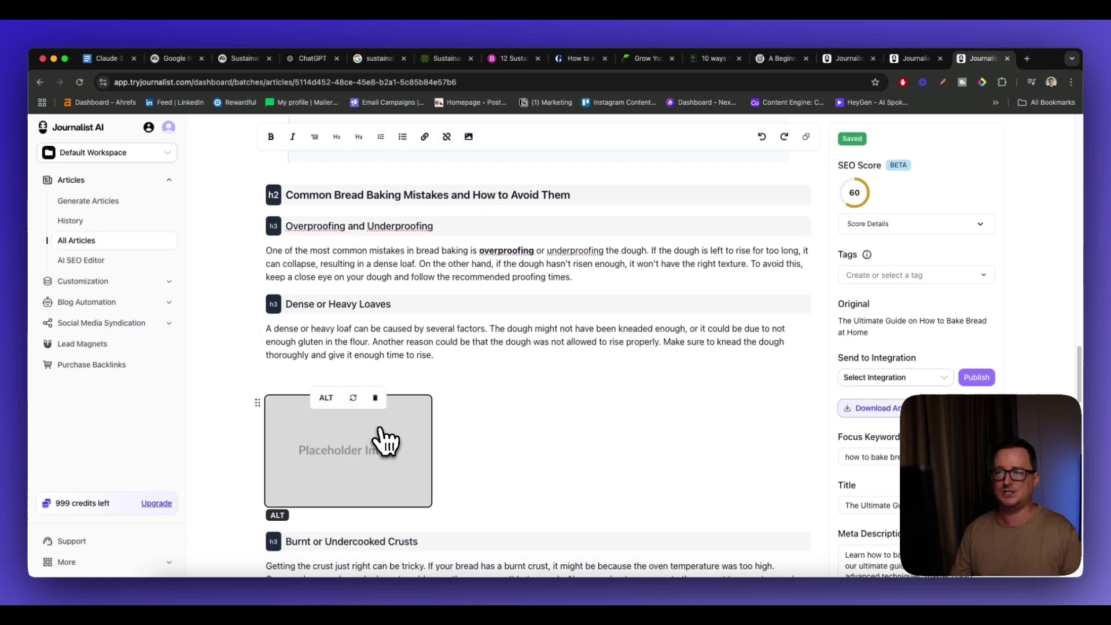
{"action": "left_click", "coordinate": [356, 399]}
{"action": "left_click", "coordinate": [461, 346]}
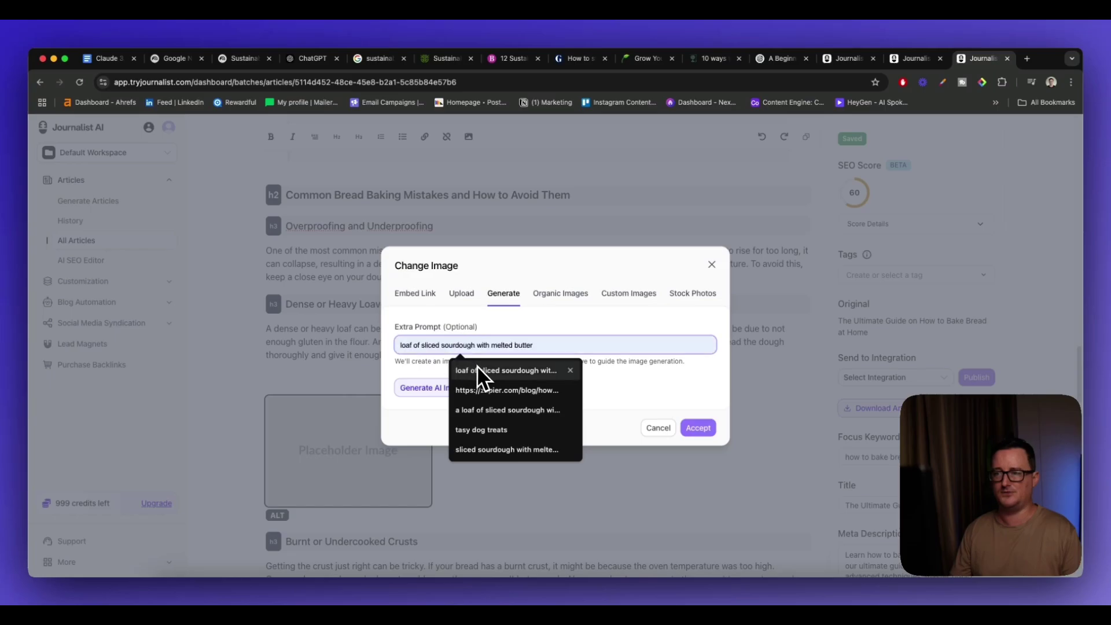
{"action": "left_click", "coordinate": [477, 367]}
{"action": "left_click_drag", "start_coordinate": [554, 346], "coordinate": [360, 341]}
{"action": "key", "text": "BackSpace"}
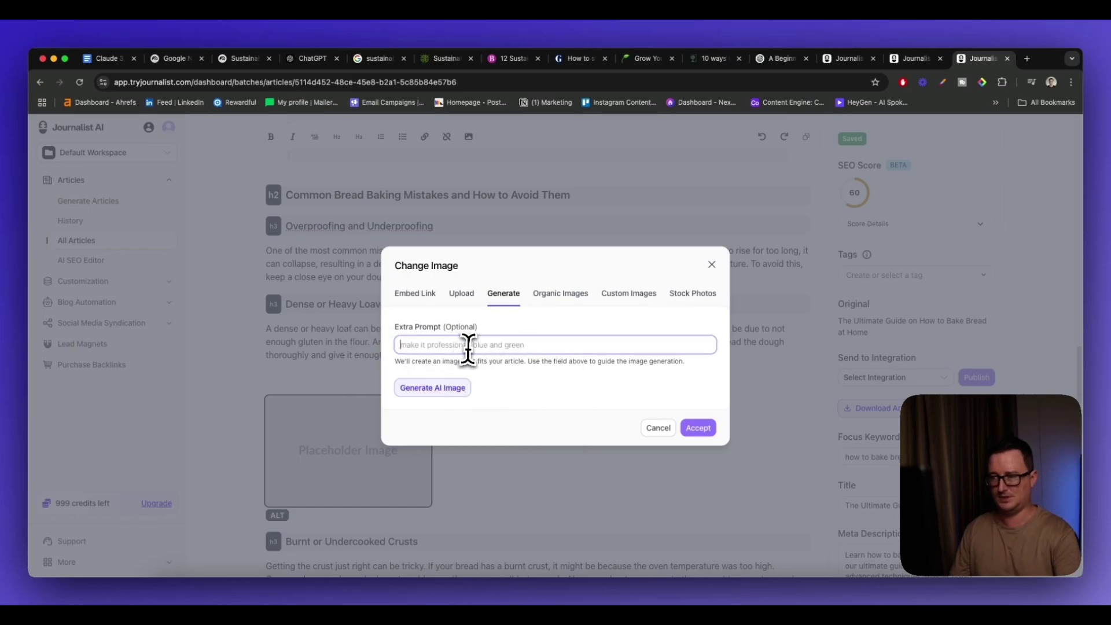
{"action": "left_click", "coordinate": [464, 346]}
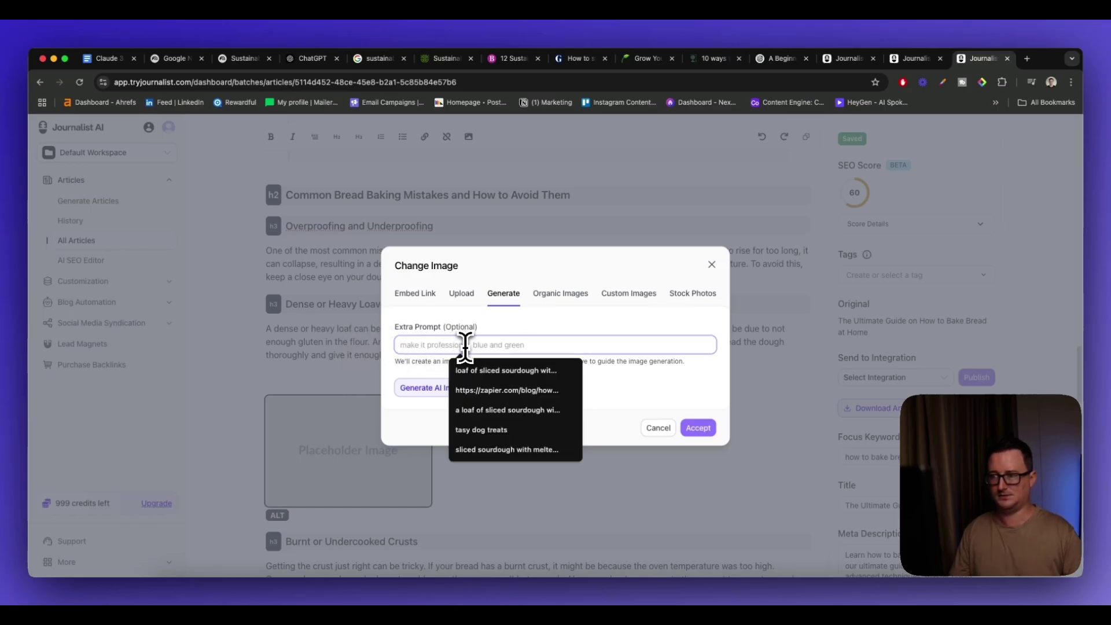
{"action": "left_click", "coordinate": [485, 372]}
{"action": "left_click", "coordinate": [455, 388]}
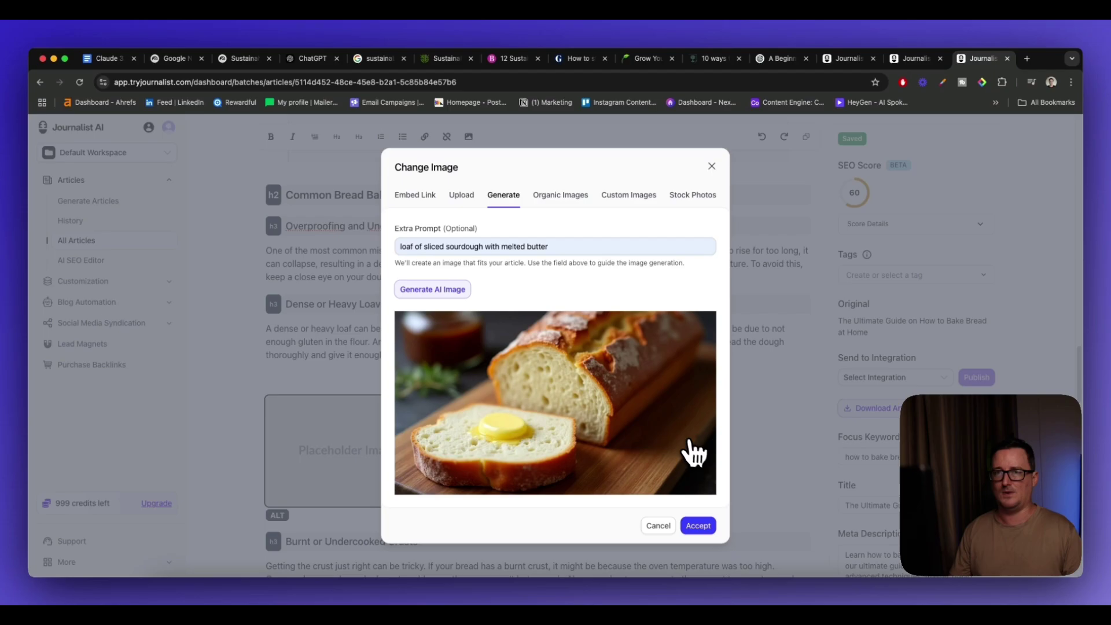
{"action": "left_click", "coordinate": [698, 525]}
{"action": "scroll", "coordinate": [689, 490], "scroll_direction": "down", "scroll_amount": 15}
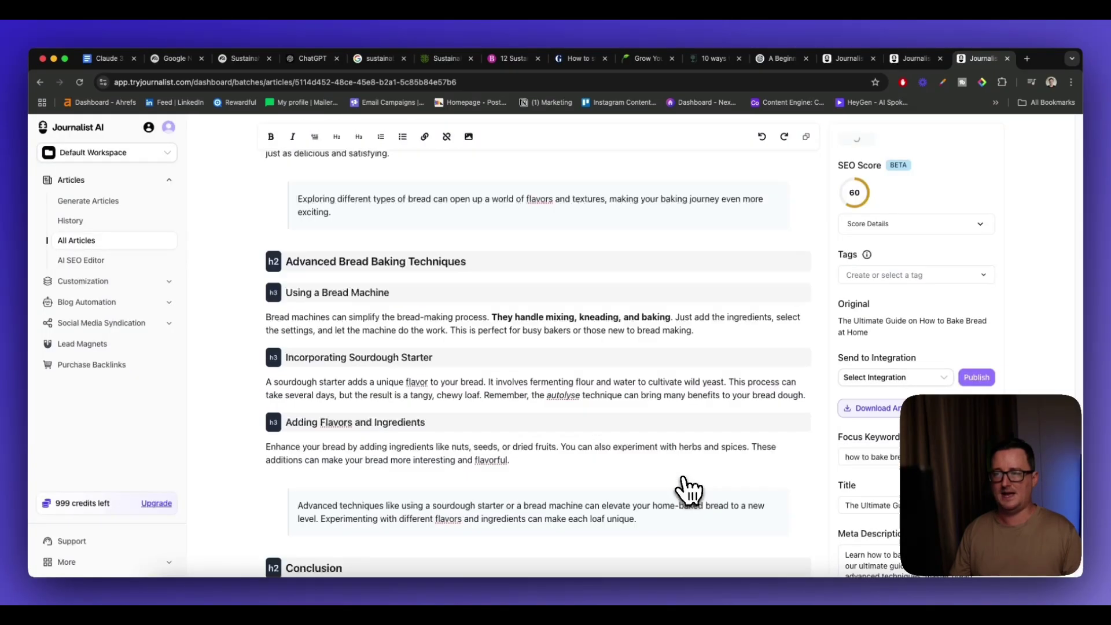
{"action": "scroll", "coordinate": [685, 478], "scroll_direction": "up", "scroll_amount": 8}
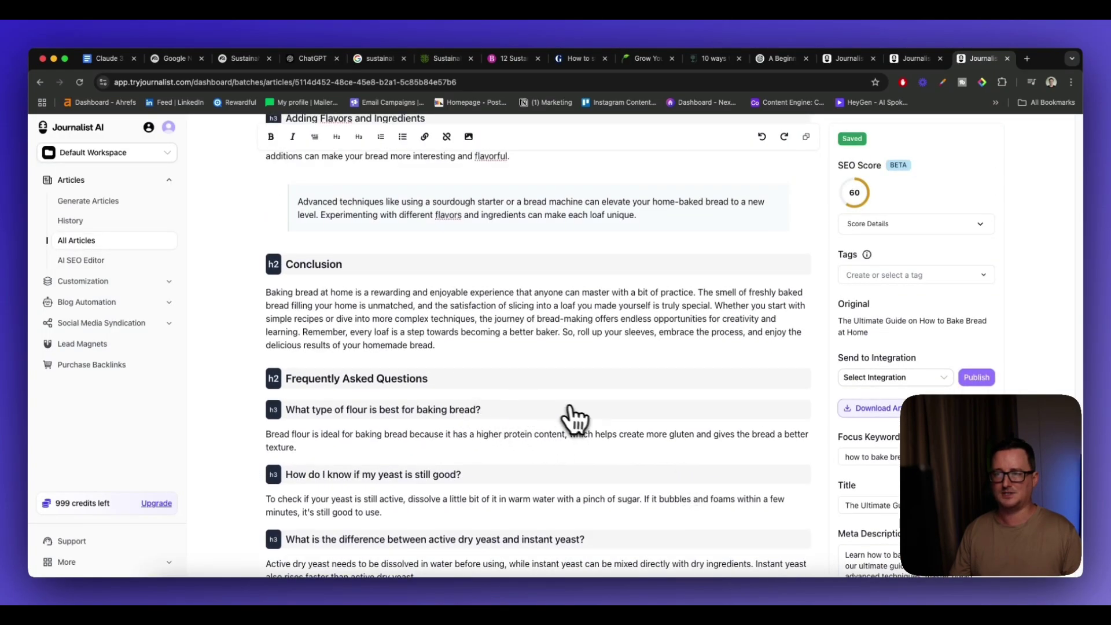
{"action": "scroll", "coordinate": [593, 426], "scroll_direction": "up", "scroll_amount": 15}
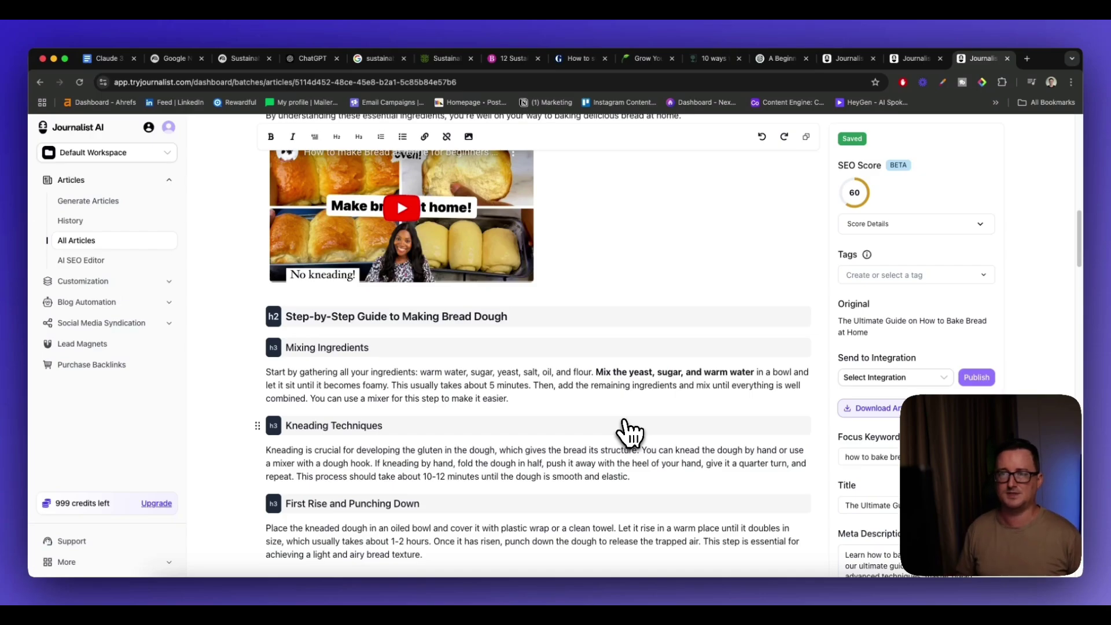
{"action": "scroll", "coordinate": [628, 416], "scroll_direction": "up", "scroll_amount": 15}
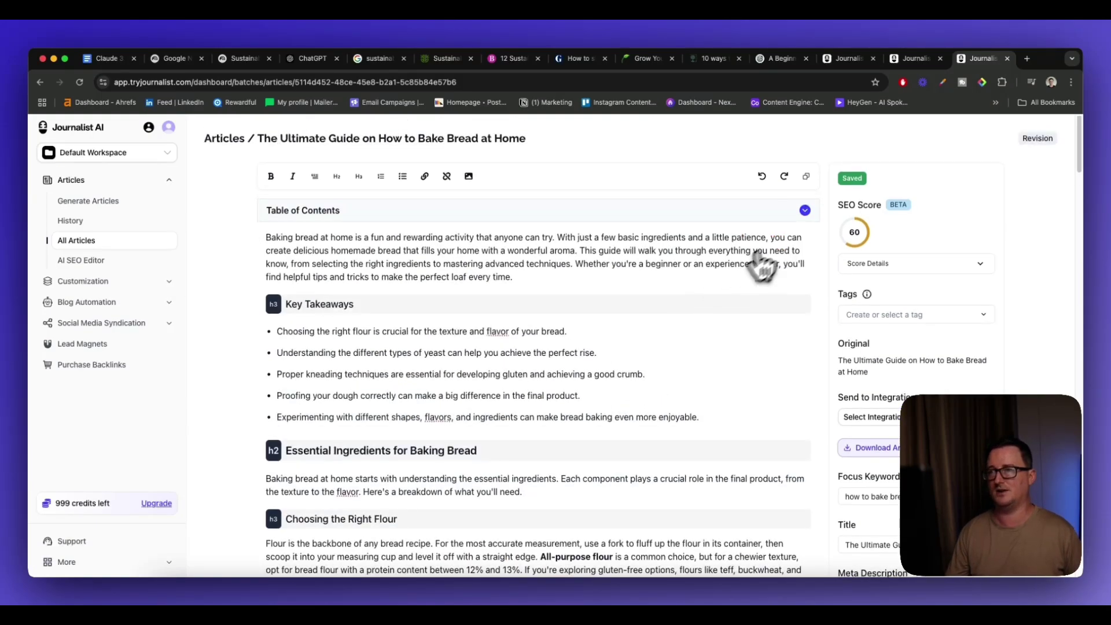